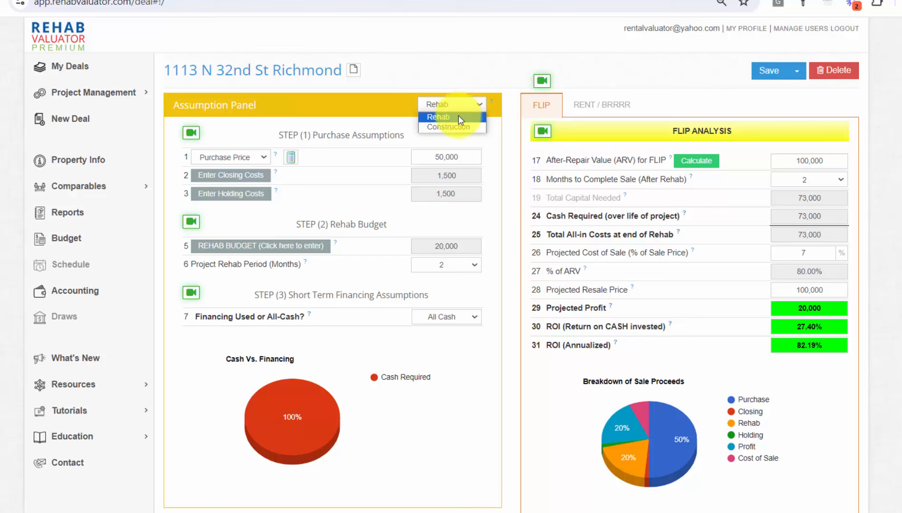
Step: Set the project type to Construction and replace the 50,000 purchase price with 60,000
click(458, 126)
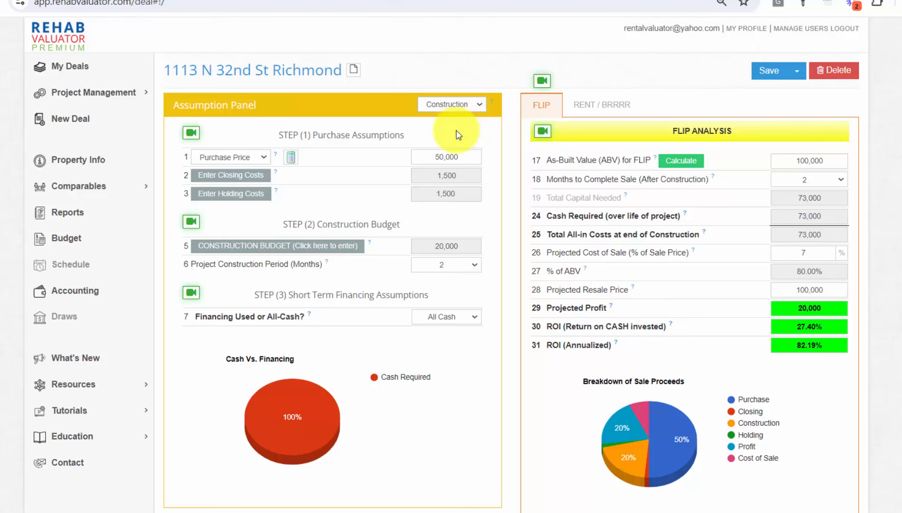
drag(470, 157, 420, 162)
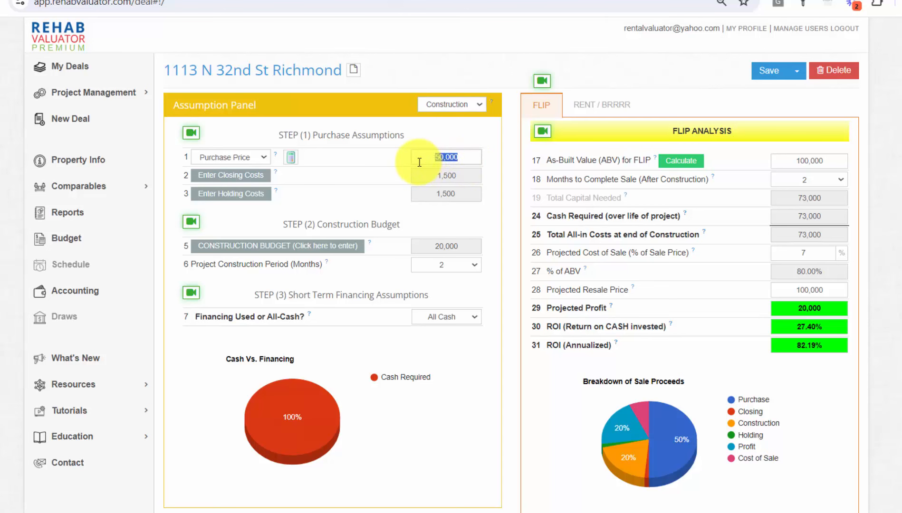
text(60,00)
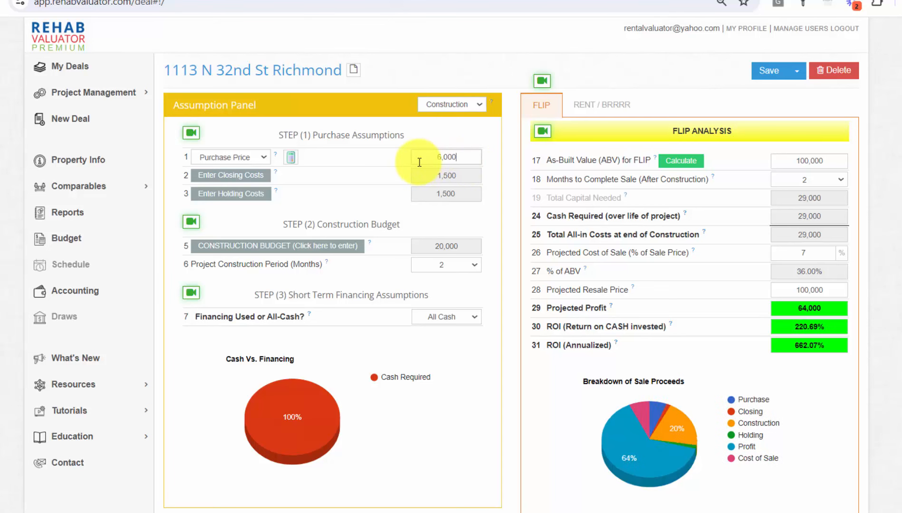
text(0)
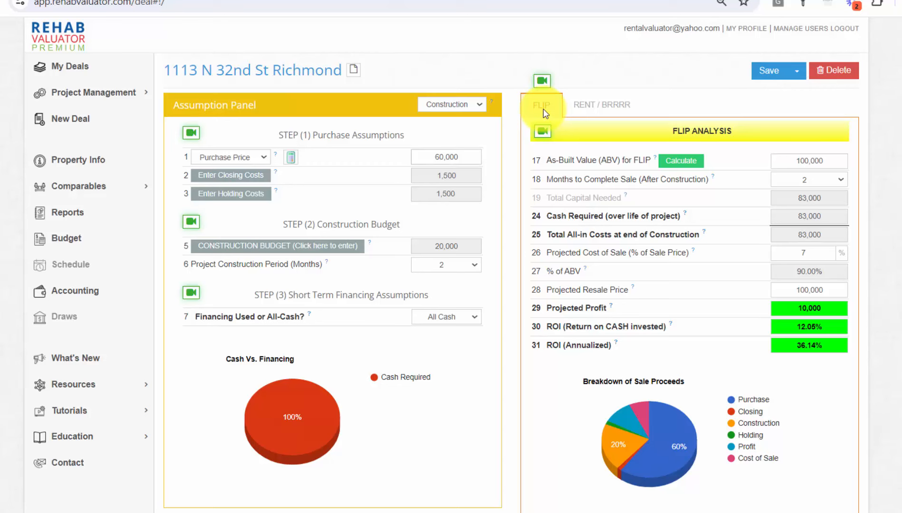
Step: On RENT / BRRRR, calculate the As-Built Value for rent to get the Sales Comps / Cap Rate choice
click(587, 112)
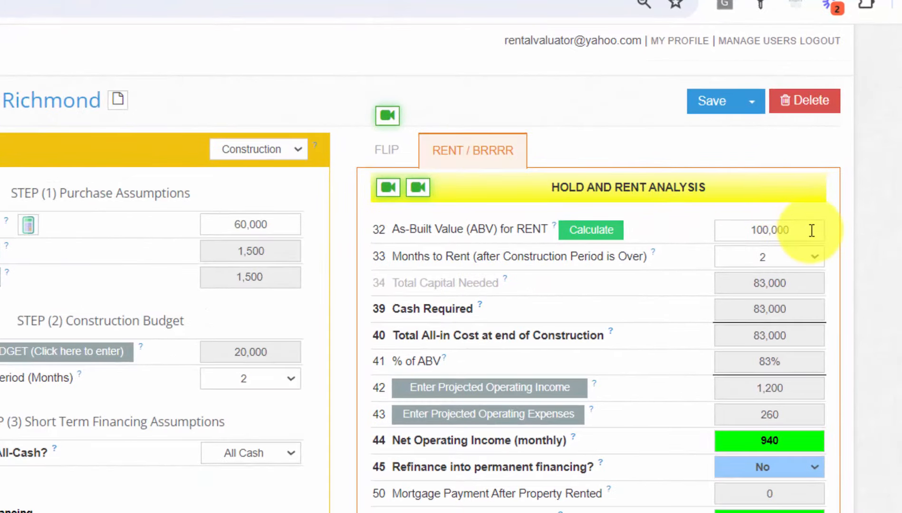
drag(805, 230, 757, 230)
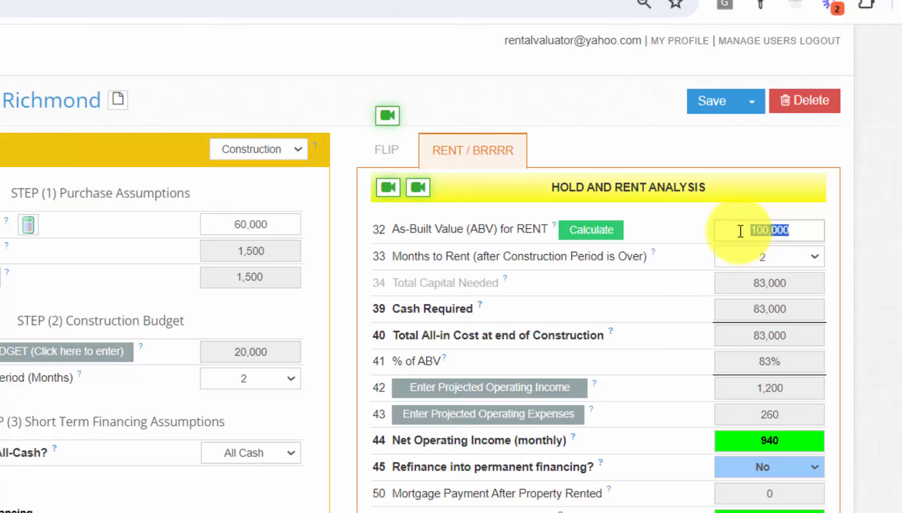
click(588, 233)
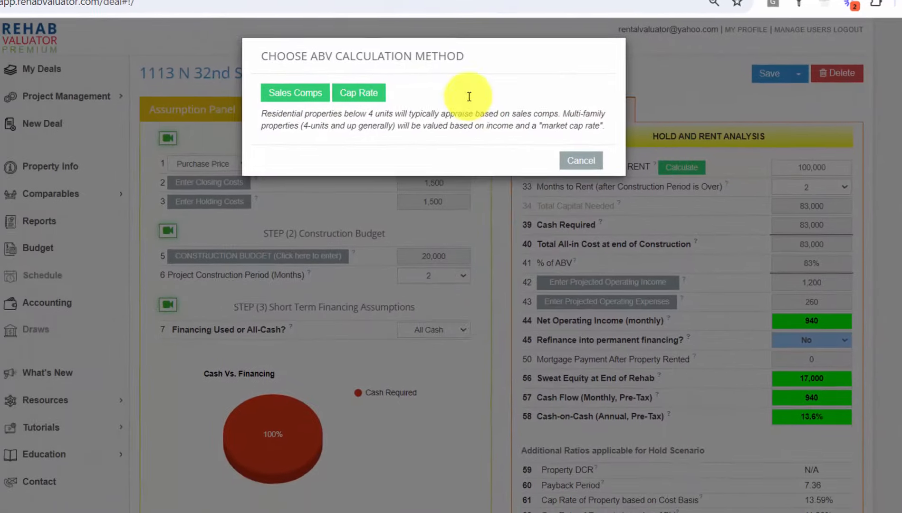
click(388, 98)
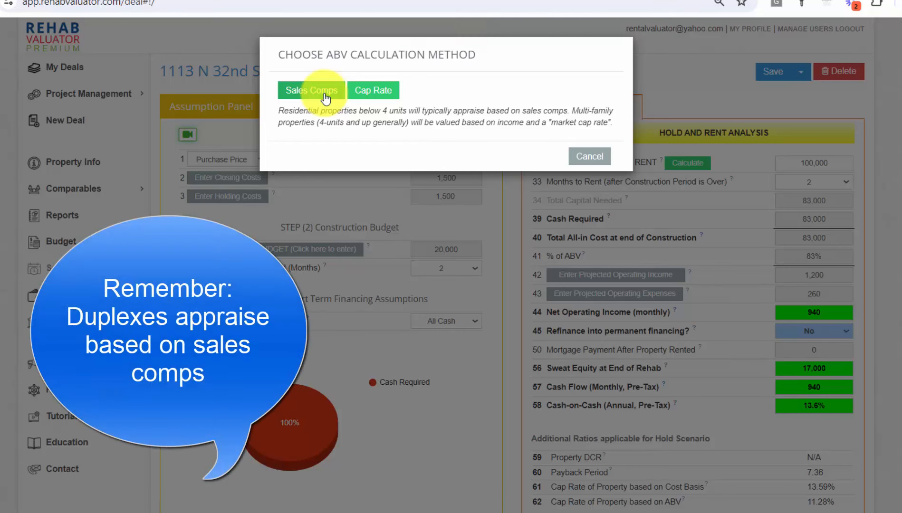
Step: Value the property from Sales Comps and zoom the comps map in three levels
click(325, 99)
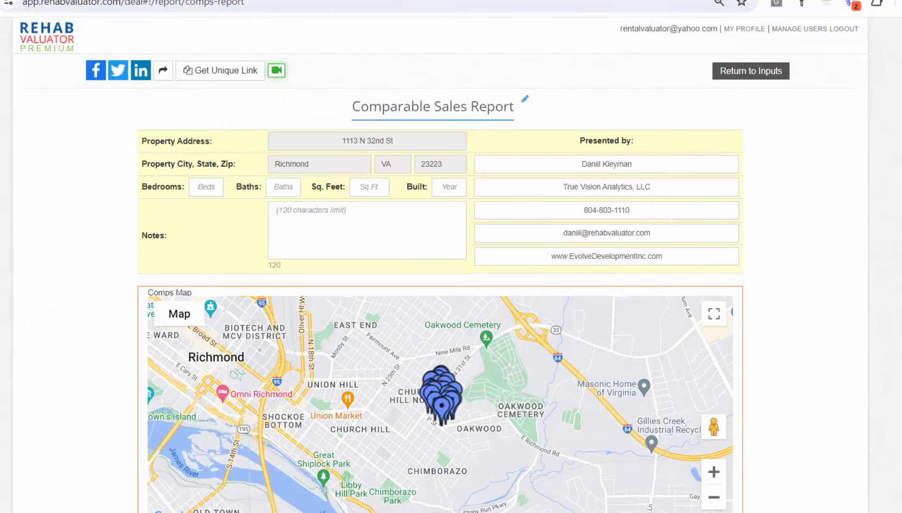
scroll(441, 266, down, 6)
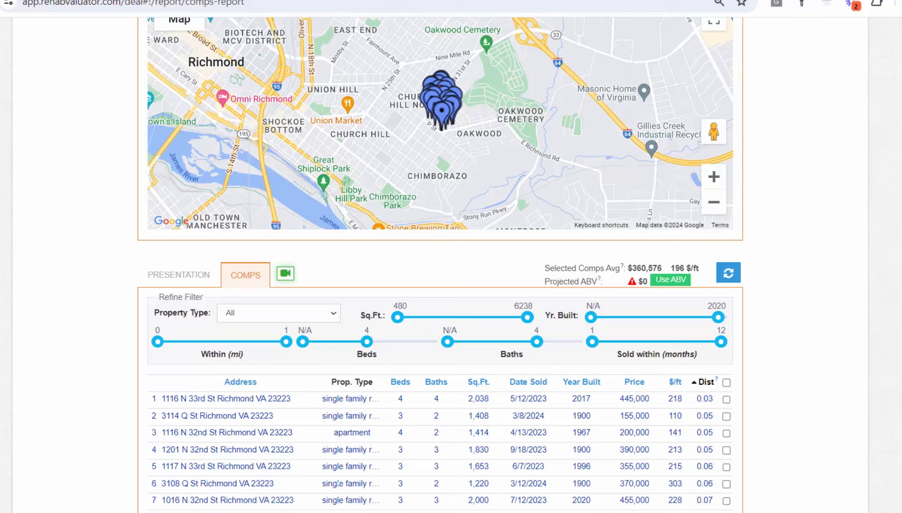
scroll(761, 207, up, 1)
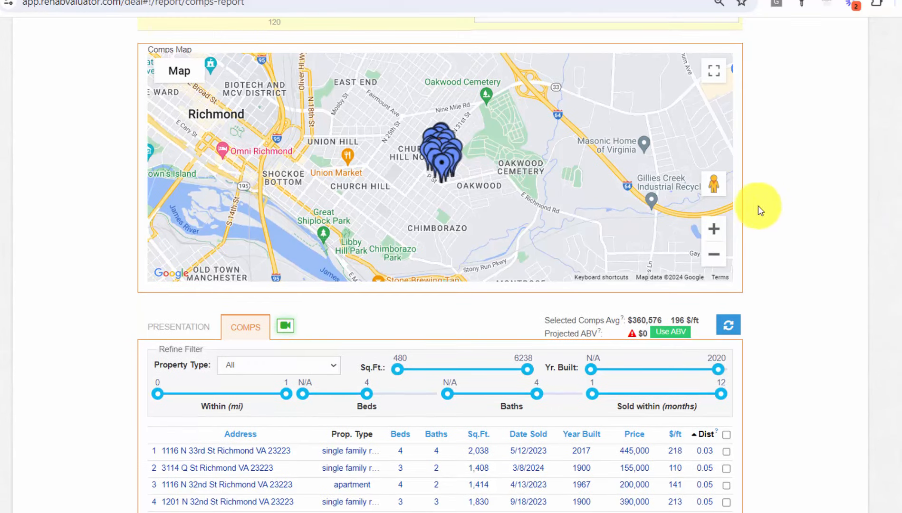
click(715, 230)
click(716, 230)
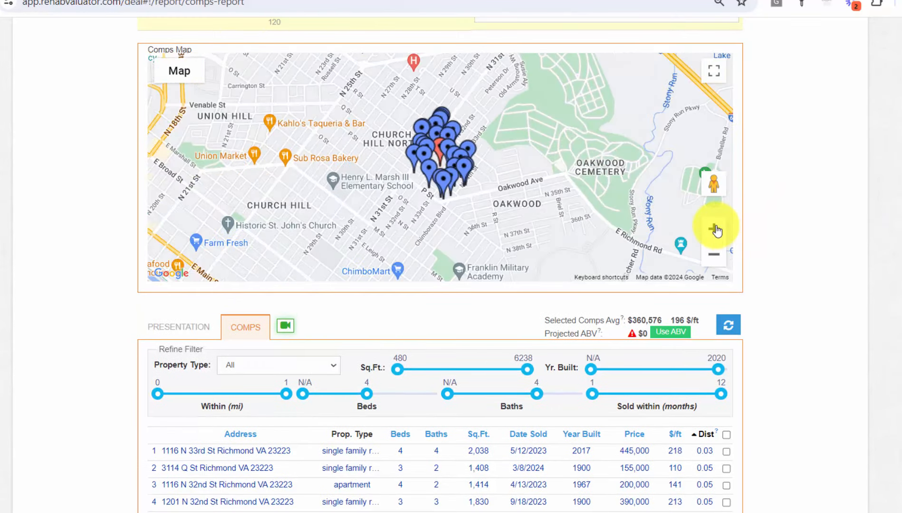
click(715, 230)
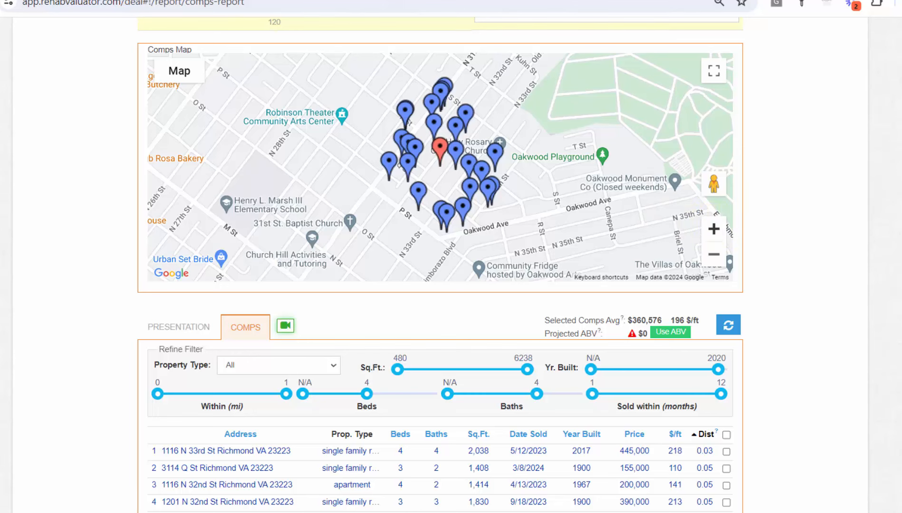
scroll(440, 264, down, 5)
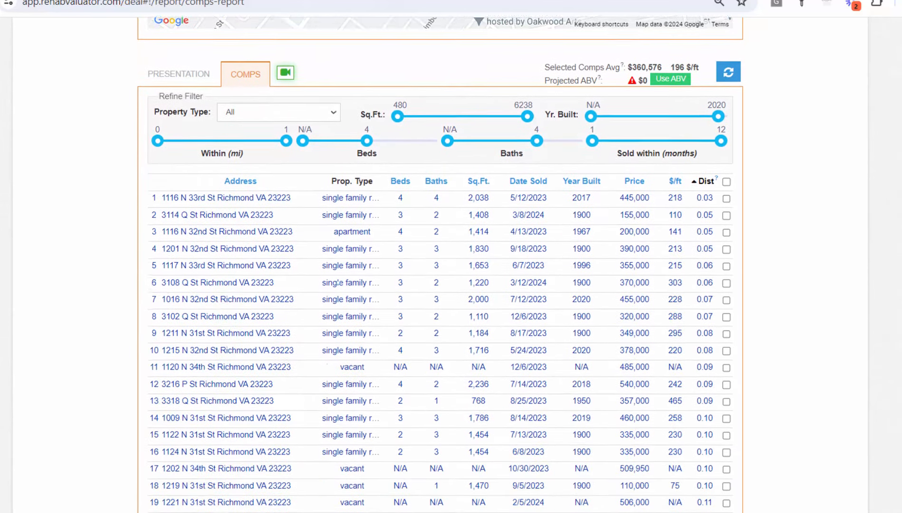
scroll(441, 264, down, 2)
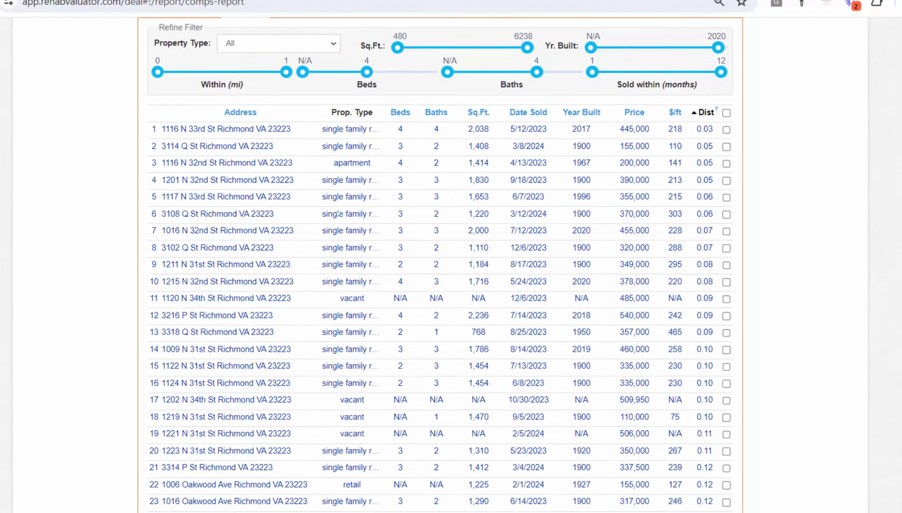
scroll(713, 192, up, 4)
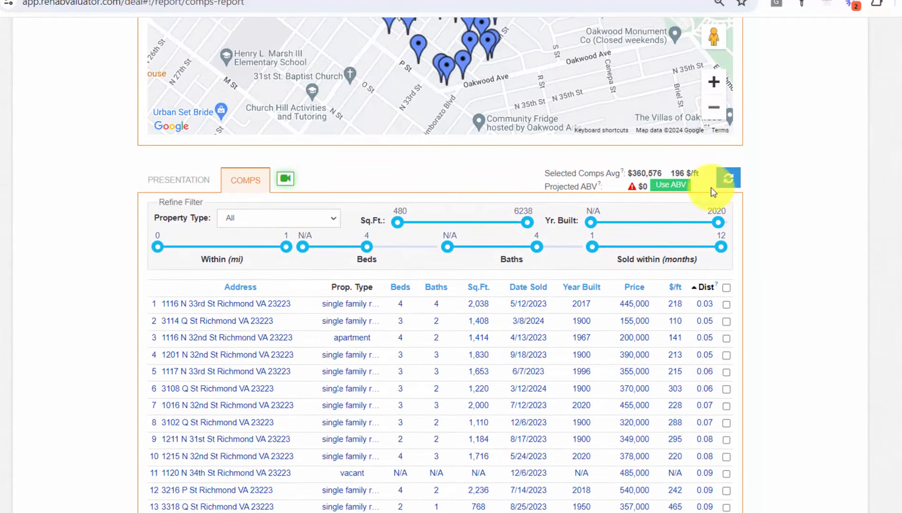
Step: Limit comps to Apartment properties and enter 2400 sq ft, giving a $684,000 projected ABV
click(275, 218)
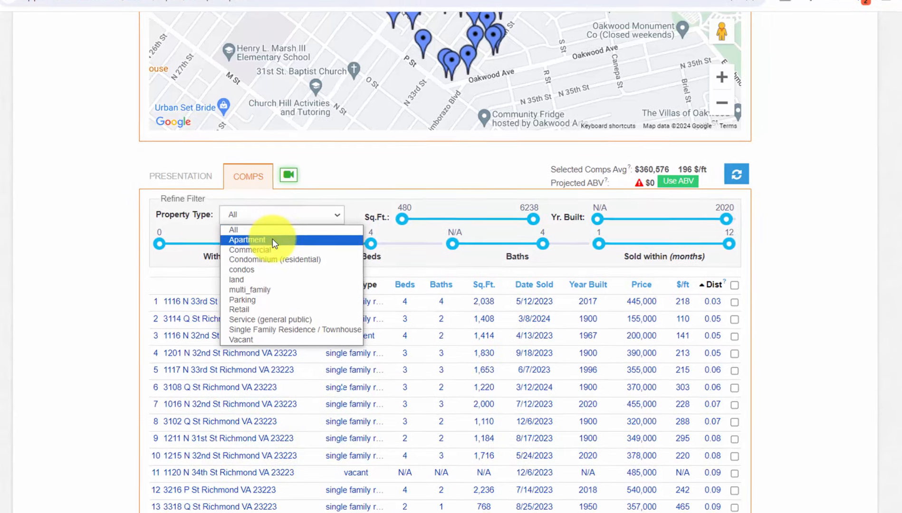
click(281, 234)
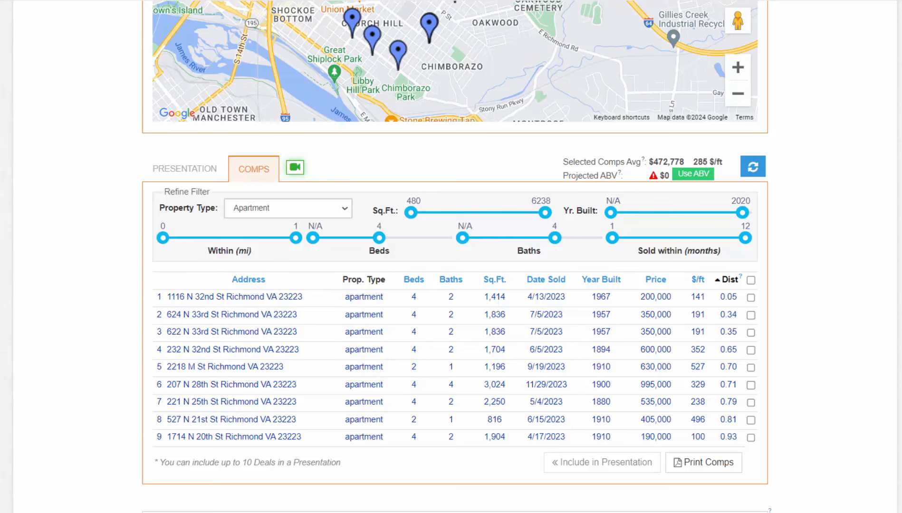
scroll(886, 339, up, 5)
scroll(454, 256, up, 2)
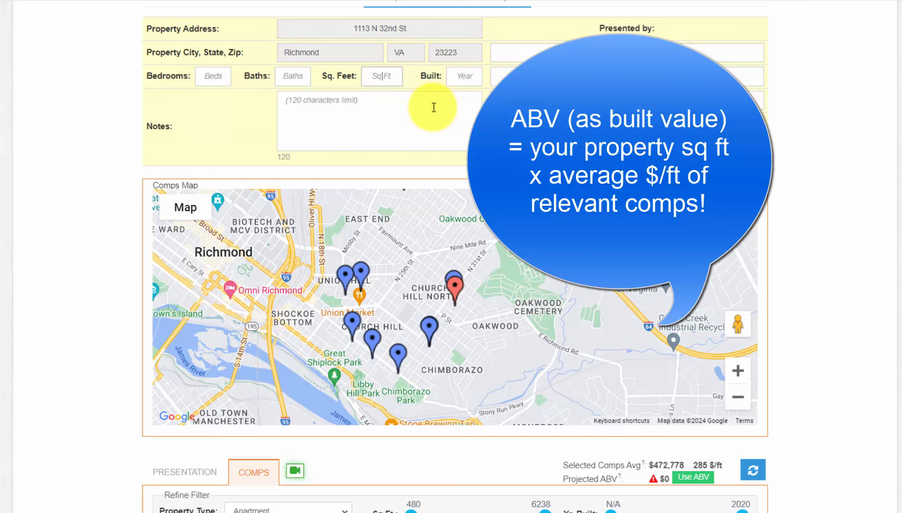
text(2400)
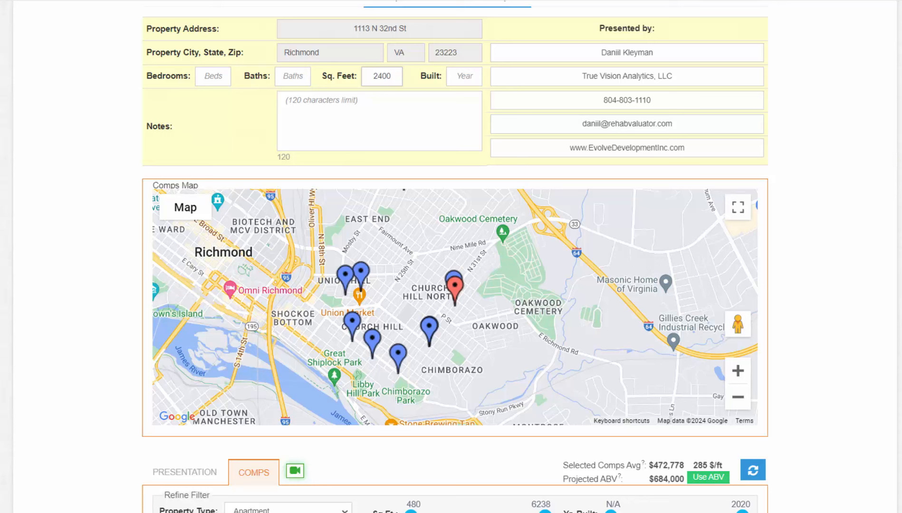
scroll(455, 257, down, 5)
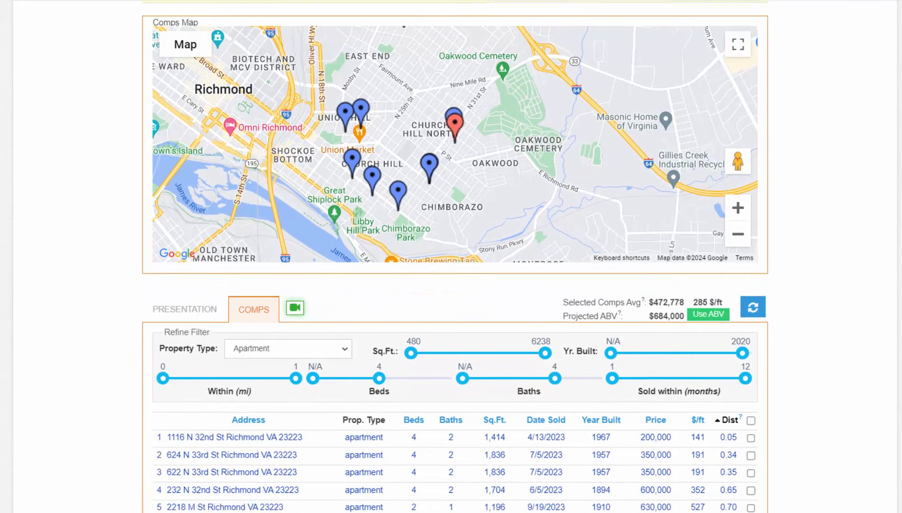
scroll(585, 323, down, 1)
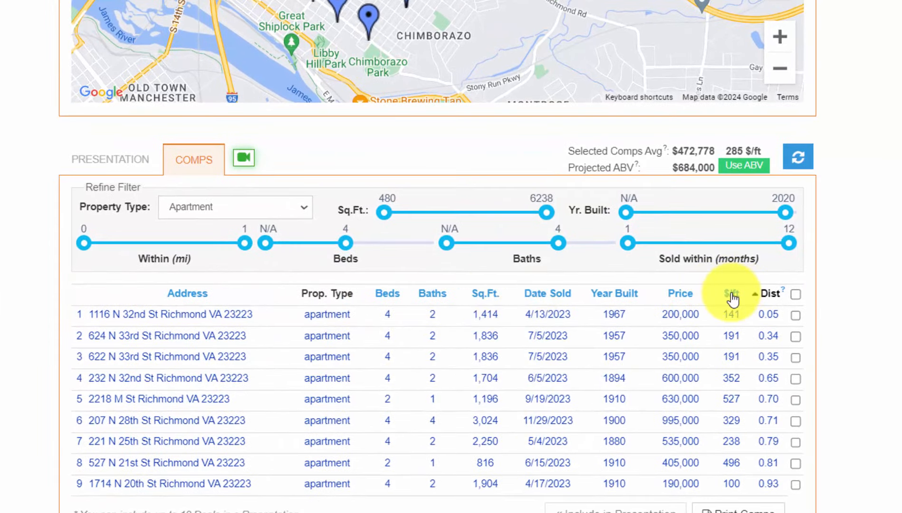
click(733, 294)
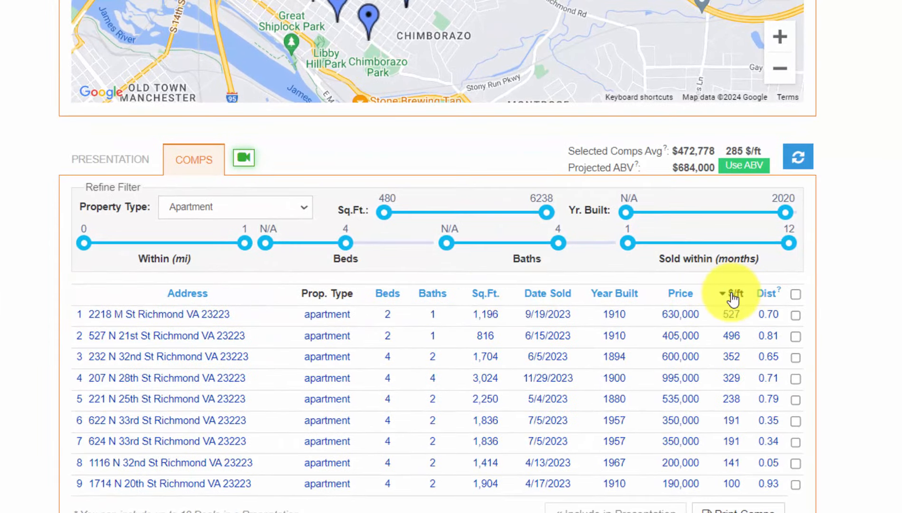
click(795, 293)
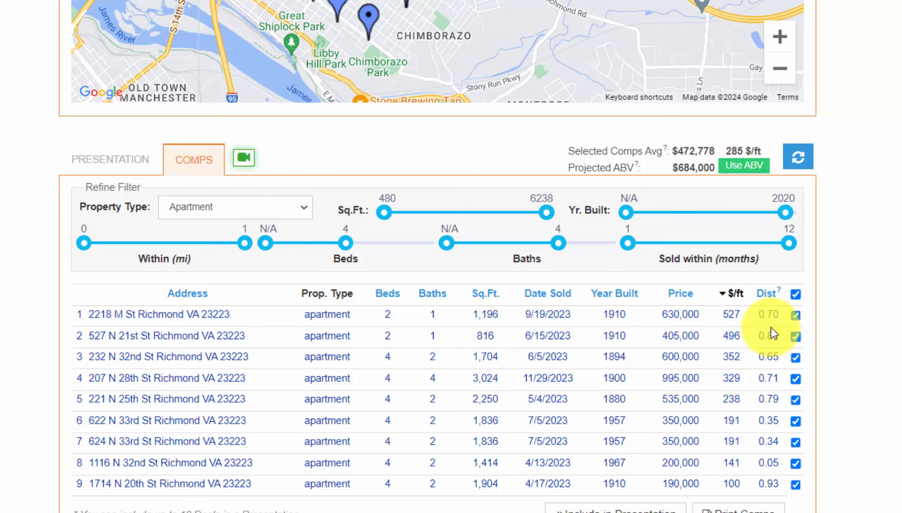
click(796, 315)
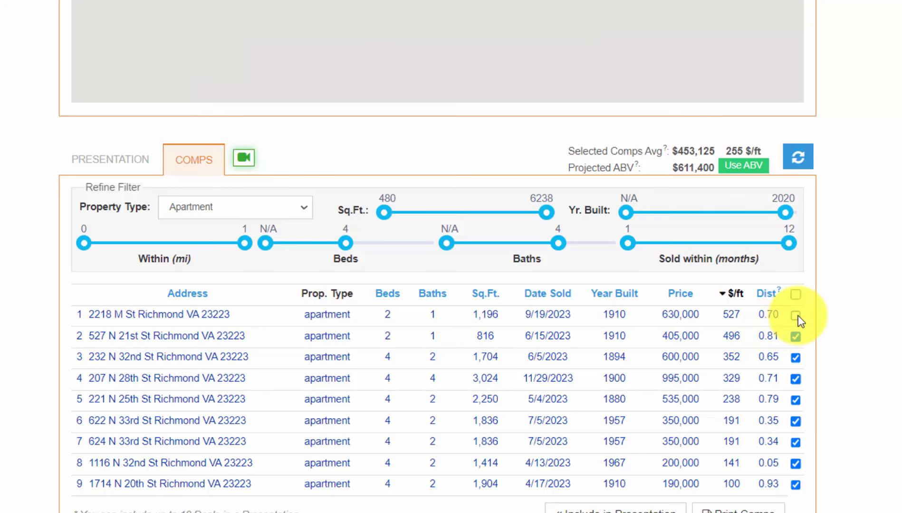
click(797, 339)
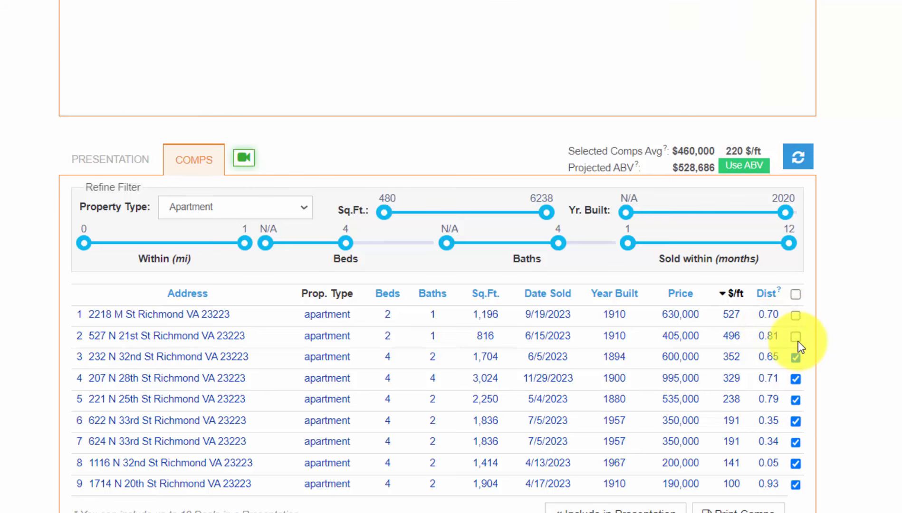
scroll(437, 257, up, 3)
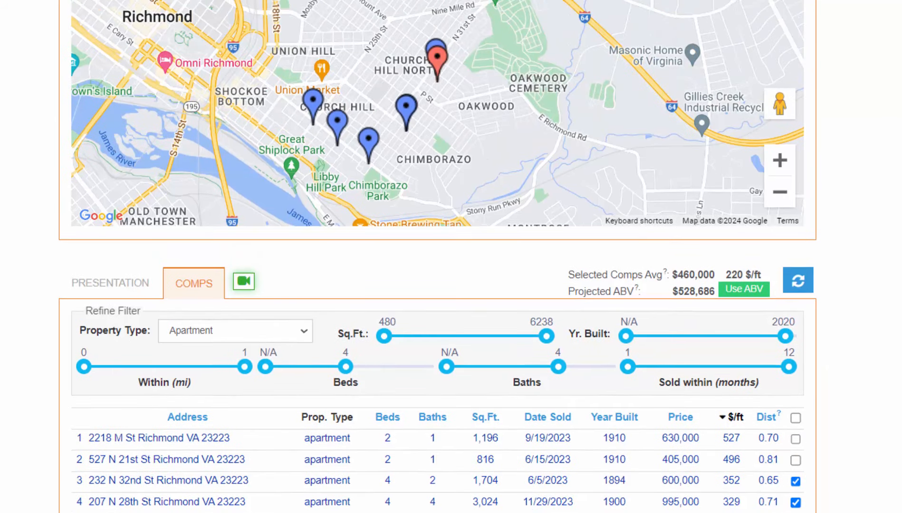
scroll(867, 476, down, 1)
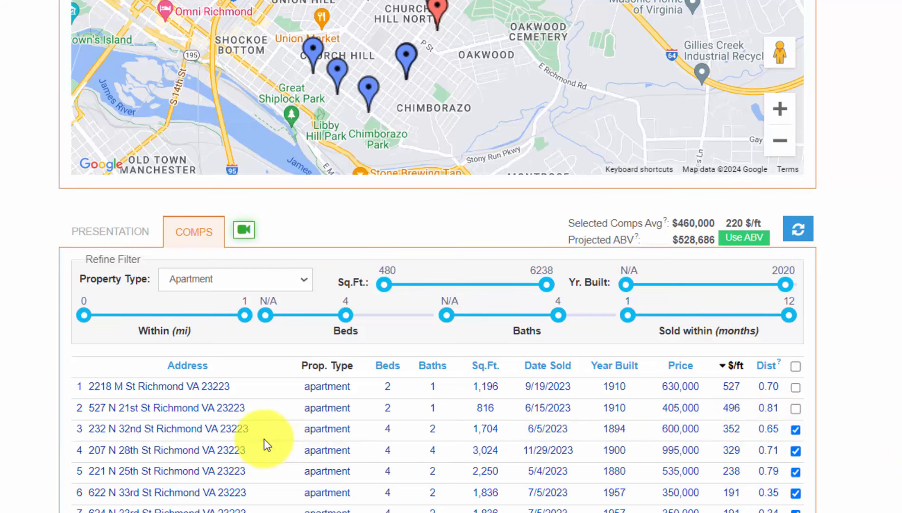
drag(250, 430, 80, 426)
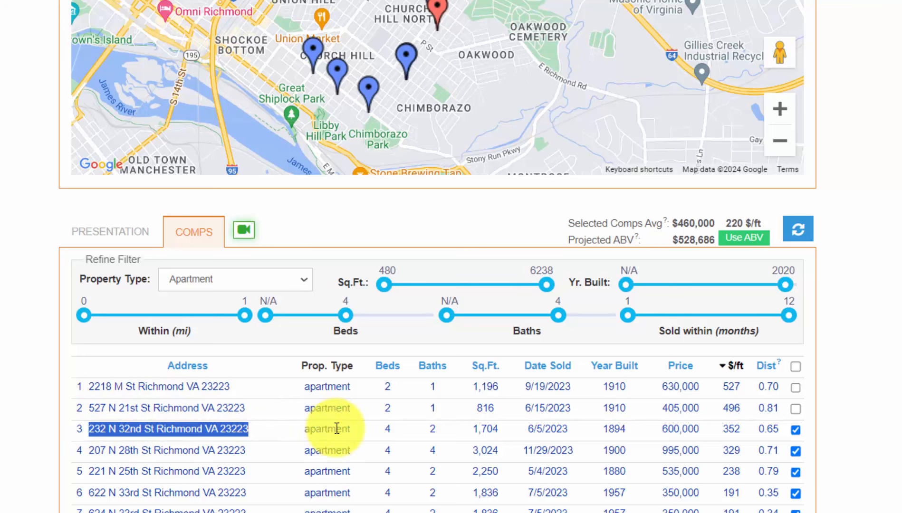
click(798, 432)
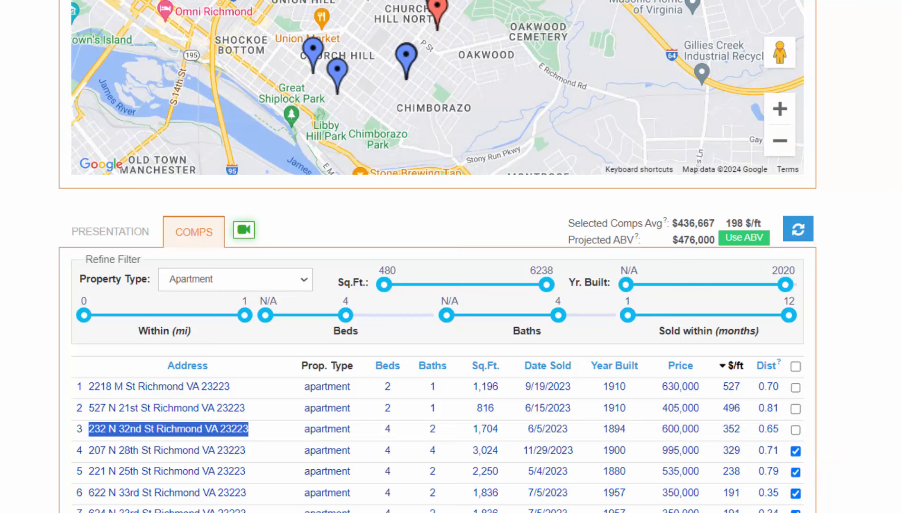
scroll(825, 427, down, 3)
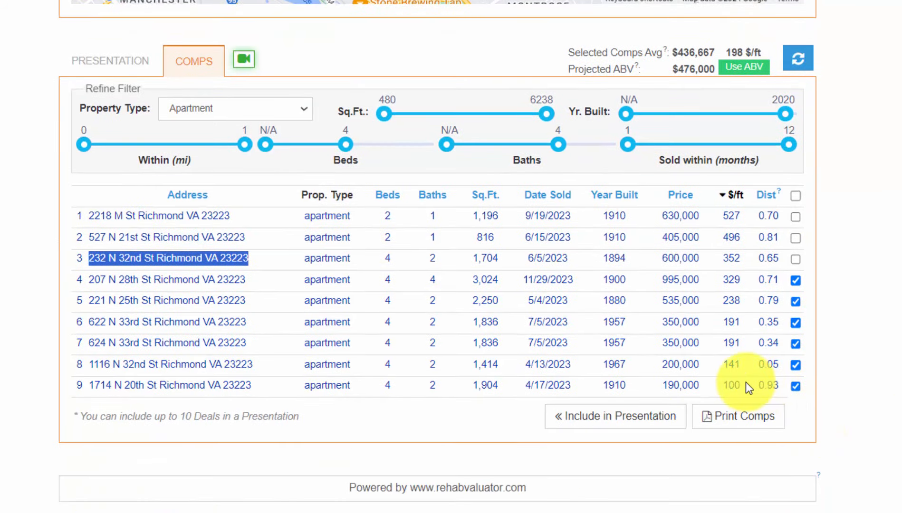
drag(746, 384, 719, 388)
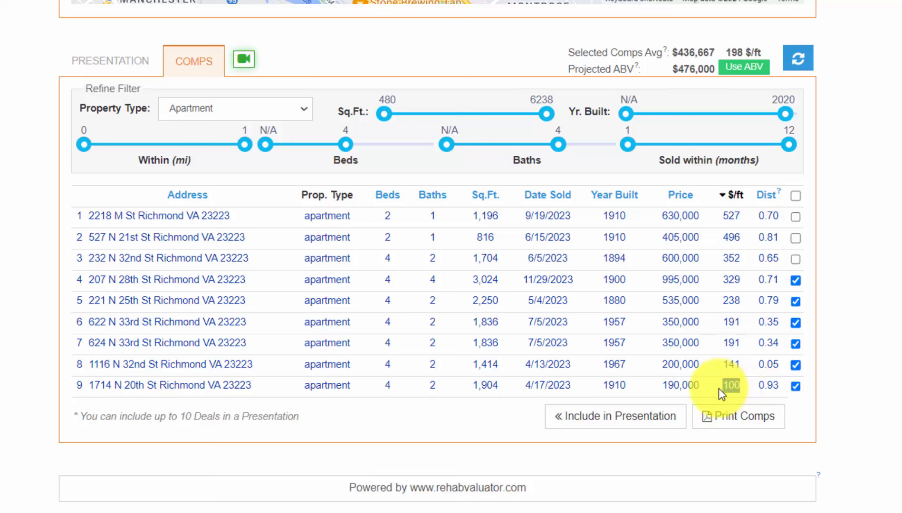
click(796, 386)
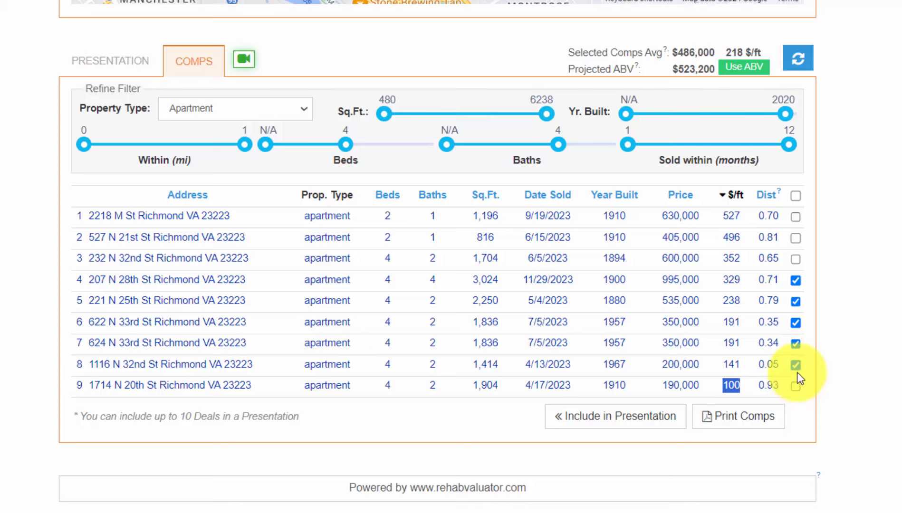
click(797, 365)
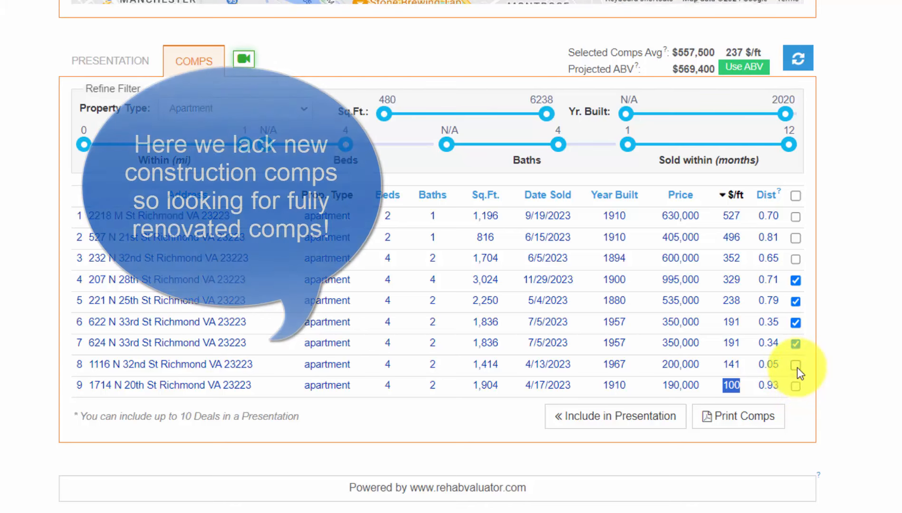
click(823, 369)
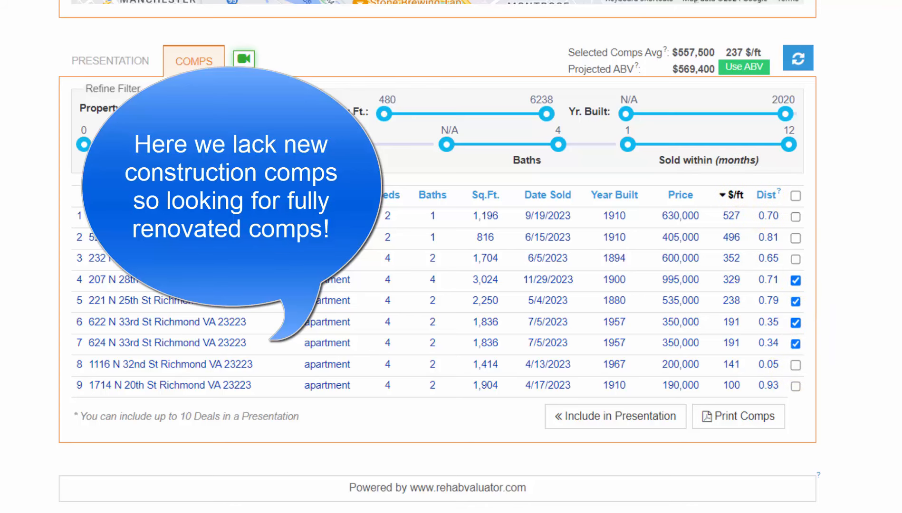
scroll(437, 256, up, 1)
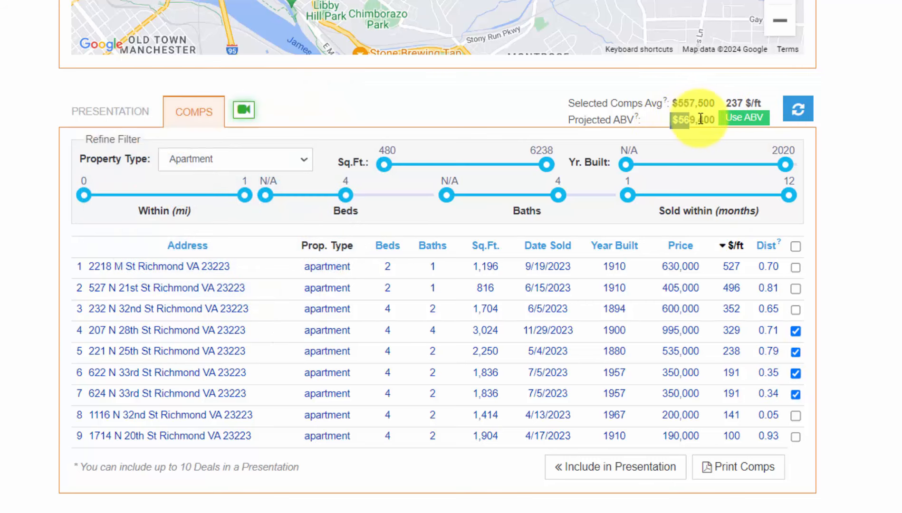
drag(672, 118, 710, 118)
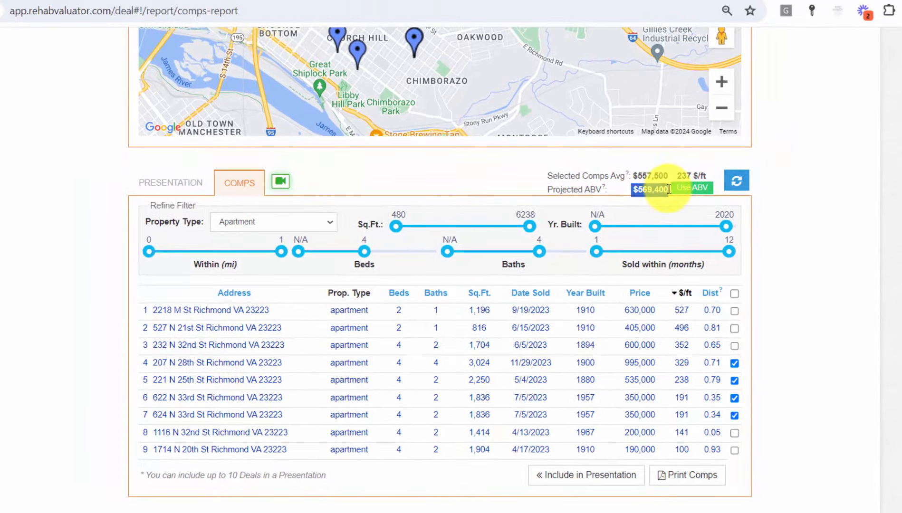
Step: Send the 569,400 projected ABV to the Hold ARV
click(854, 229)
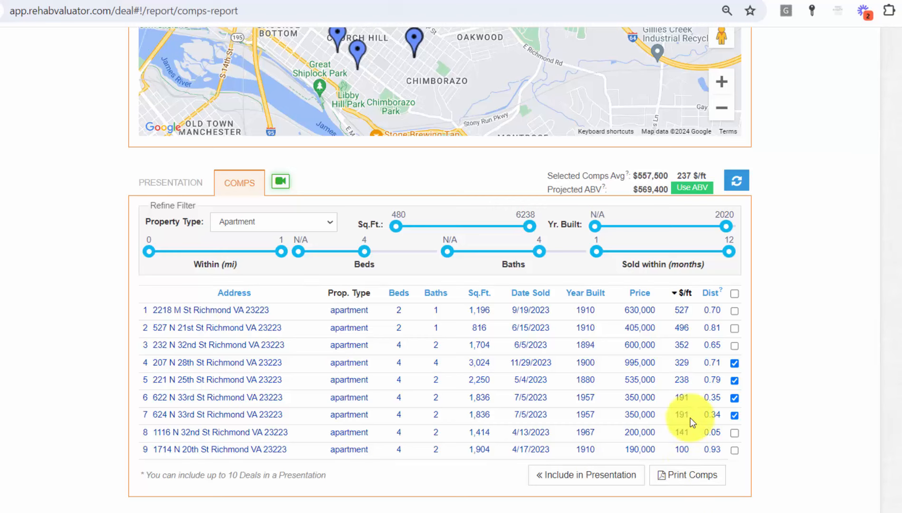
click(685, 188)
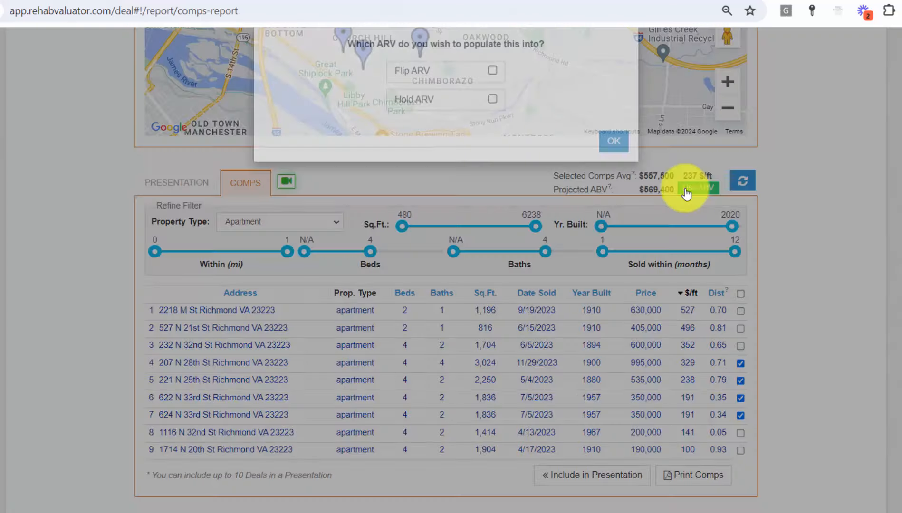
click(494, 120)
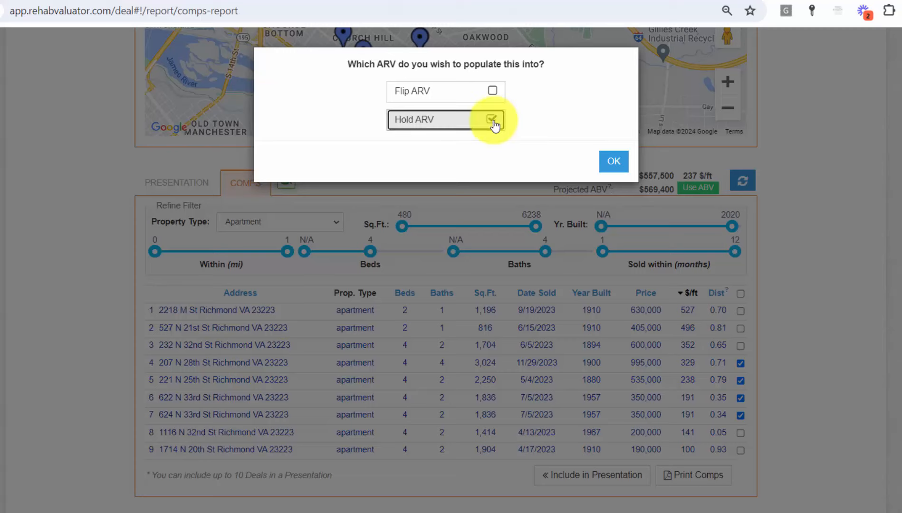
click(615, 164)
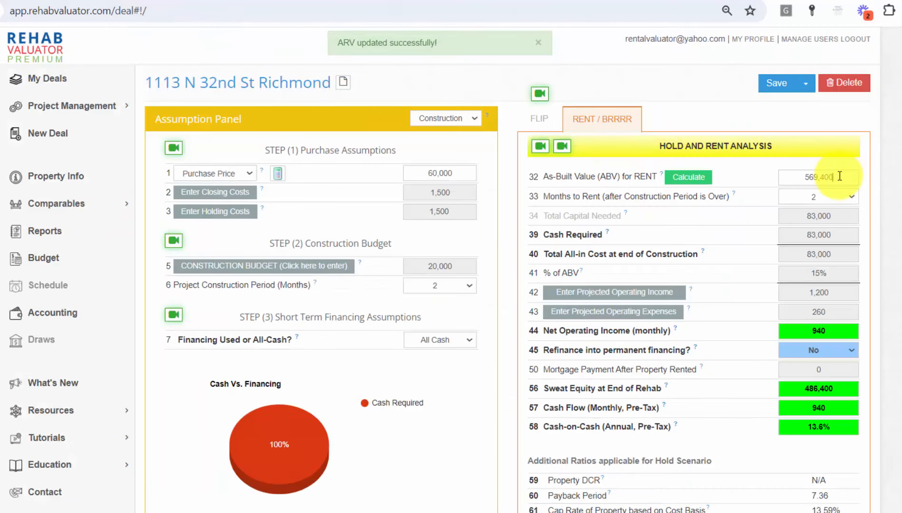
drag(837, 177, 778, 175)
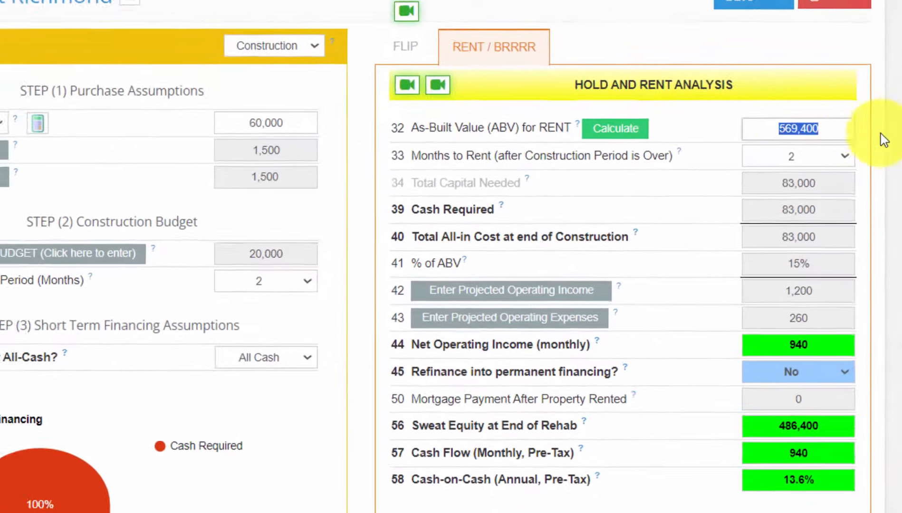
click(887, 170)
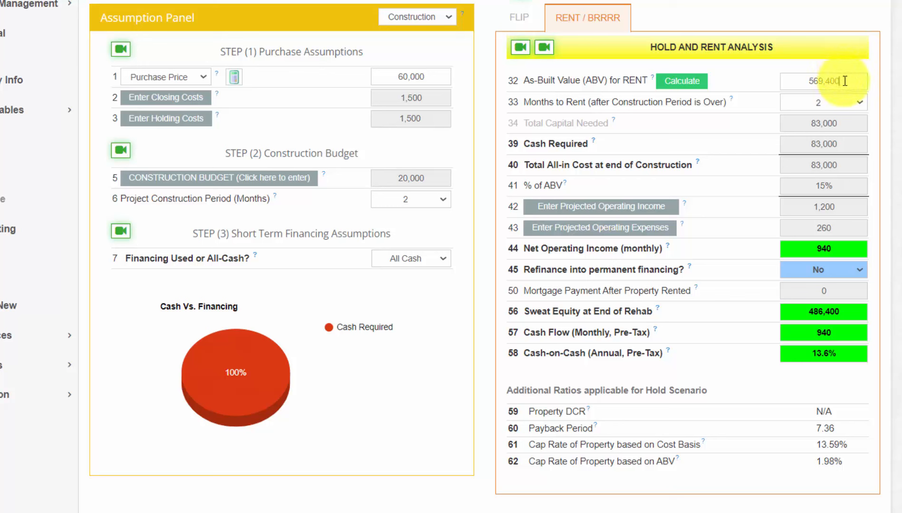
Step: Round the As-Built Value for rent down to 560,000
drag(840, 80, 797, 83)
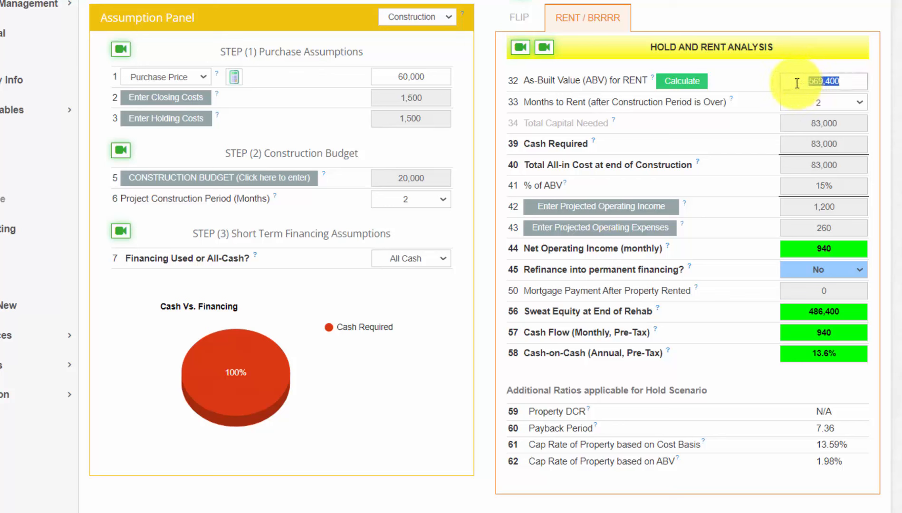
click(845, 83)
drag(846, 84, 782, 90)
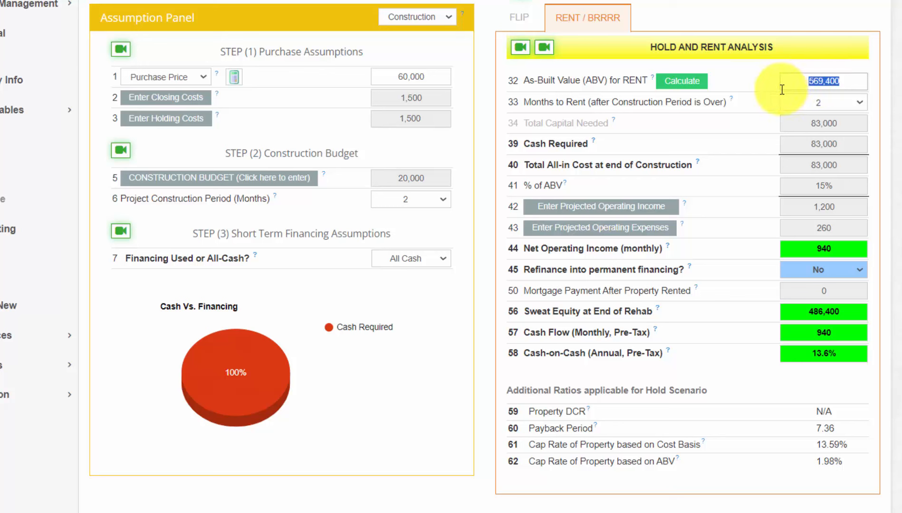
text(560,000)
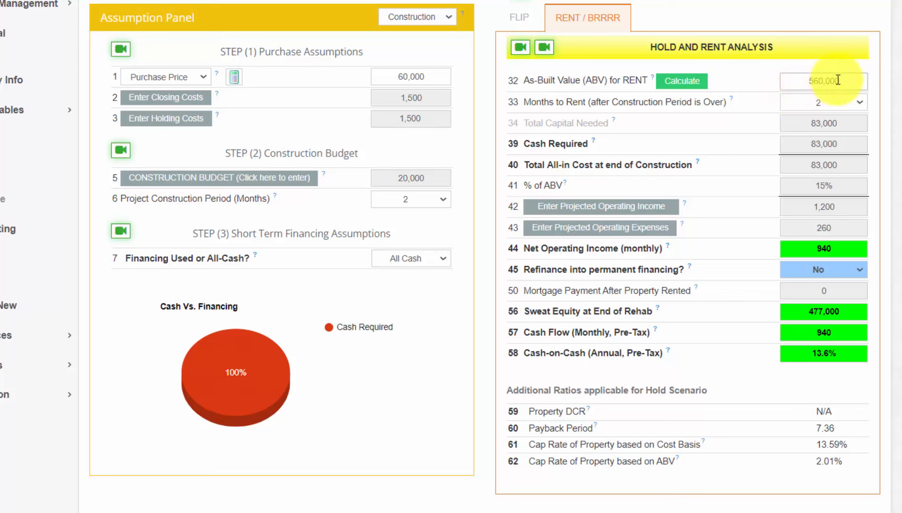
drag(839, 81, 810, 83)
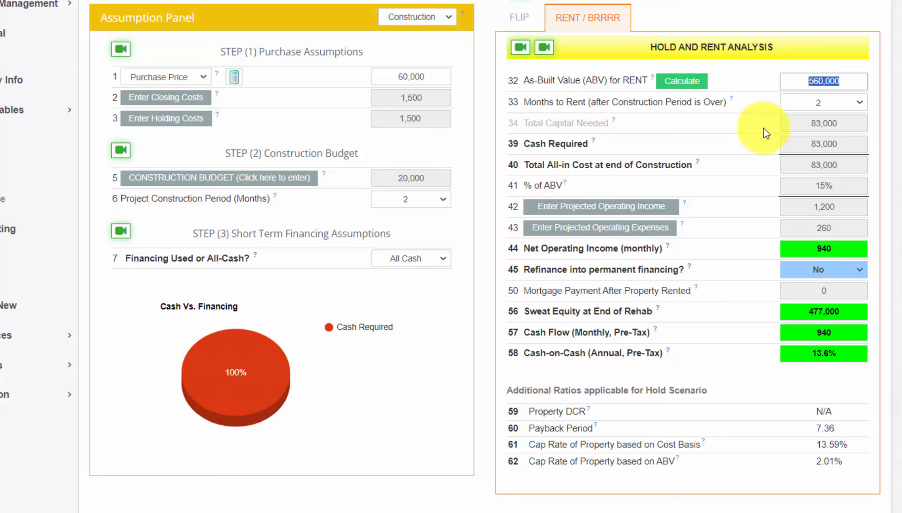
Step: Set operating income row 1 to 2 units, type 2br, 1200 sq ft, keeping the 1,200 monthly rent
click(648, 213)
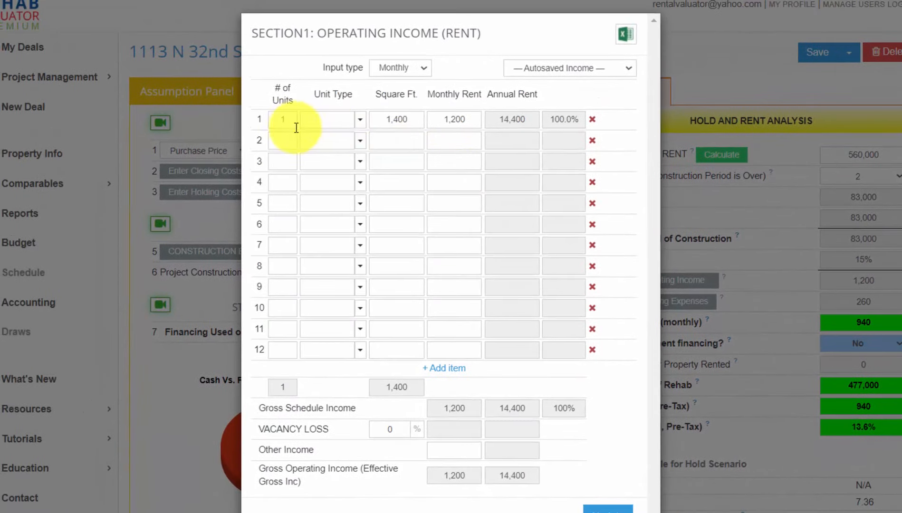
click(291, 125)
drag(268, 121, 263, 121)
text(2)
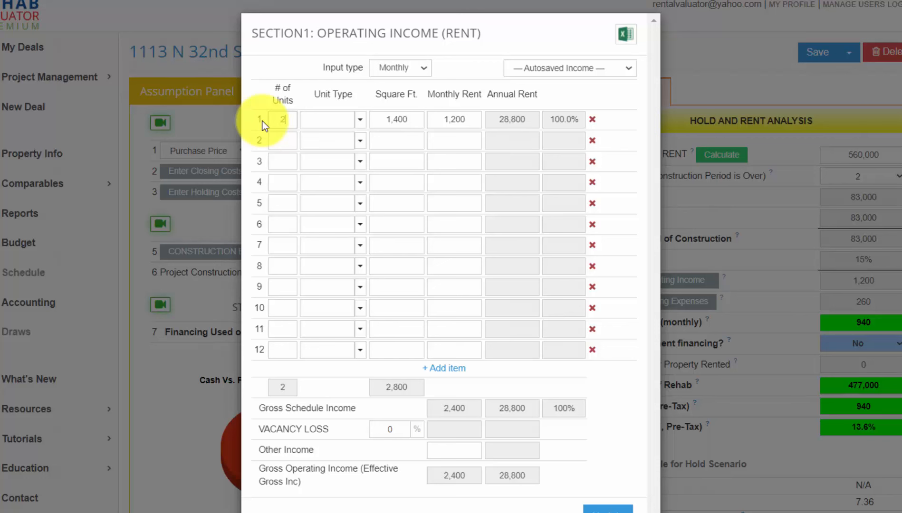
click(360, 122)
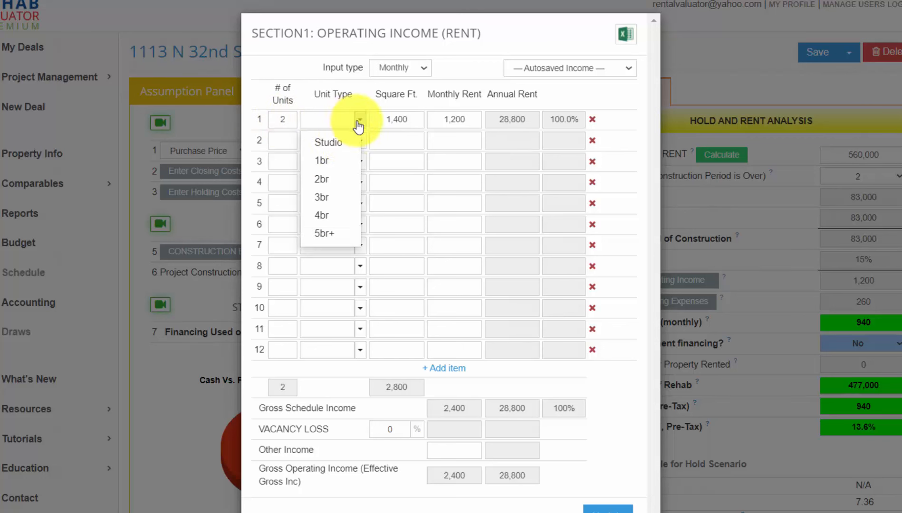
click(331, 179)
drag(413, 120, 363, 123)
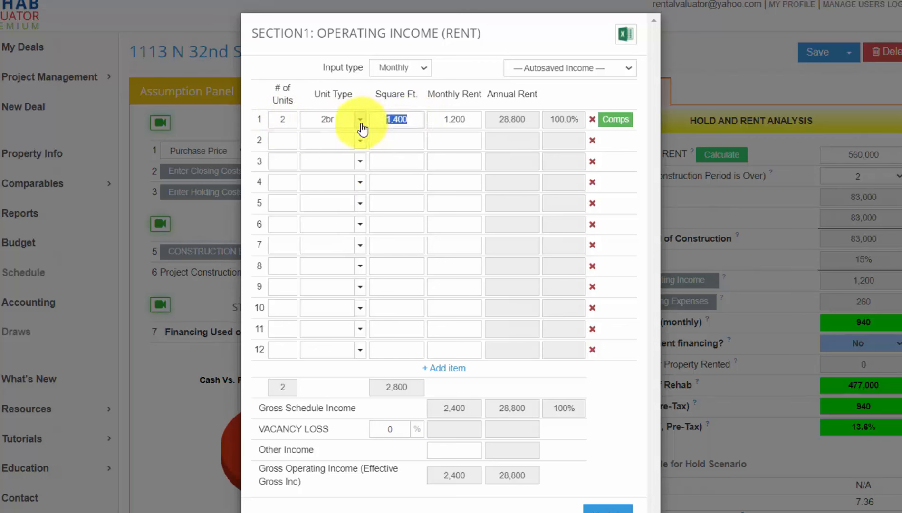
text(1200)
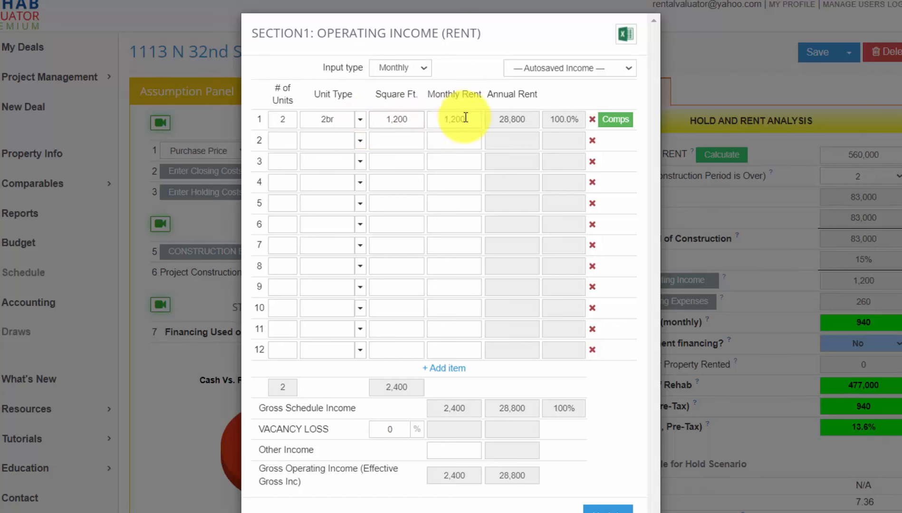
drag(466, 119, 430, 120)
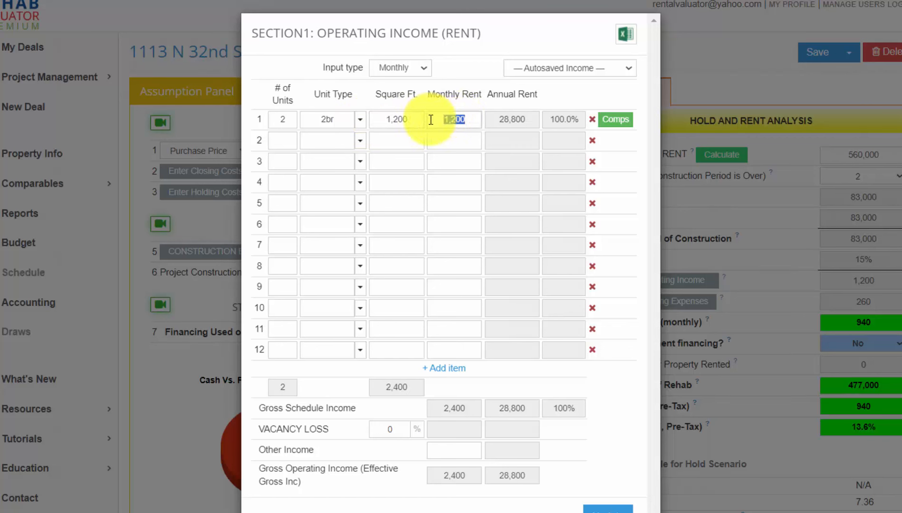
click(461, 119)
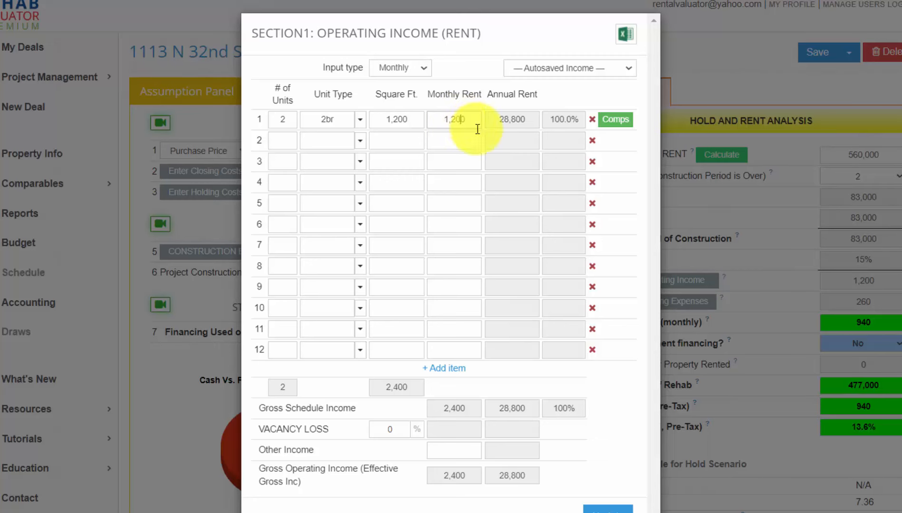
click(625, 120)
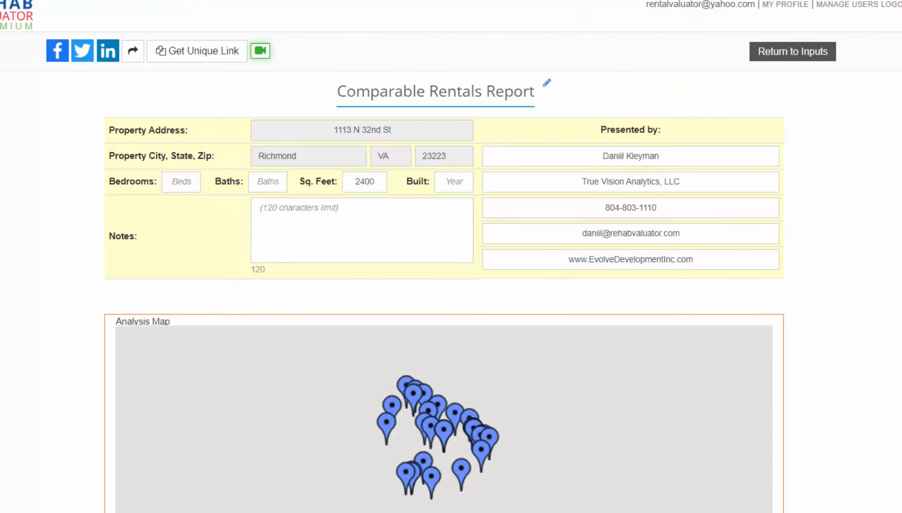
scroll(444, 257, down, 5)
scroll(444, 256, down, 5)
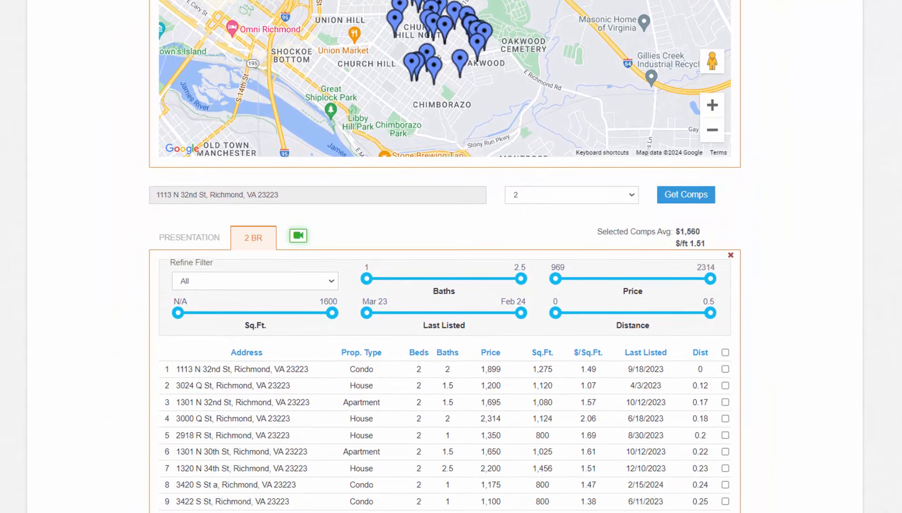
scroll(444, 257, down, 5)
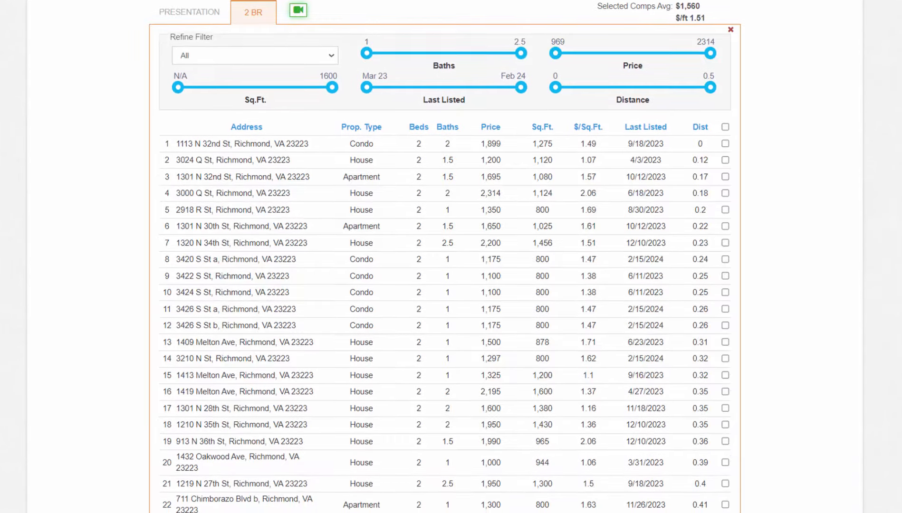
scroll(444, 256, down, 3)
scroll(444, 257, up, 10)
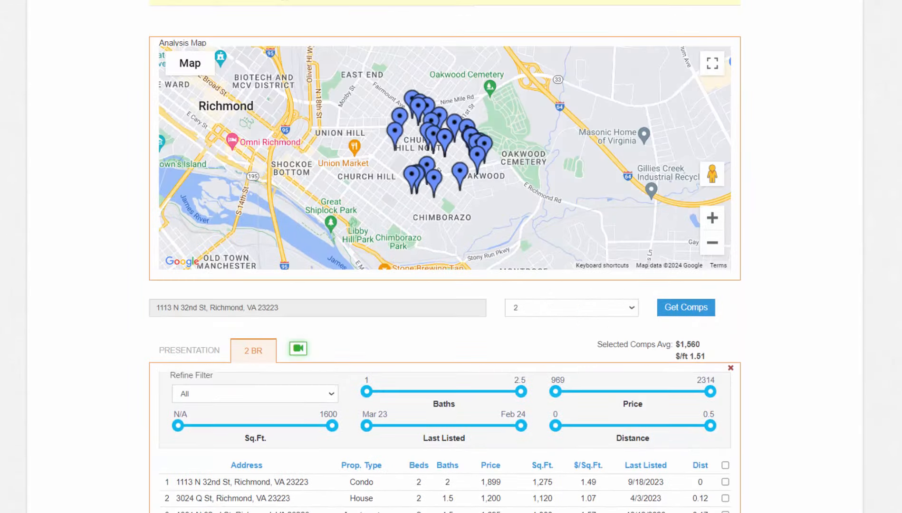
click(712, 218)
click(433, 140)
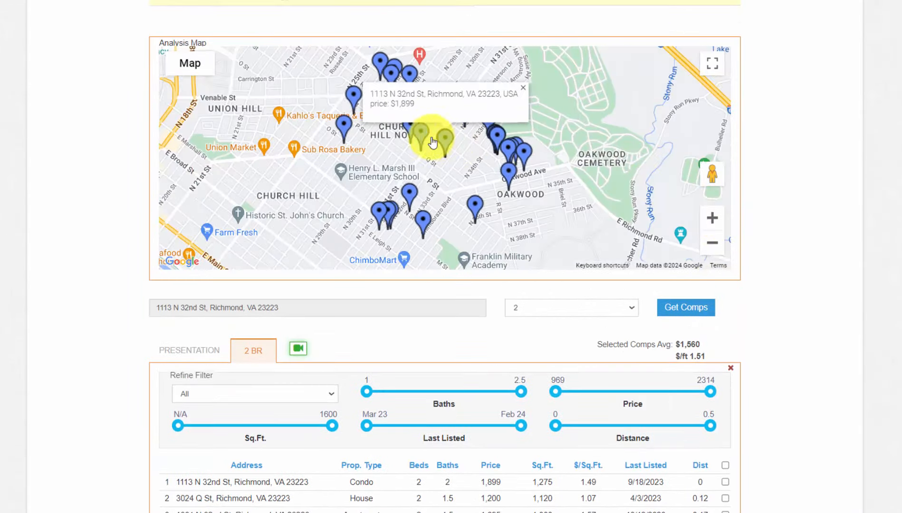
scroll(495, 214, down, 5)
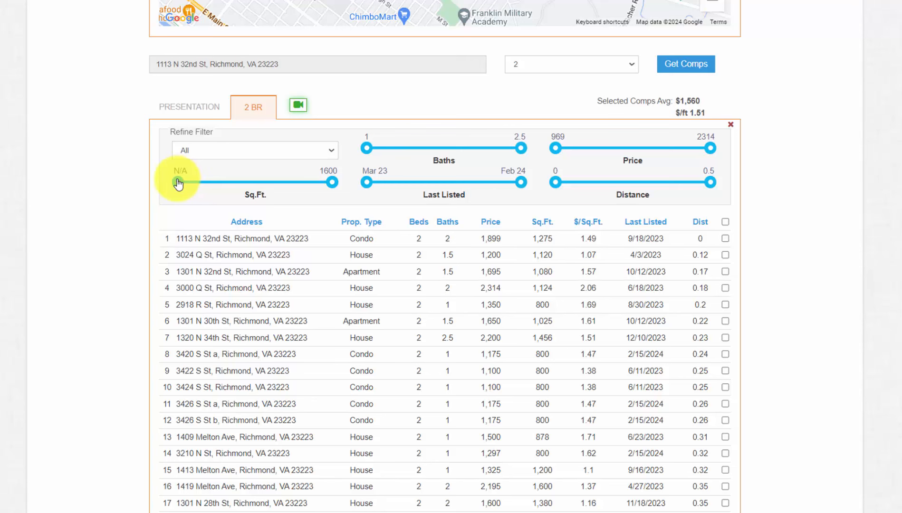
Step: Filter rental comps to about 1,000–1,400 sq ft and exactly 2 baths, averaging $1.57 per sq ft
drag(178, 184, 235, 182)
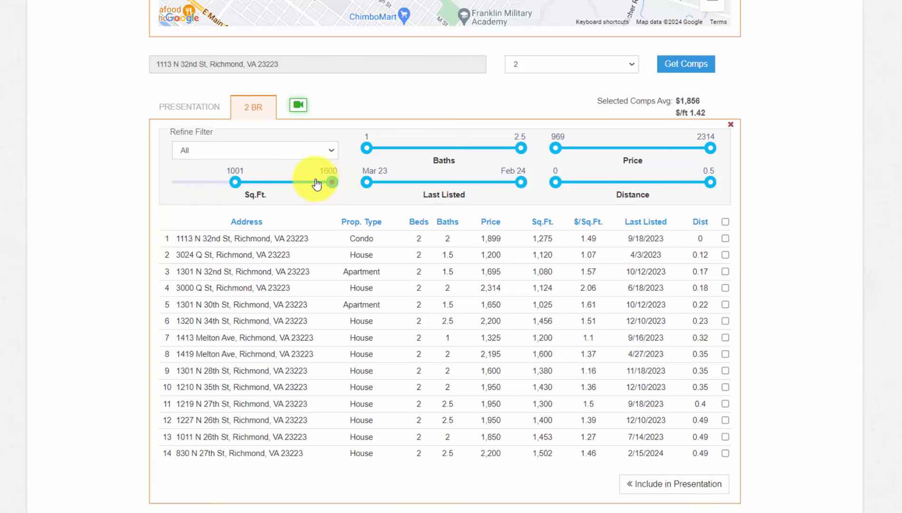
drag(317, 184, 300, 182)
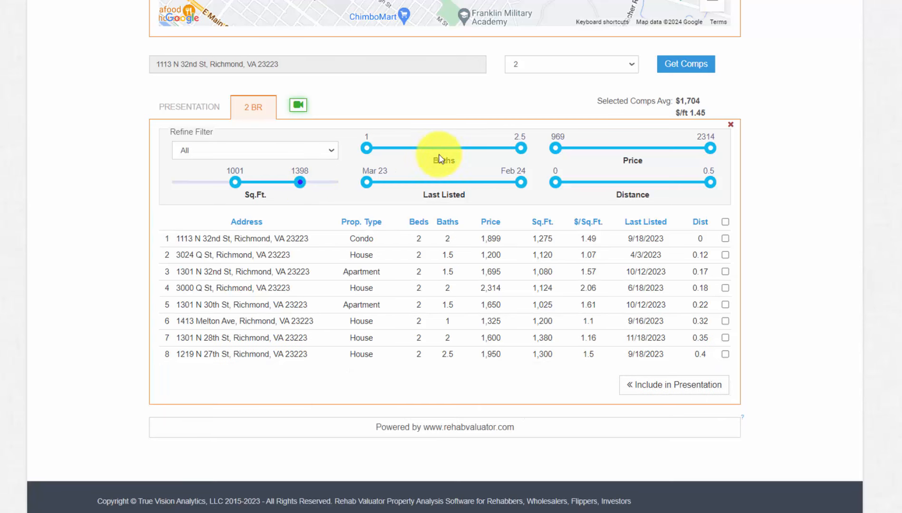
drag(366, 148, 448, 164)
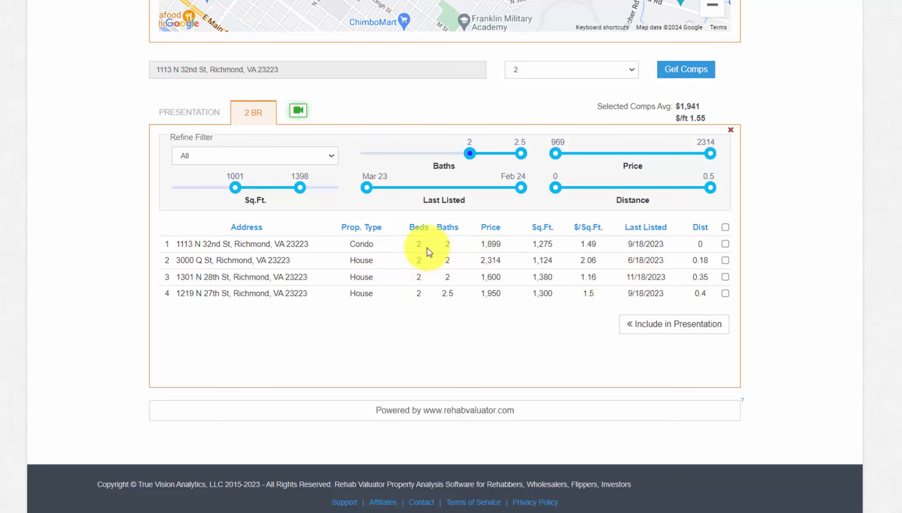
click(518, 156)
drag(517, 158, 471, 158)
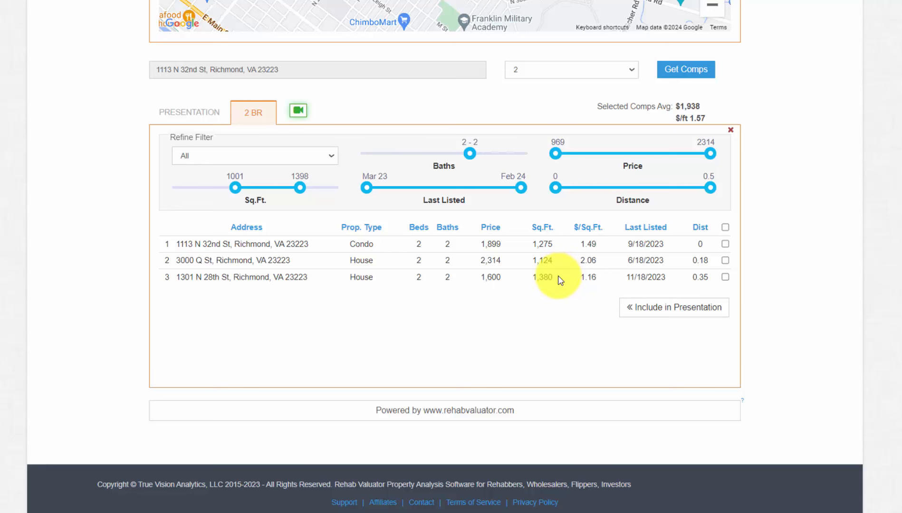
drag(559, 278, 542, 242)
click(542, 242)
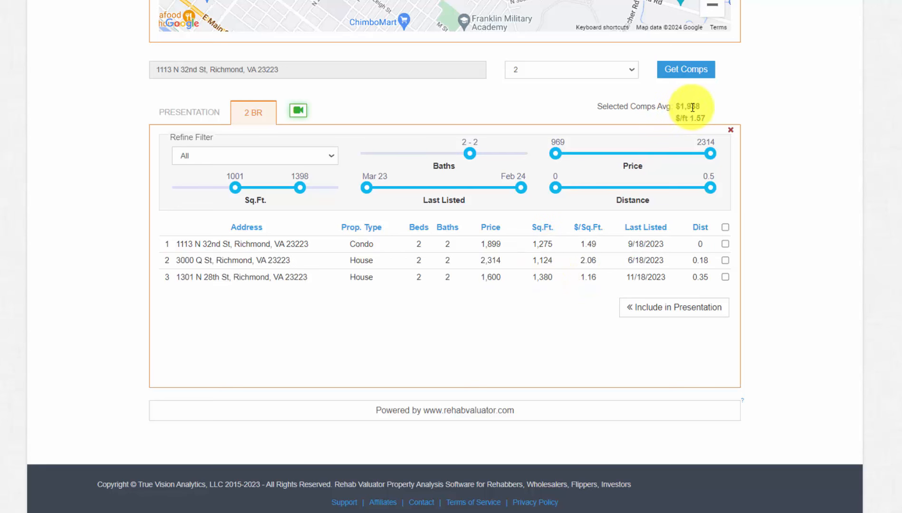
drag(711, 121, 688, 118)
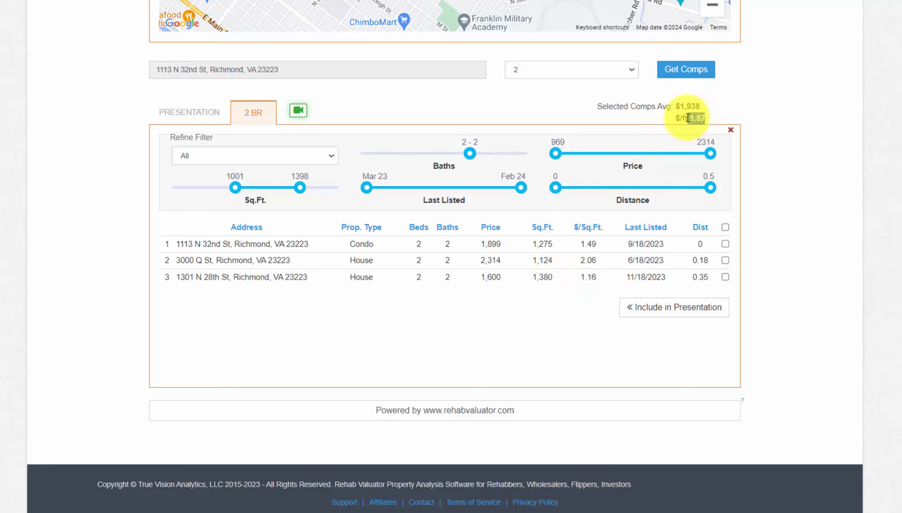
click(893, 238)
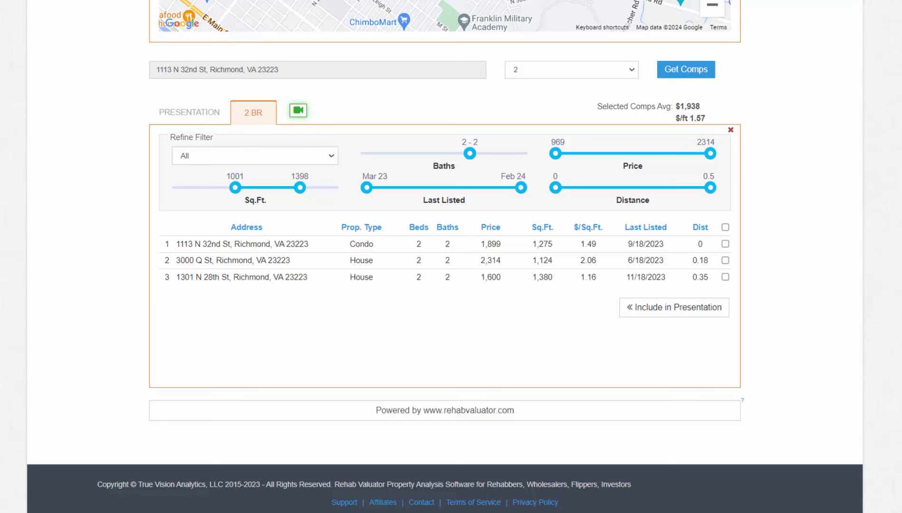
scroll(445, 257, up, 10)
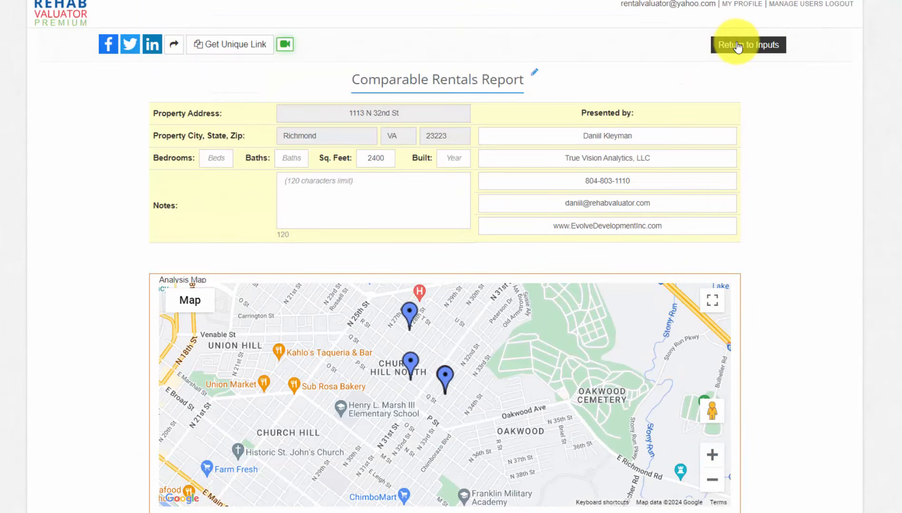
Step: Back on the inputs page, change each 2br unit's monthly rent from 1,200 to 1900 and update
click(737, 46)
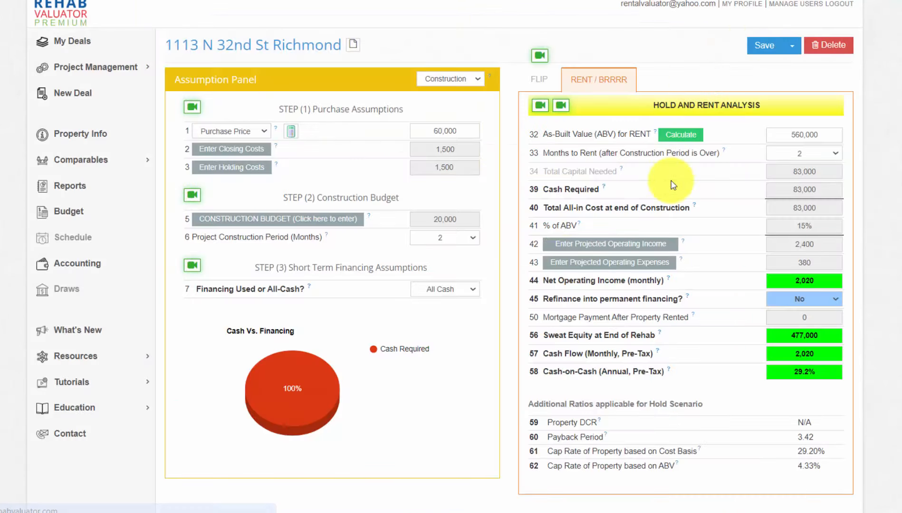
click(646, 245)
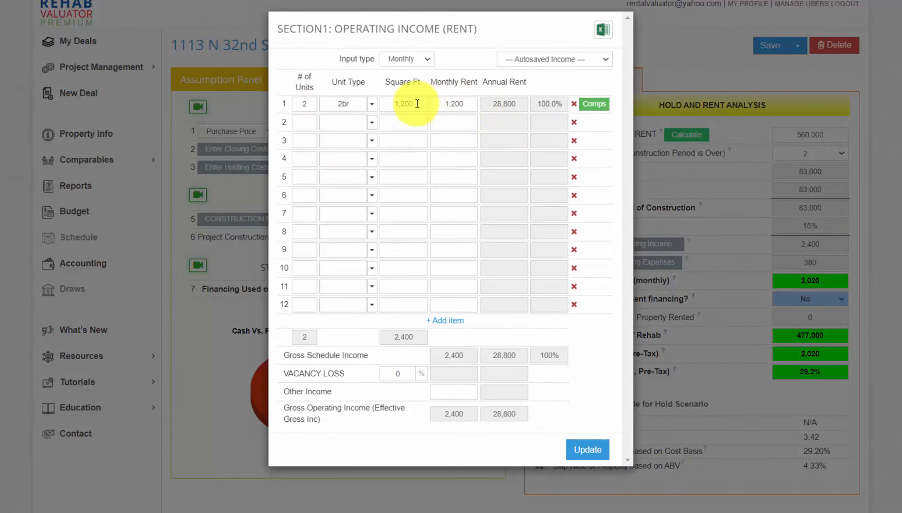
drag(416, 104, 391, 104)
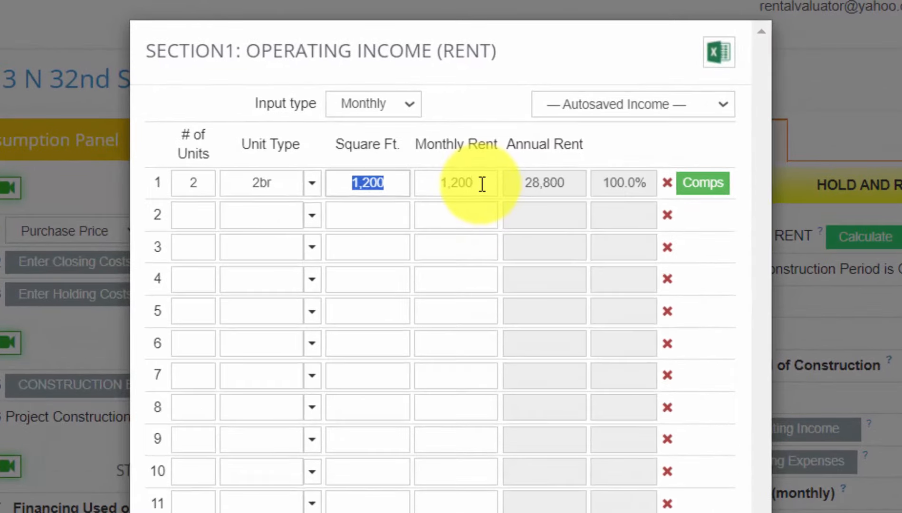
drag(476, 150, 436, 151)
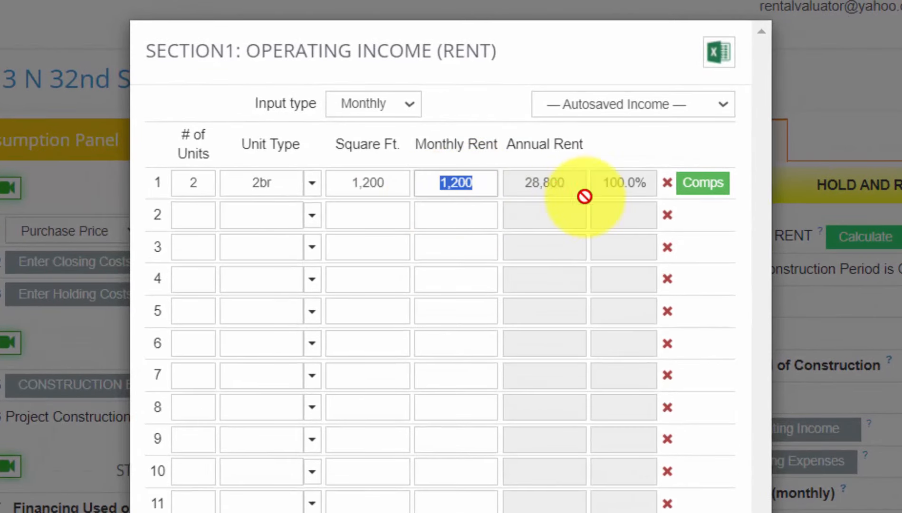
text(1900)
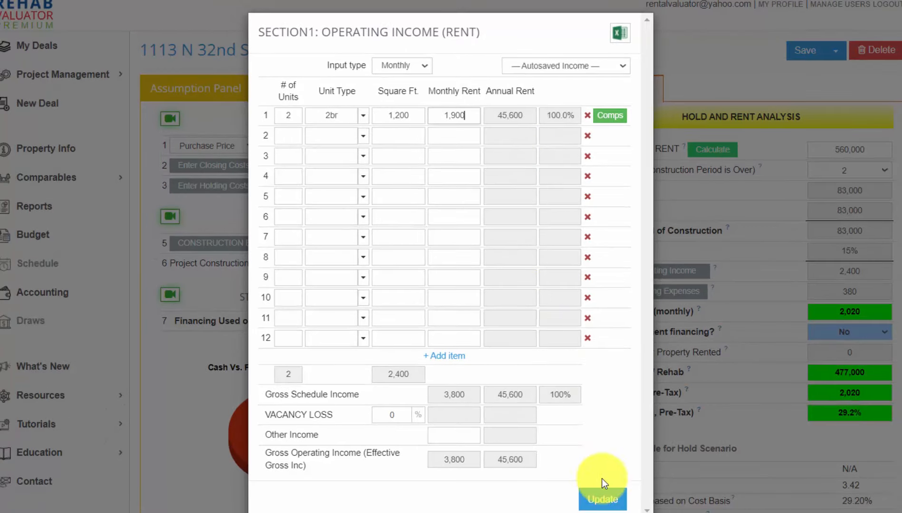
click(598, 500)
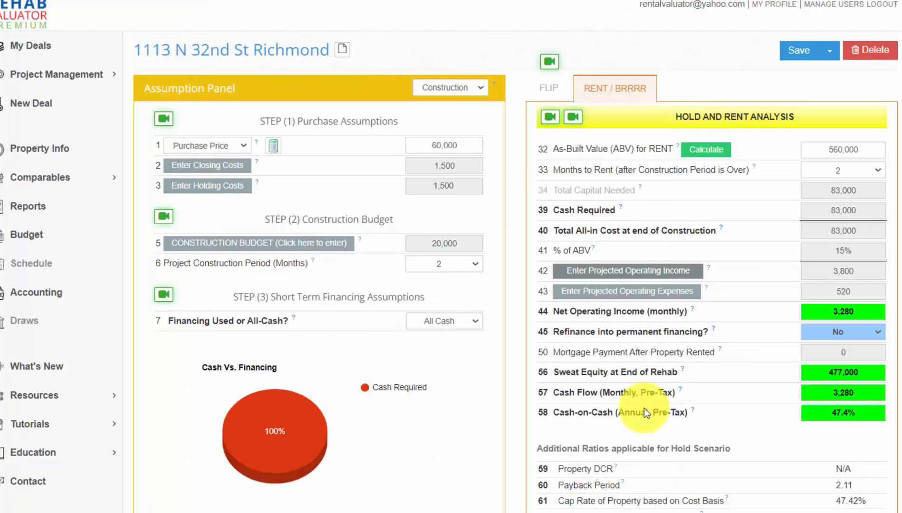
Step: Set the management fee to 8% and monthly insurance to 70
click(662, 297)
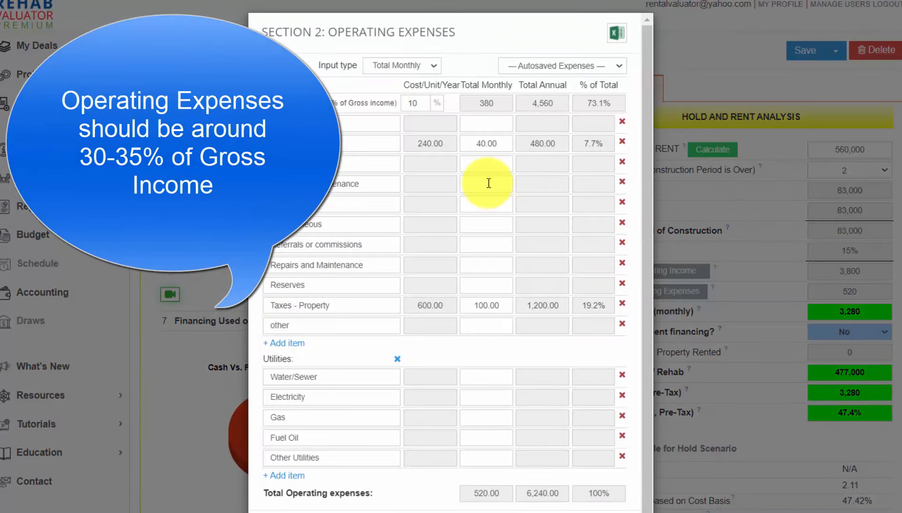
drag(423, 104, 389, 101)
text(8)
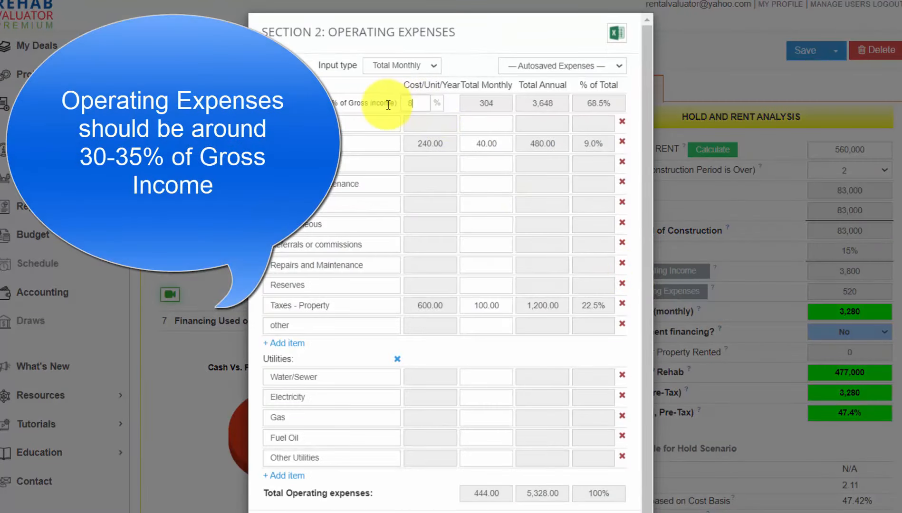
drag(510, 143, 455, 145)
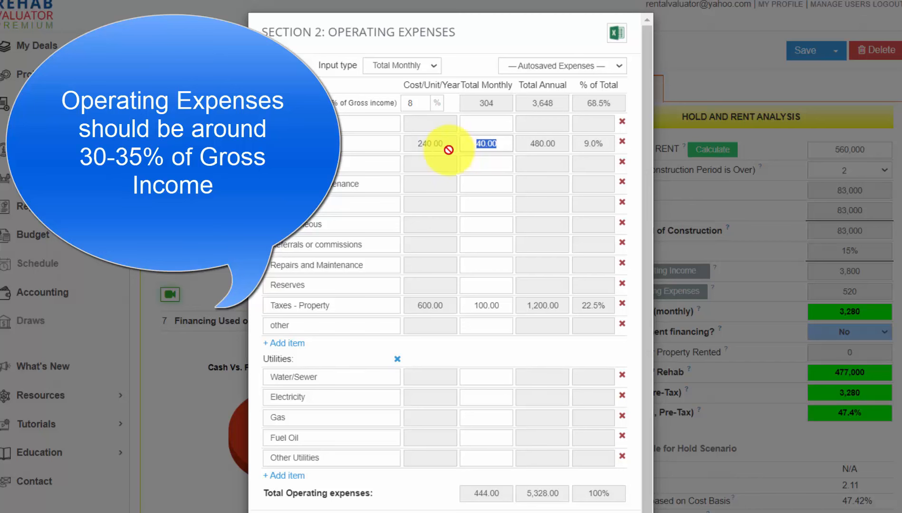
text(70)
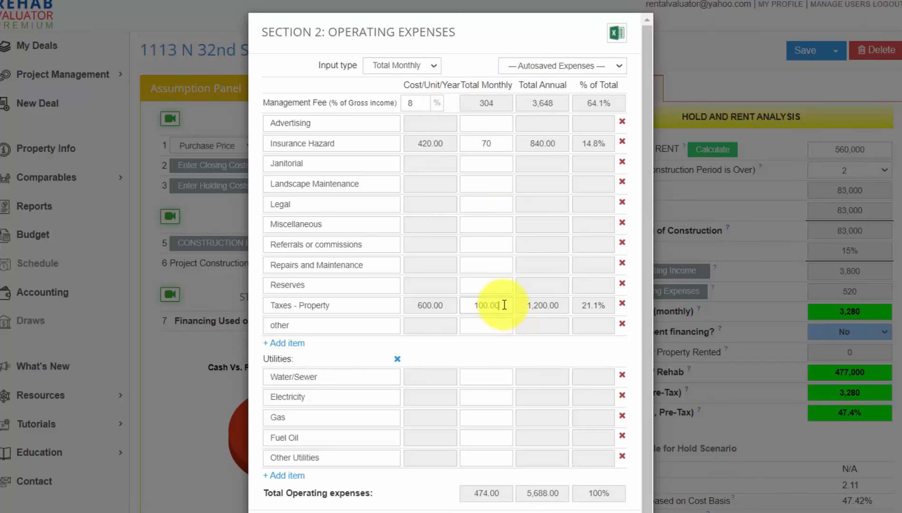
Step: Enter property taxes as a 6,720 annual total, then return to monthly entry
drag(501, 305, 473, 305)
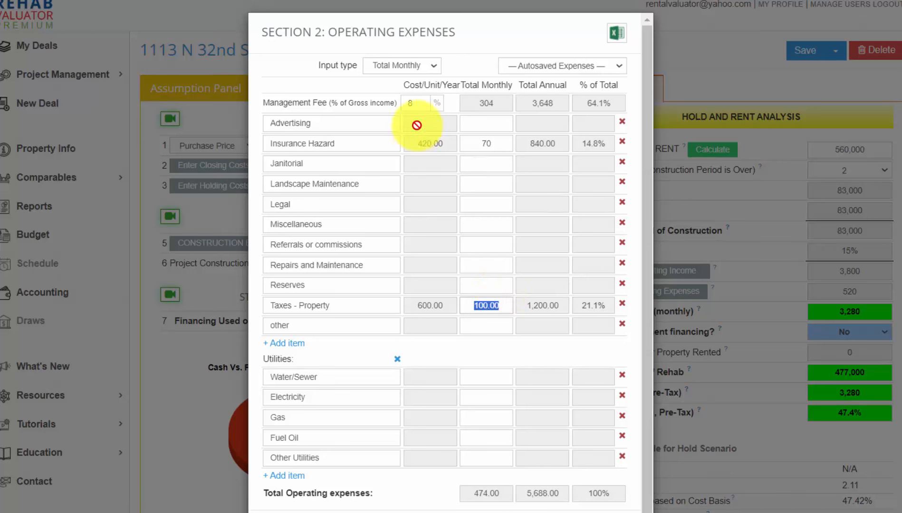
click(409, 64)
click(409, 101)
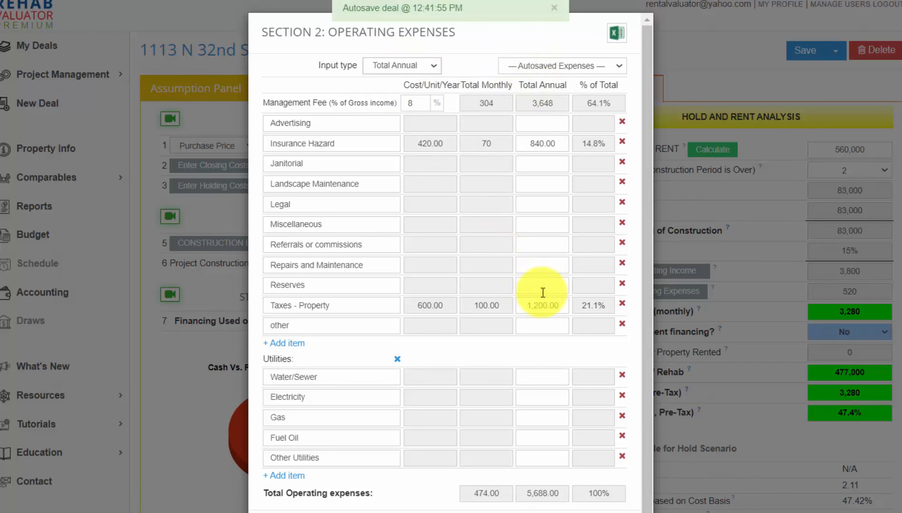
drag(561, 306, 503, 305)
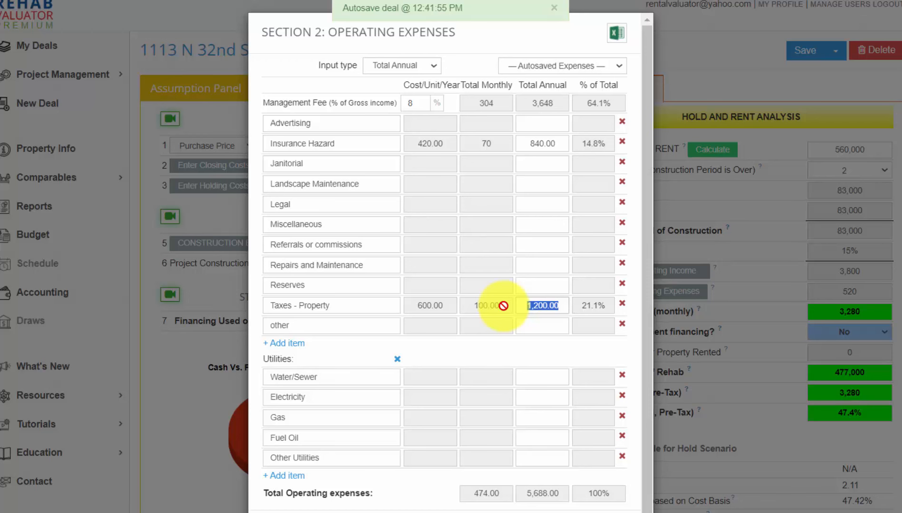
text(6720)
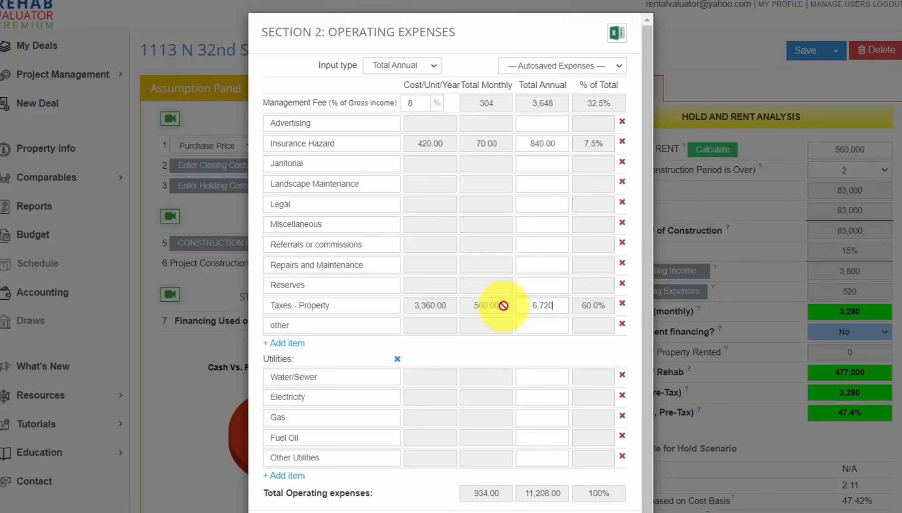
click(401, 65)
click(396, 89)
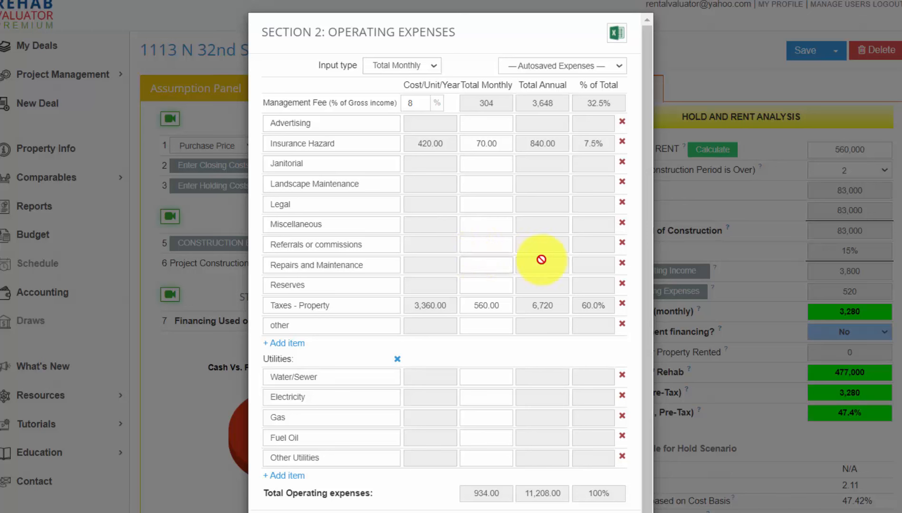
Step: Add 150 repairs, 150 reserves and 25 landscaping monthly, then update expenses to 1,259 total
text(150)
click(486, 285)
text(150)
click(482, 184)
text(25)
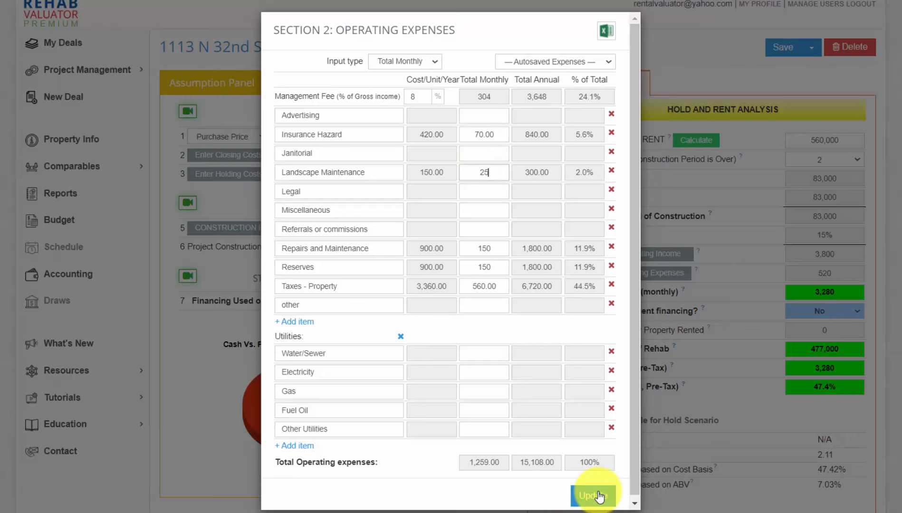
click(600, 497)
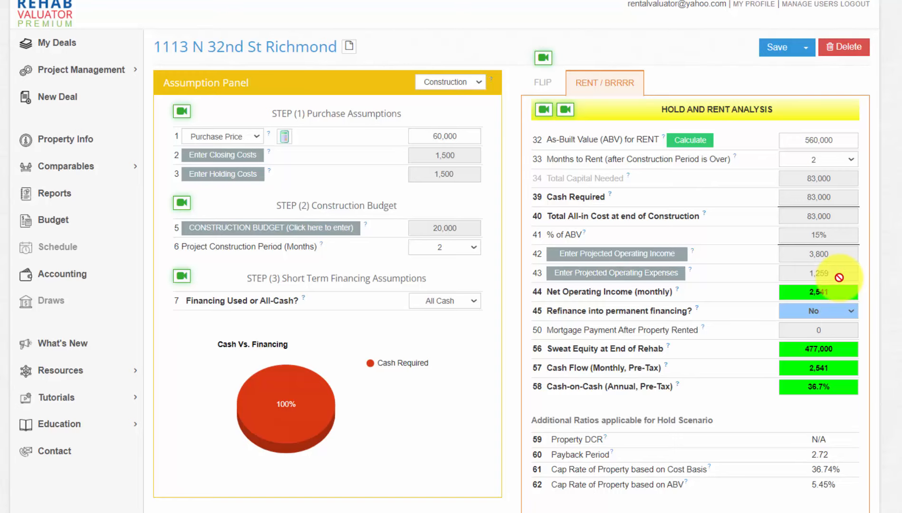
drag(839, 278, 794, 277)
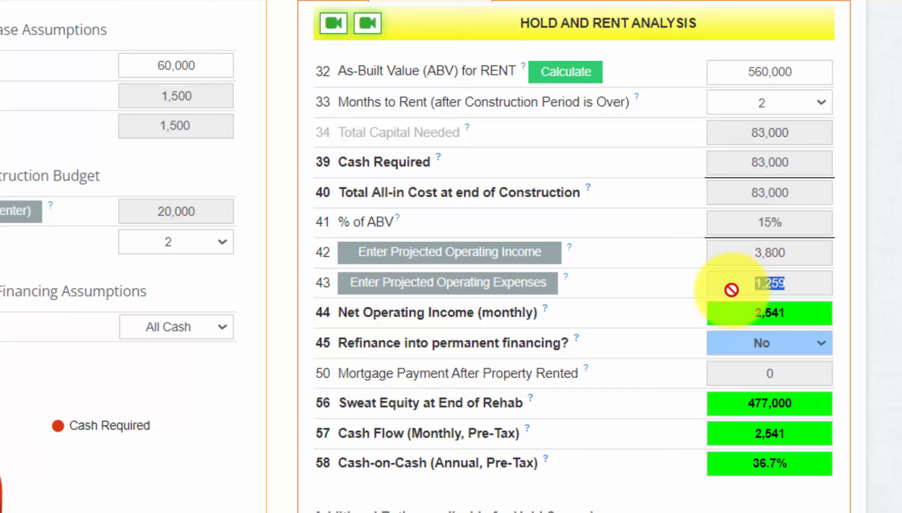
click(660, 278)
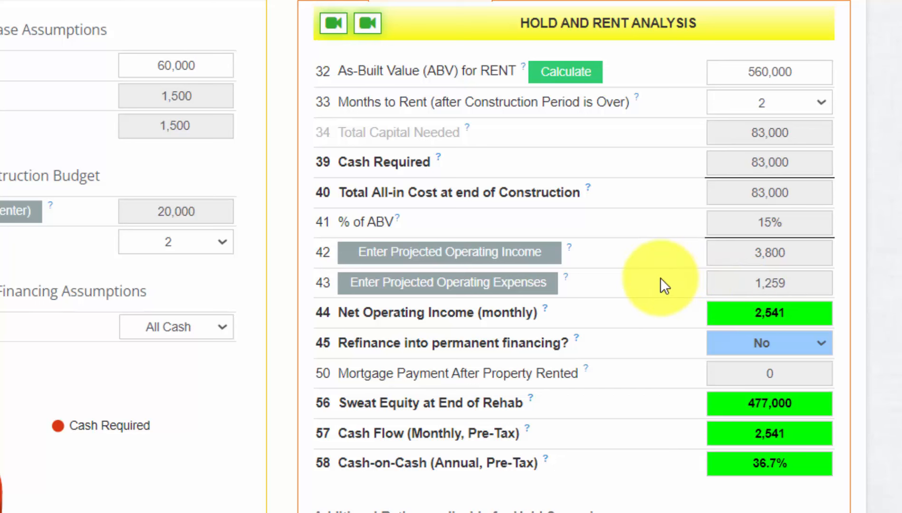
double_click(743, 254)
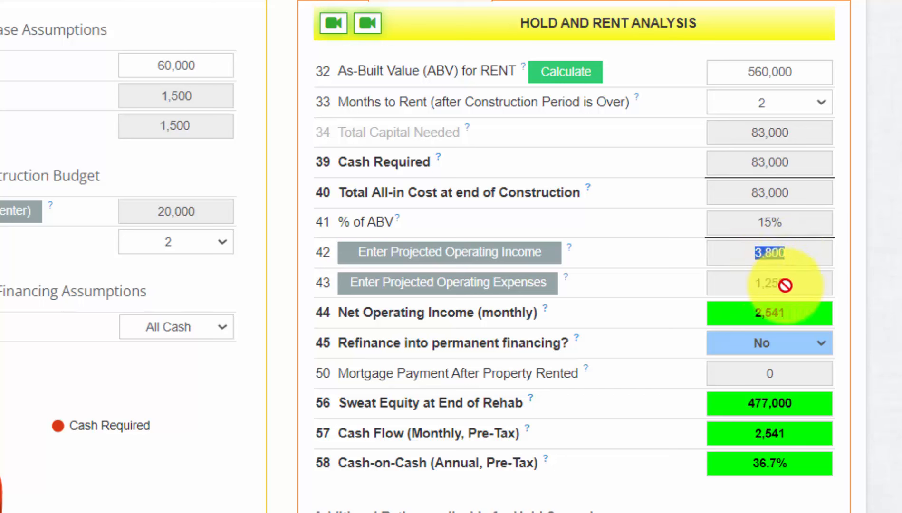
double_click(770, 284)
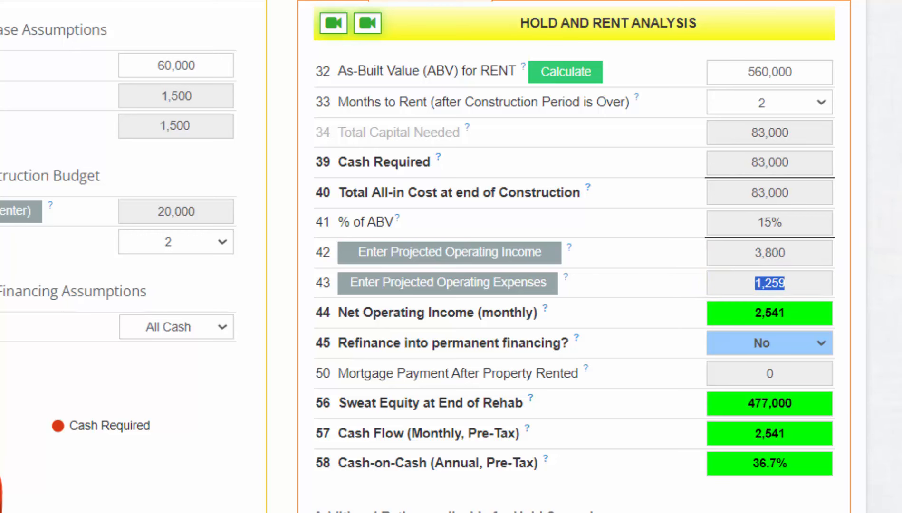
scroll(425, 257, down, 1)
double_click(743, 285)
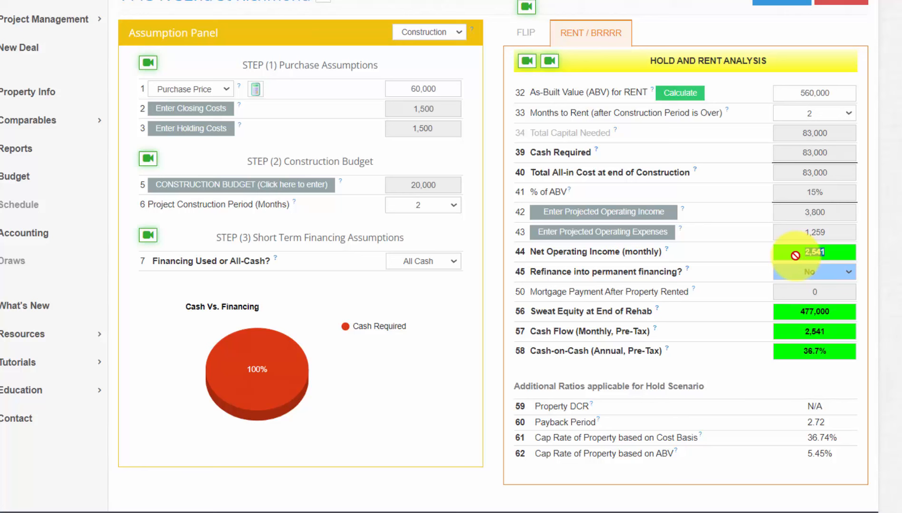
click(870, 232)
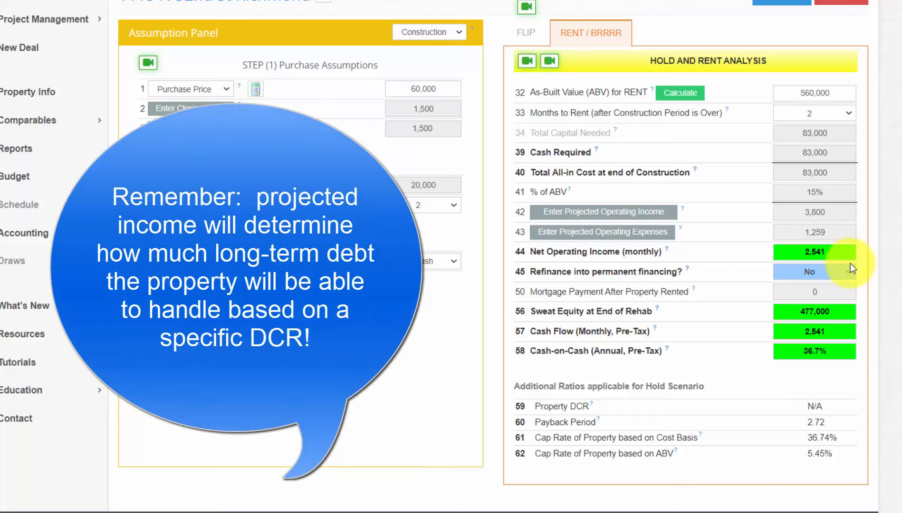
Step: Choose refinancing into permanent financing and set the refi discount points from 3 to 0
click(848, 274)
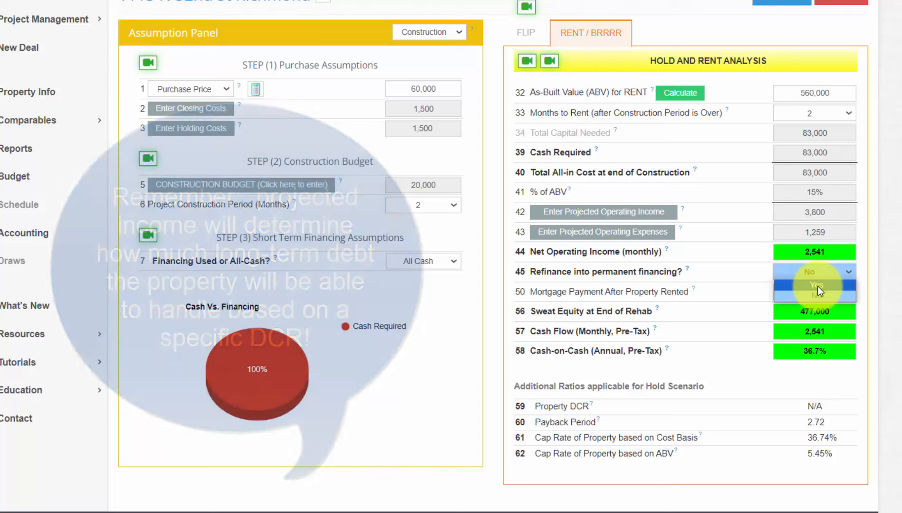
click(817, 286)
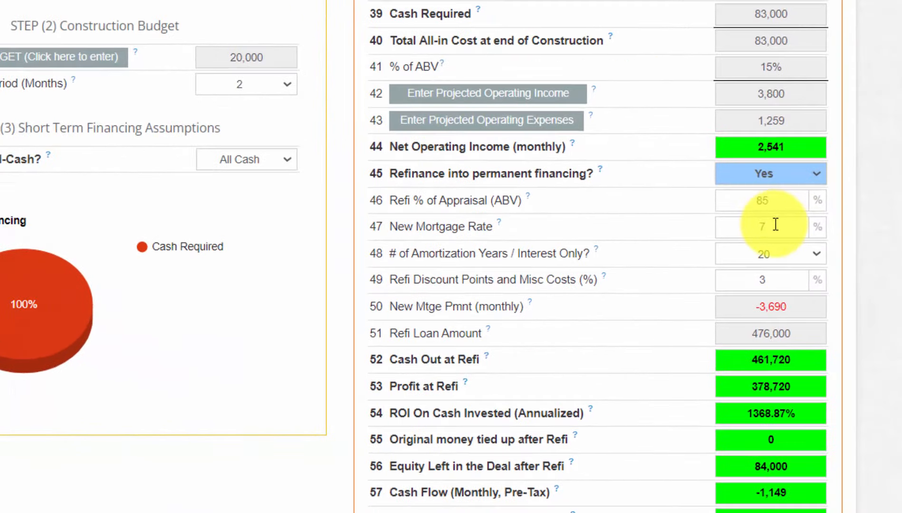
double_click(757, 264)
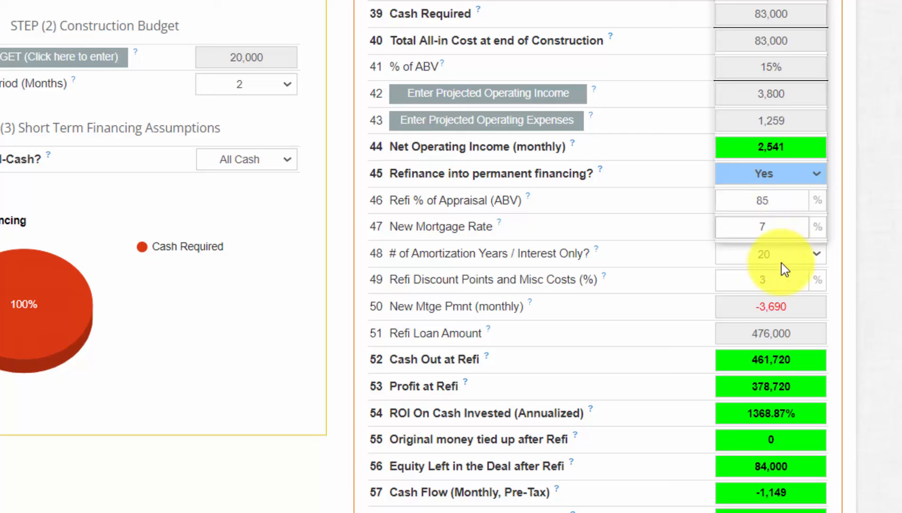
click(780, 281)
drag(780, 281, 741, 280)
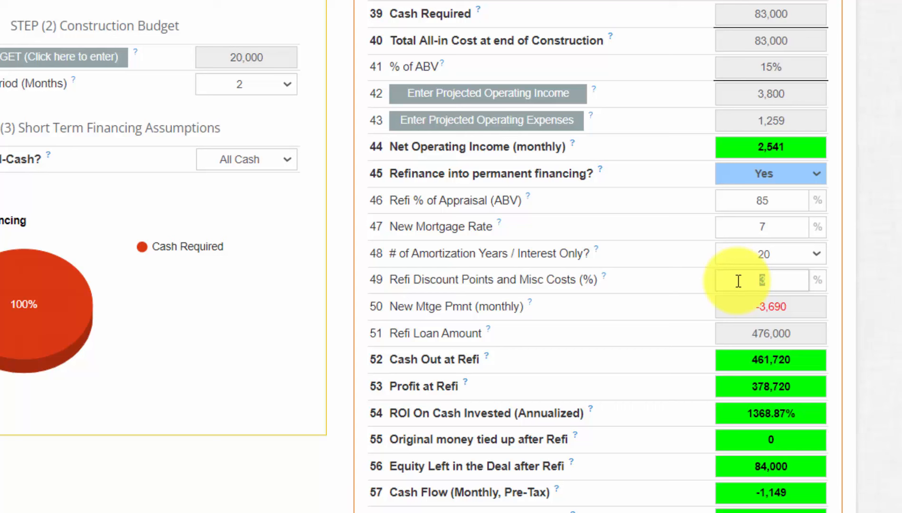
text(0)
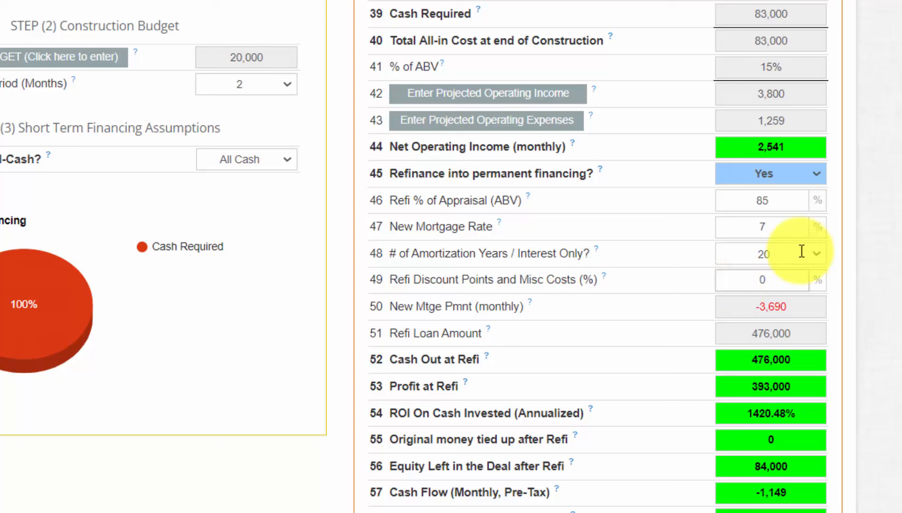
click(892, 157)
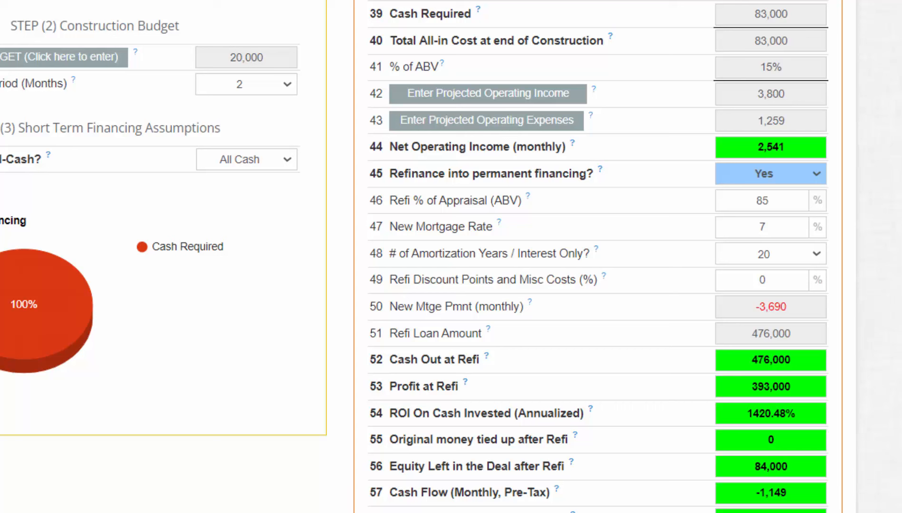
Step: Change Refi % of Appraisal from 85 to 80, giving a 448,000 refi loan and 0.73 DCR
drag(802, 201, 731, 205)
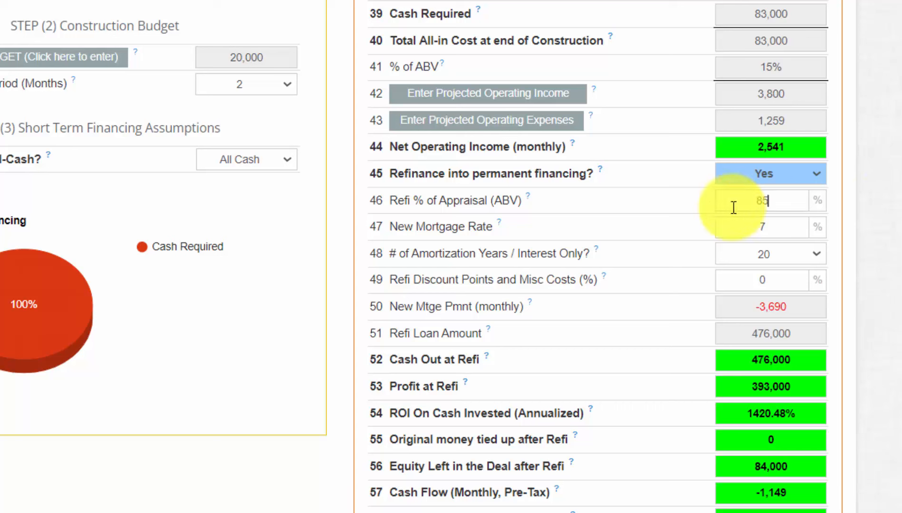
text(80)
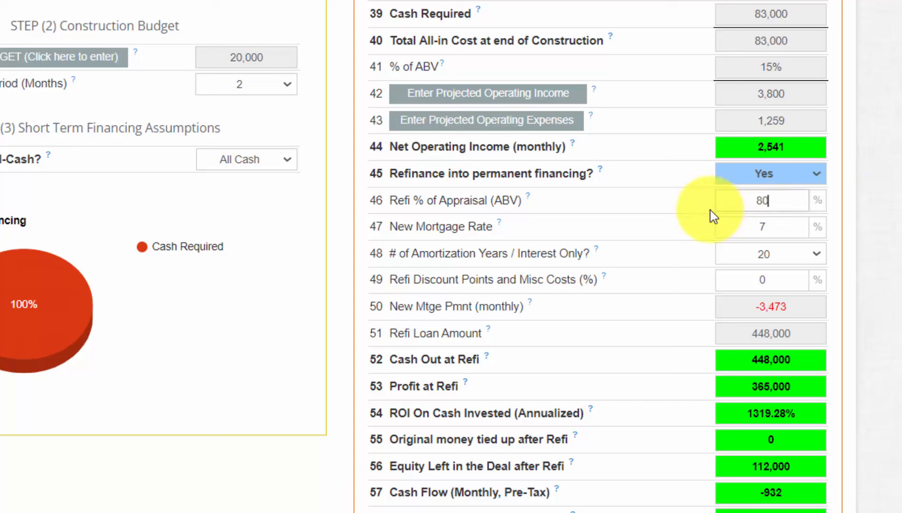
drag(785, 201, 727, 200)
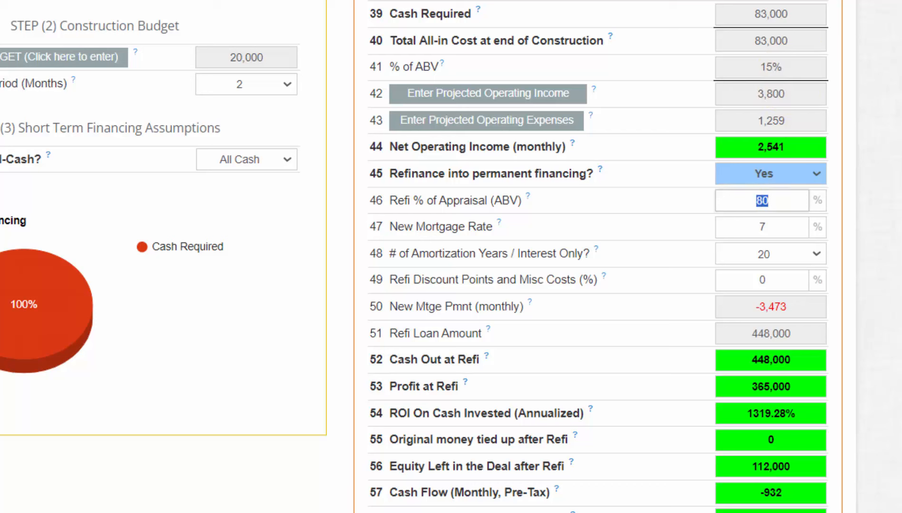
click(680, 202)
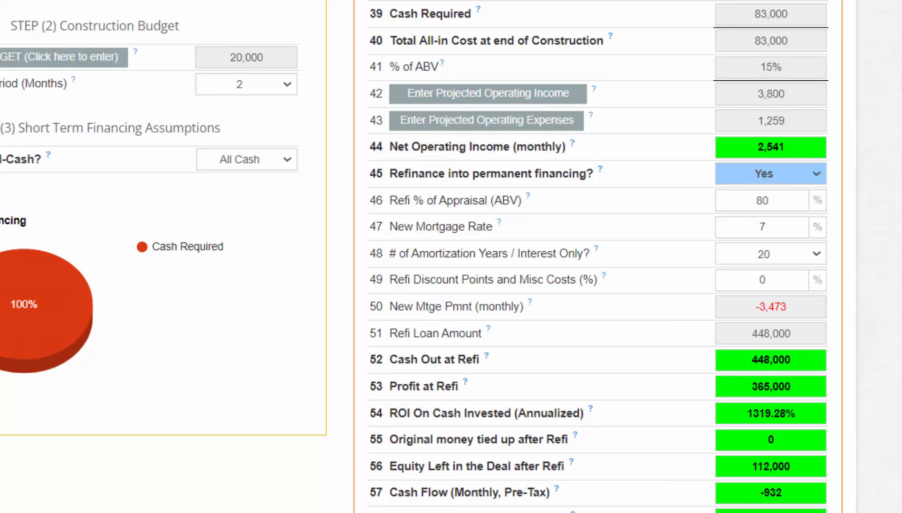
drag(806, 336, 747, 352)
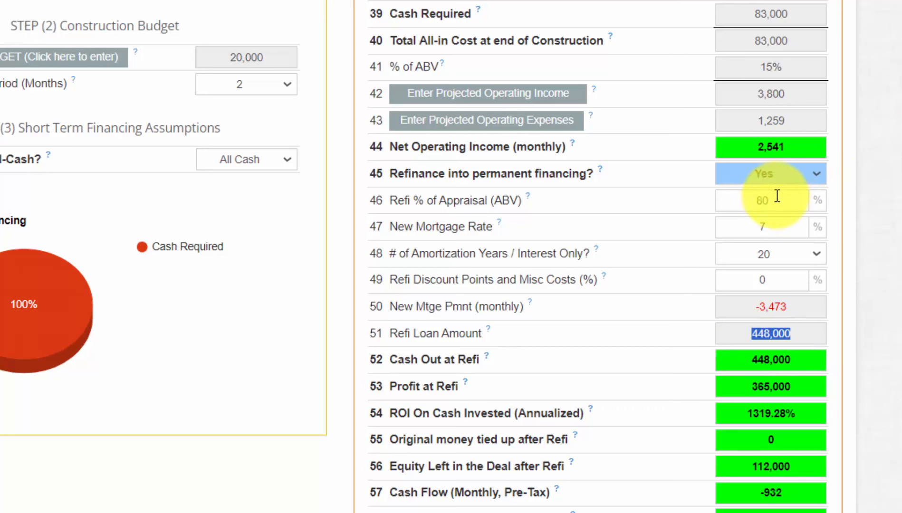
click(797, 148)
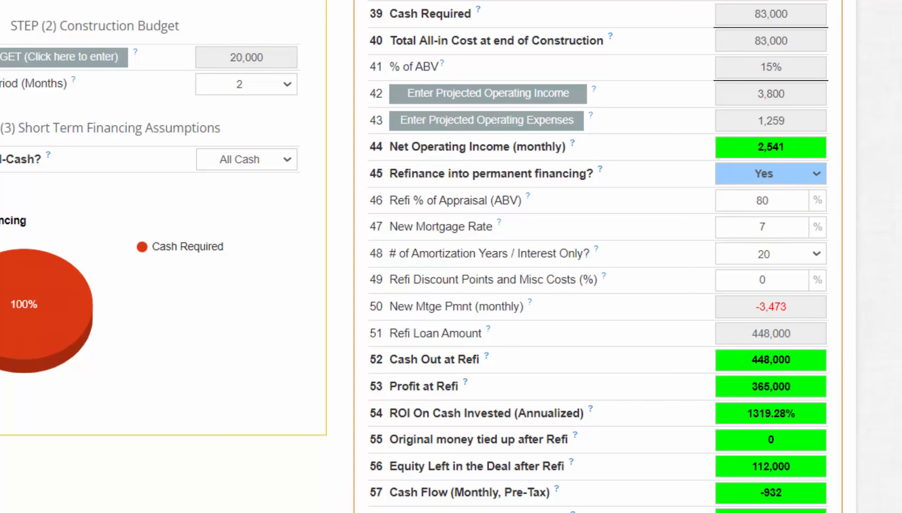
scroll(798, 148, down, 4)
drag(686, 412, 640, 421)
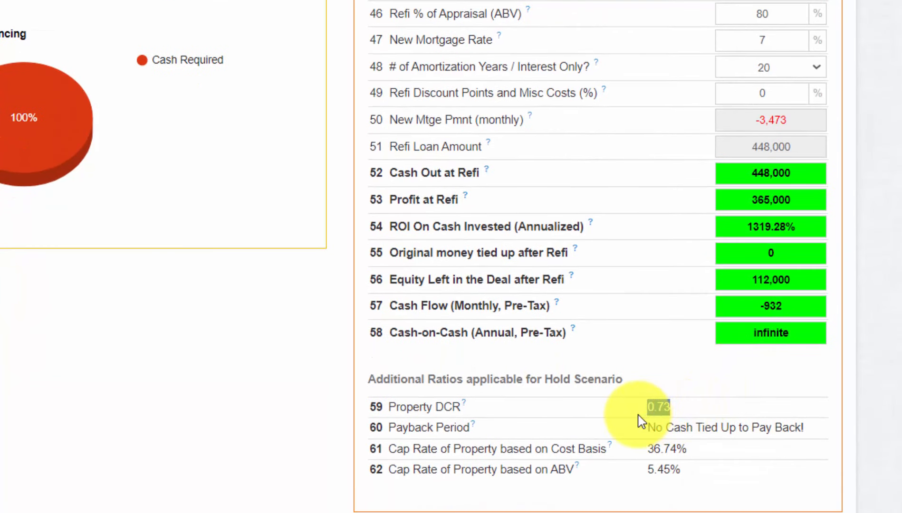
click(901, 361)
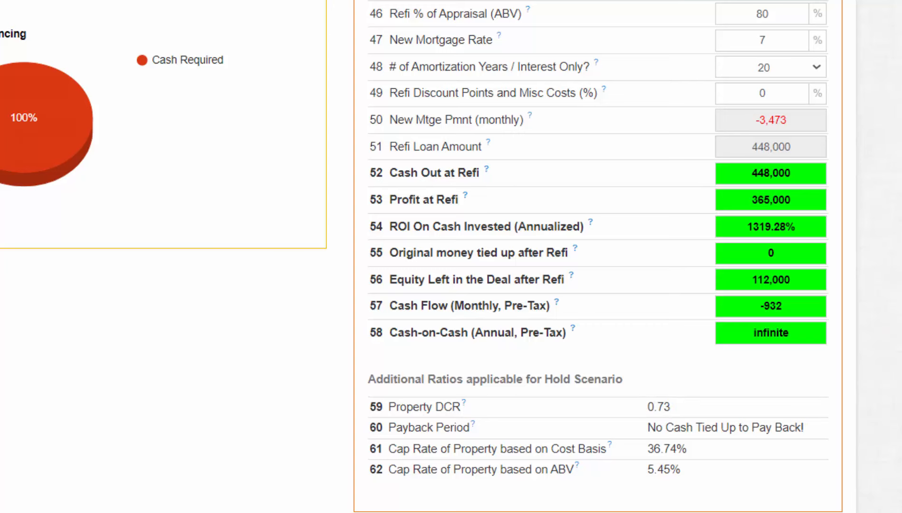
scroll(451, 257, up, 3)
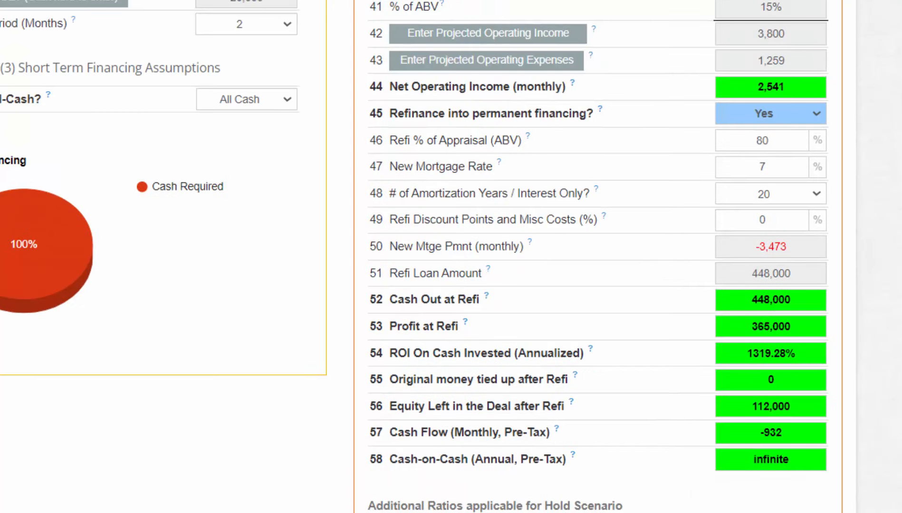
scroll(451, 257, down, 2)
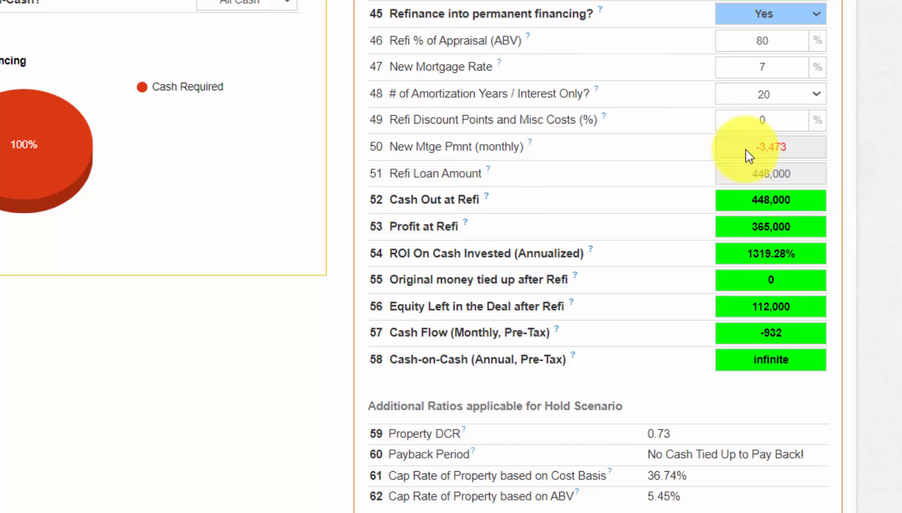
Step: Try refi percentages of 60, 50 and 45, then settle on 47%, bringing Property DCR to 1.25
click(796, 41)
drag(796, 41, 737, 44)
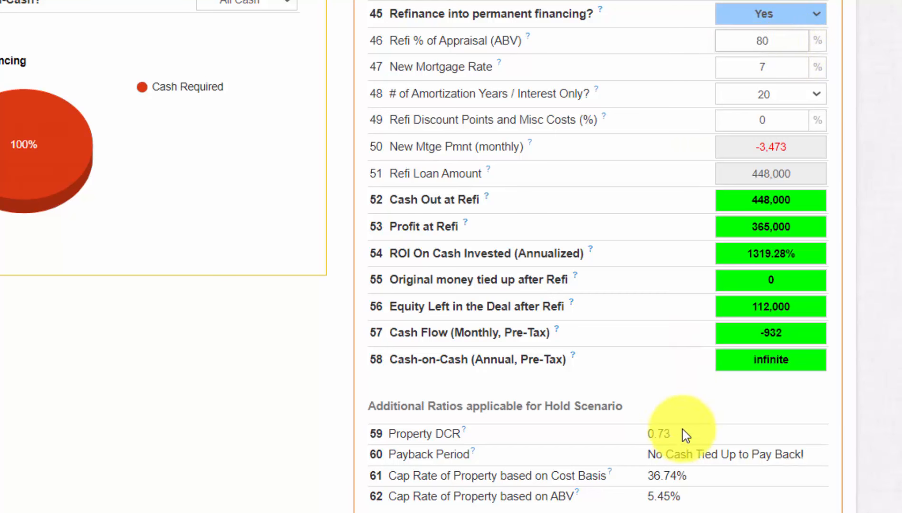
drag(680, 434, 623, 430)
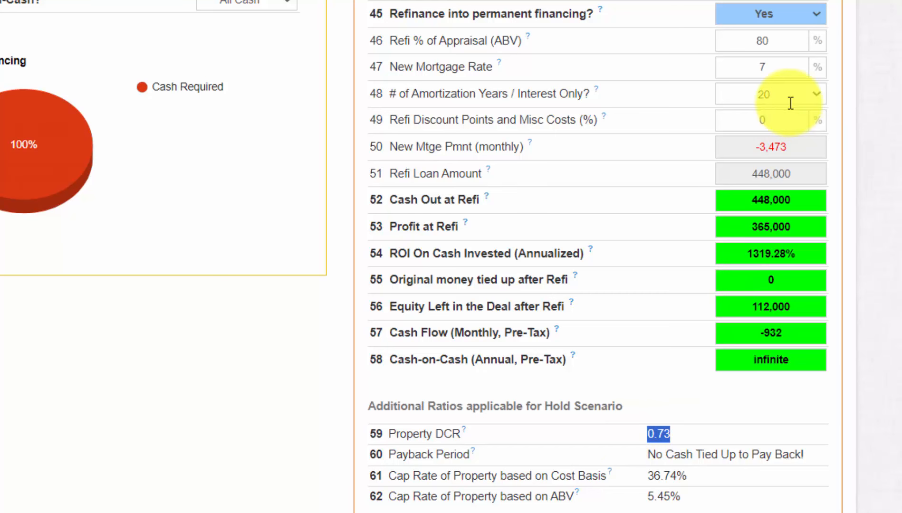
drag(780, 42, 728, 44)
text(60)
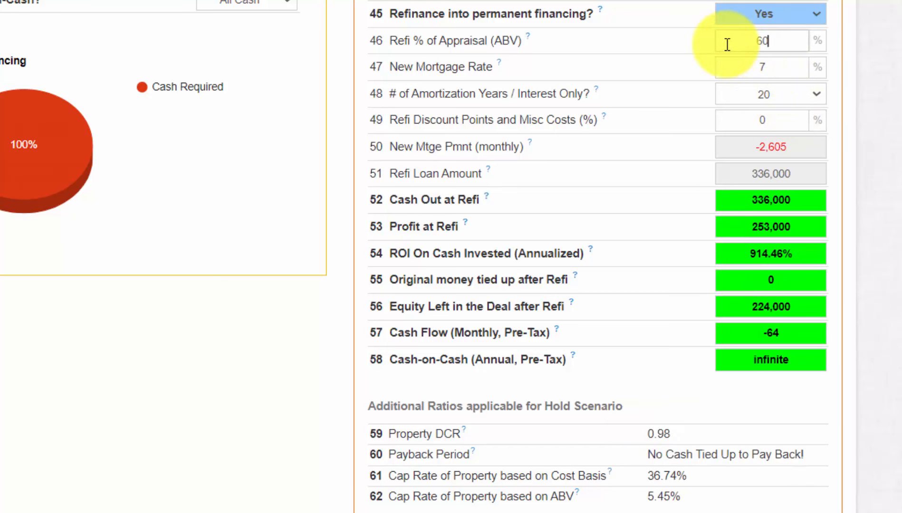
key(BackSpace)
key(BackSpace)
text(50)
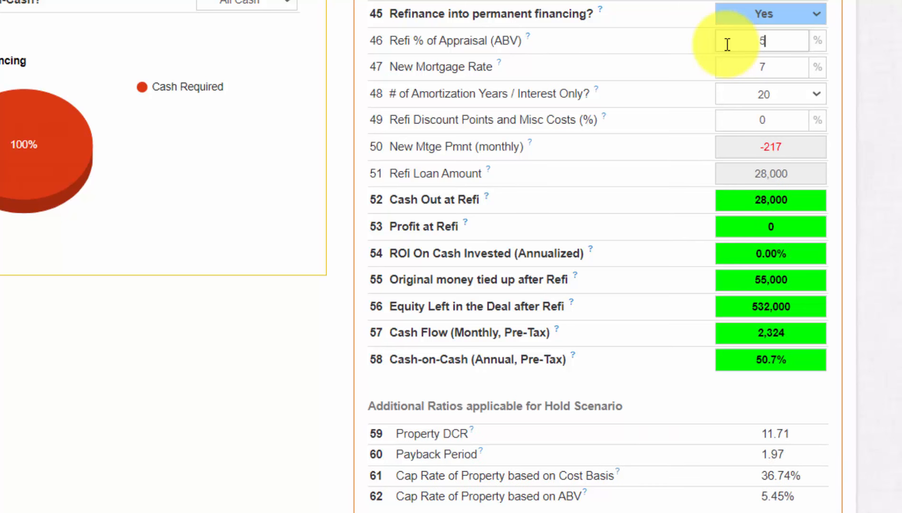
key(BackSpace)
key(BackSpace)
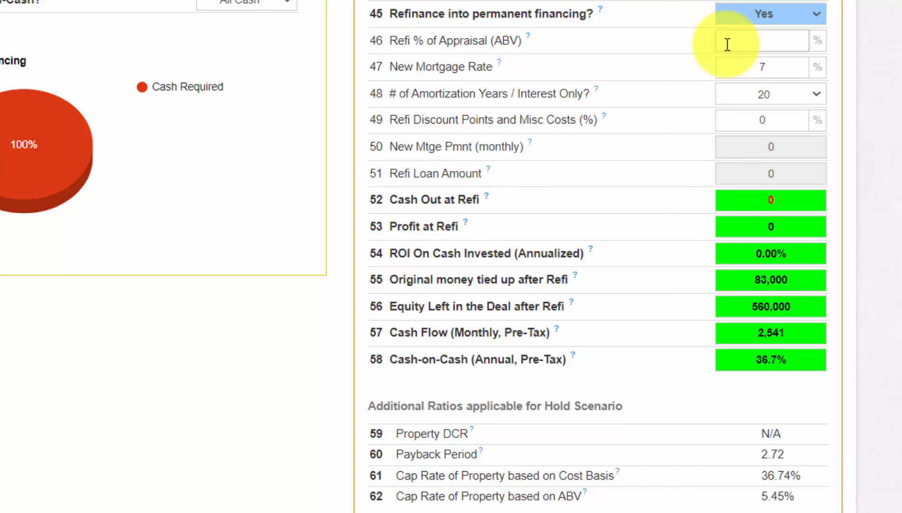
text(45)
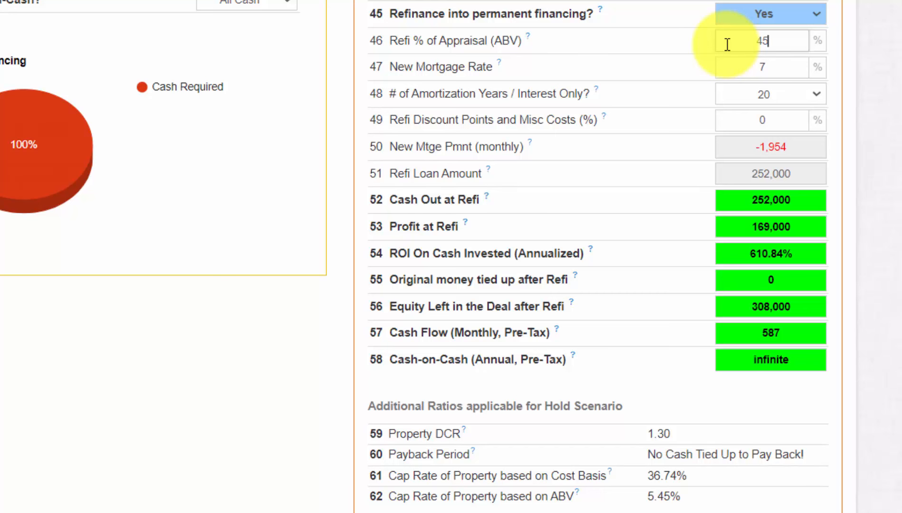
scroll(665, 413, down, 1)
drag(670, 413, 636, 416)
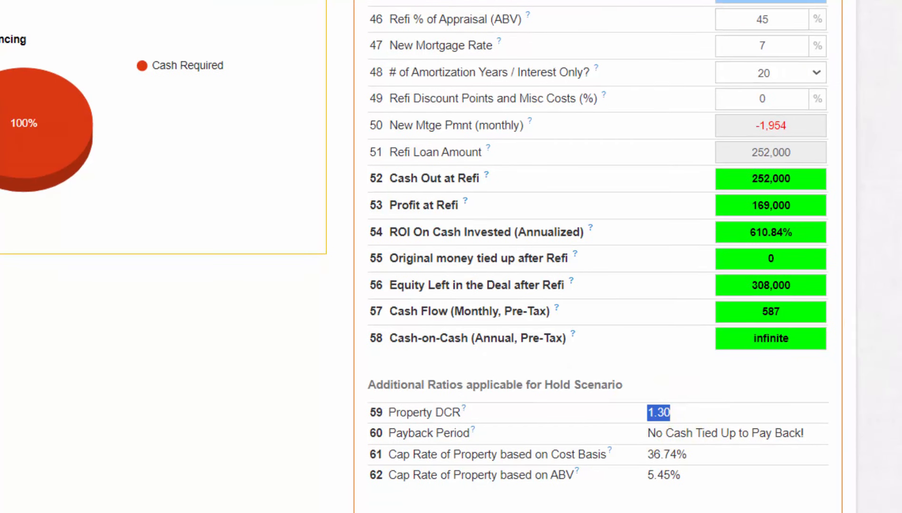
scroll(757, 60, up, 2)
drag(791, 70, 749, 71)
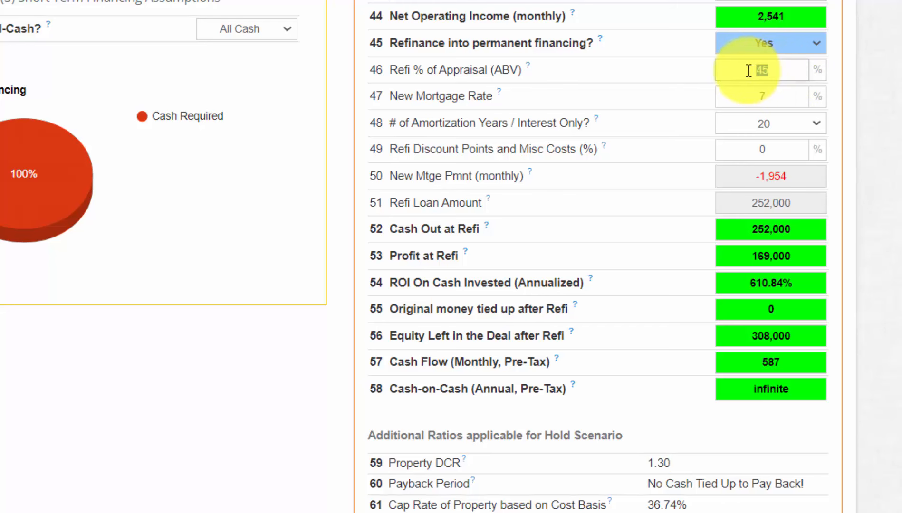
text(47)
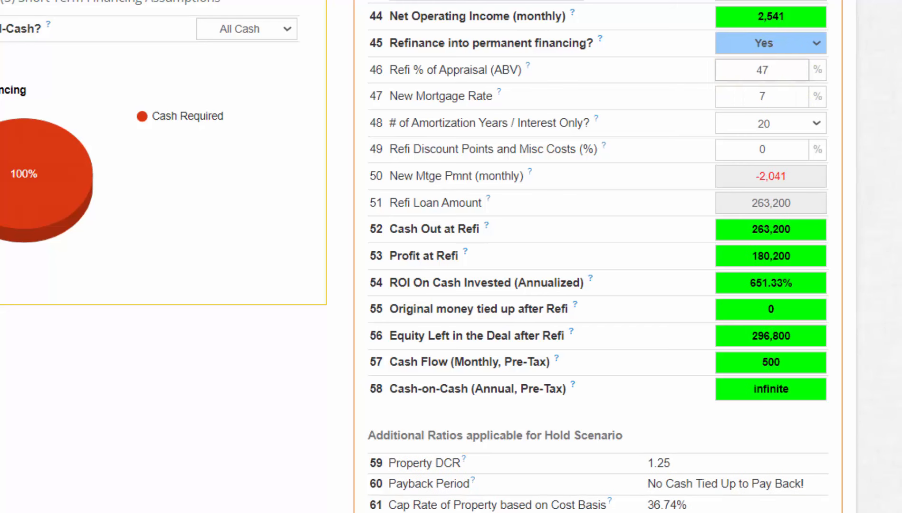
scroll(862, 212, down, 1)
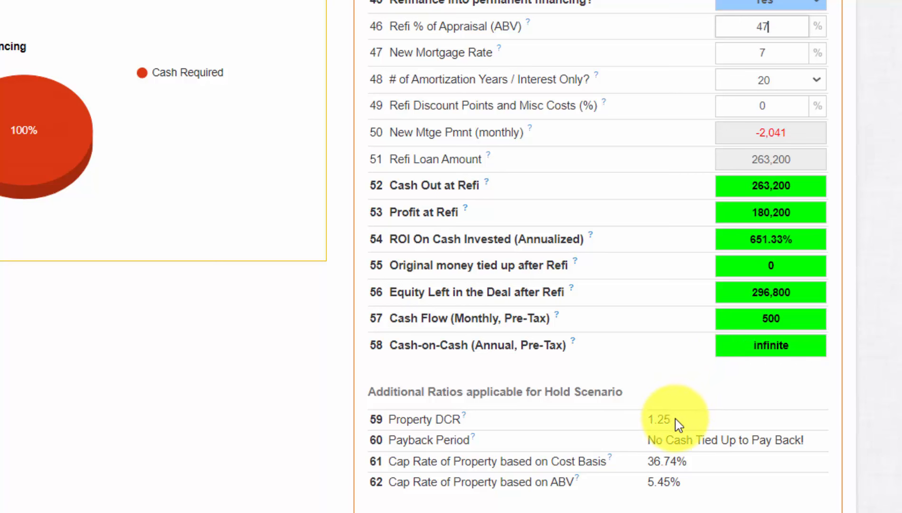
drag(674, 419, 646, 426)
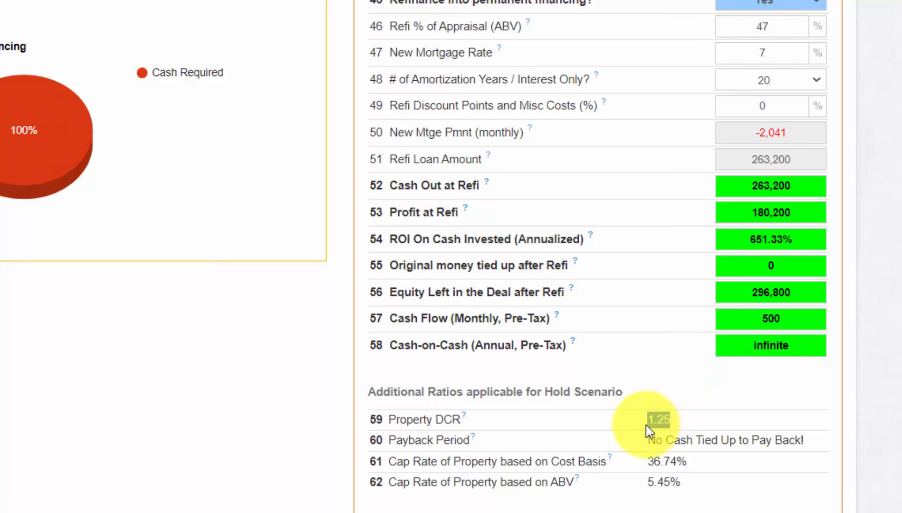
Step: Keep the 7% mortgage rate and confirm the 47% refi, giving a 263,200 refi loan
click(775, 57)
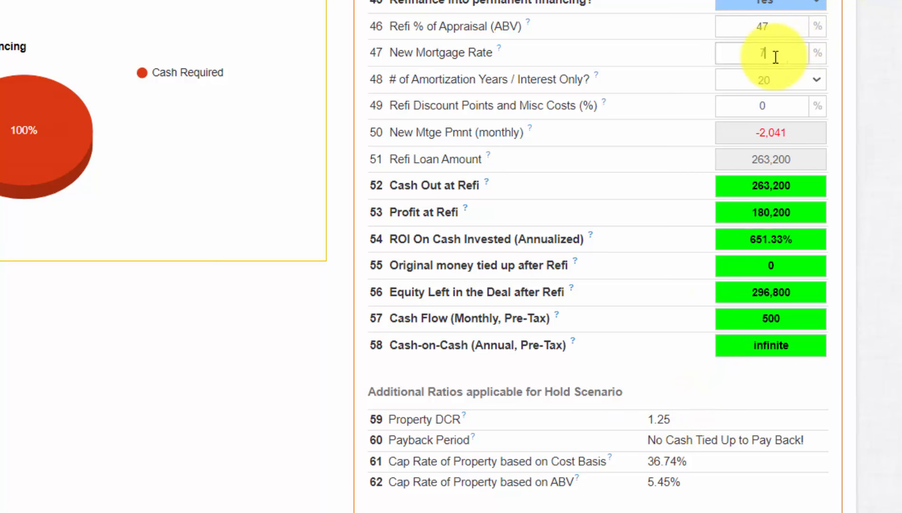
drag(776, 57, 750, 58)
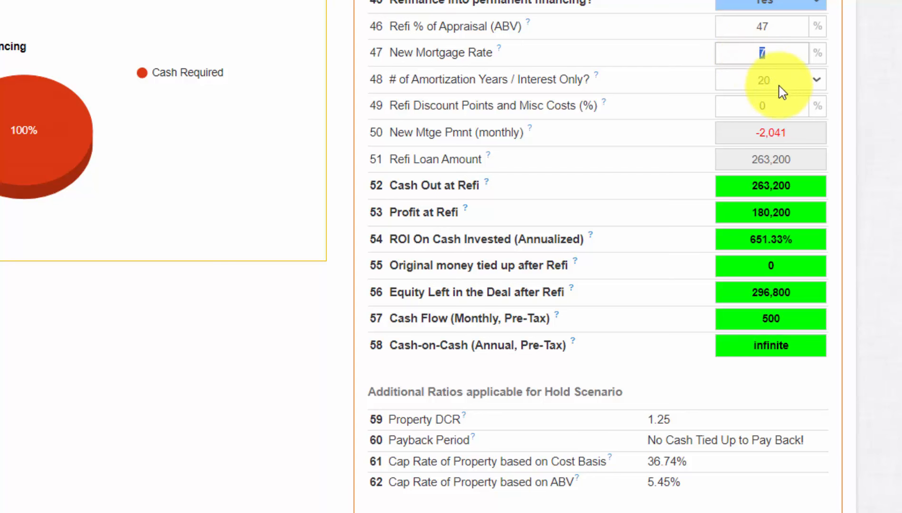
click(889, 105)
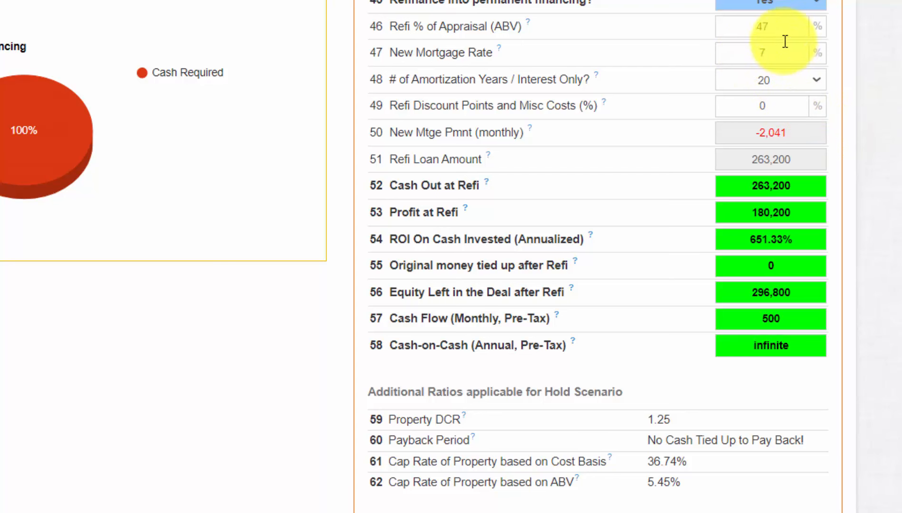
click(782, 25)
drag(782, 25, 727, 26)
scroll(415, 257, up, 2)
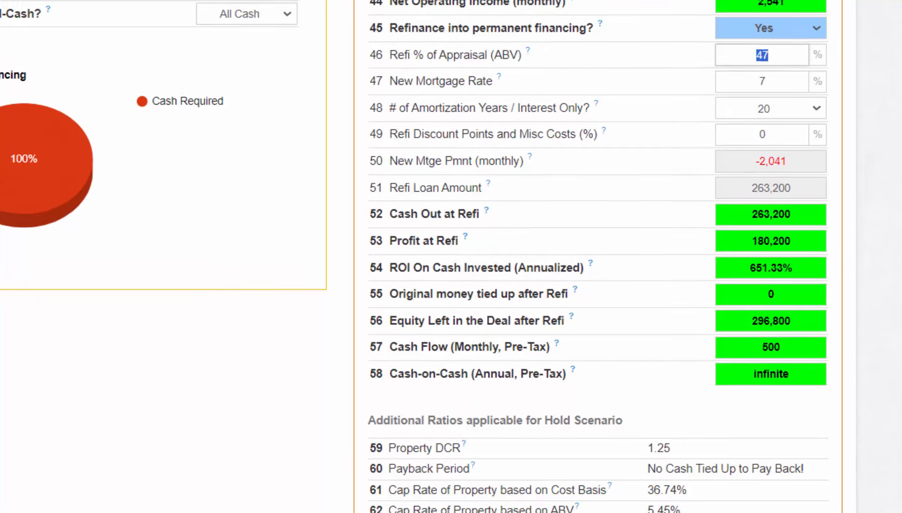
click(894, 128)
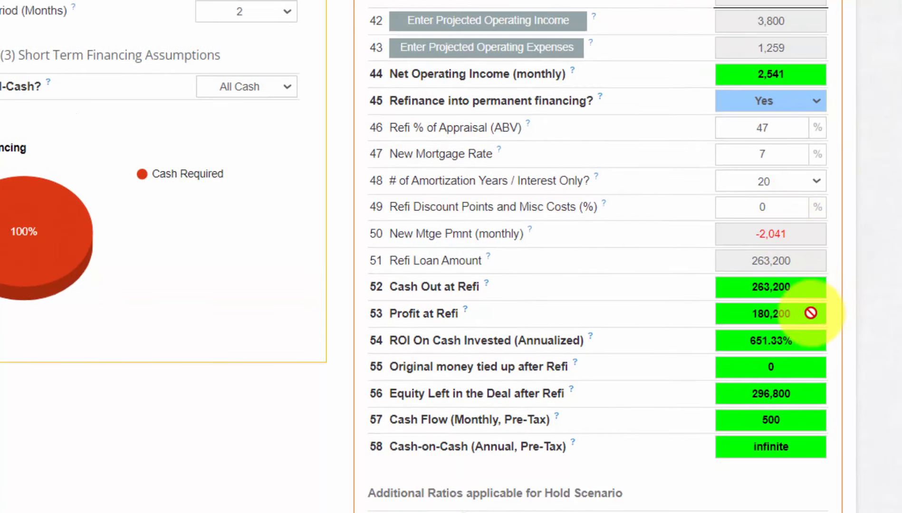
drag(799, 257, 717, 266)
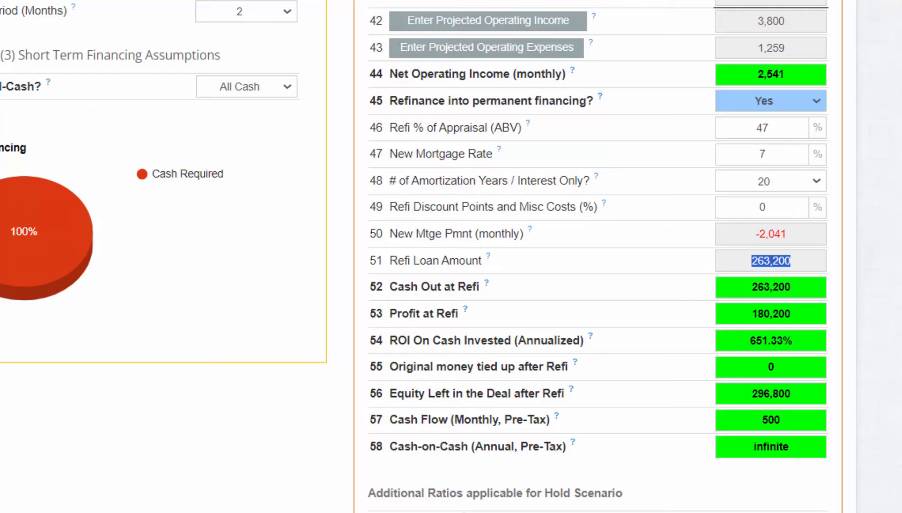
scroll(452, 256, up, 1)
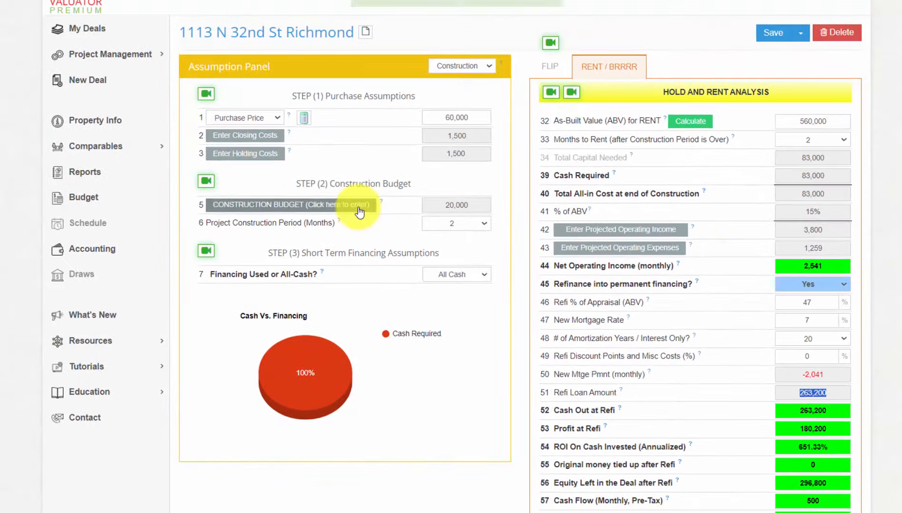
click(100, 61)
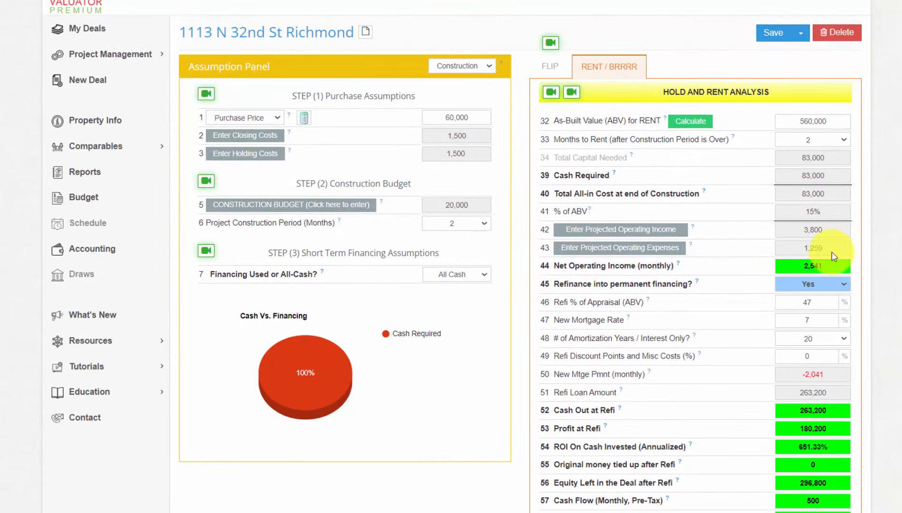
Step: Enter 100 monthly for repairs and maintenance and for reserves in the operating expenses breakdown
click(663, 248)
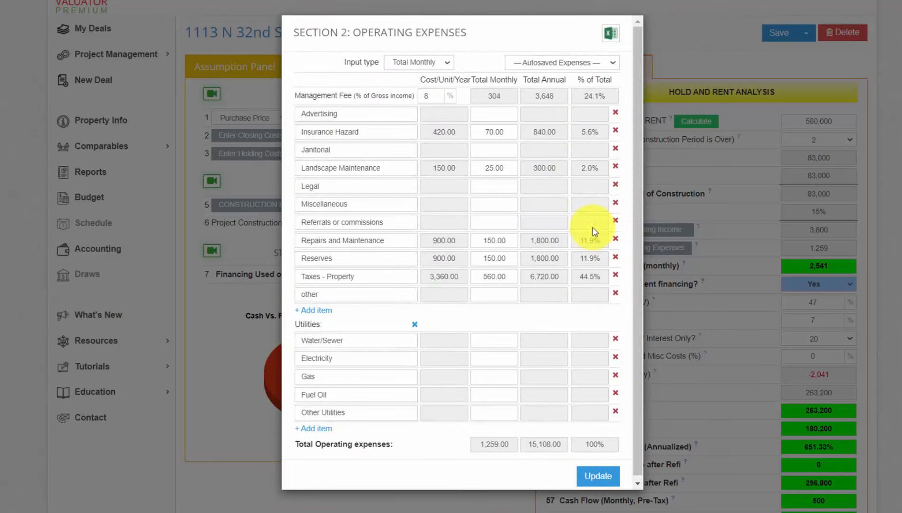
mouse_move(478, 244)
mouse_down()
mouse_move(501, 257)
mouse_move(460, 246)
mouse_up()
text(100100)
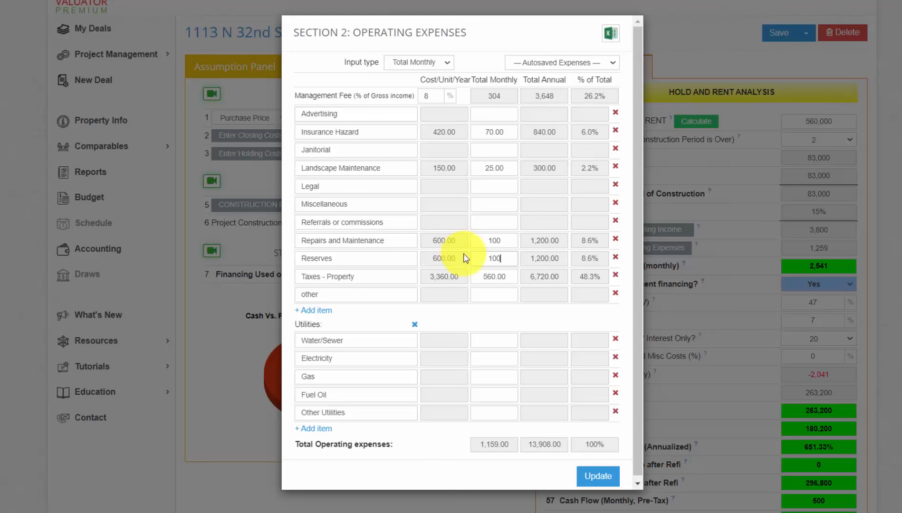
Step: Apply the expense changes, then change the refi percentage of appraisal to 48.5 and check cash out at refi
click(598, 476)
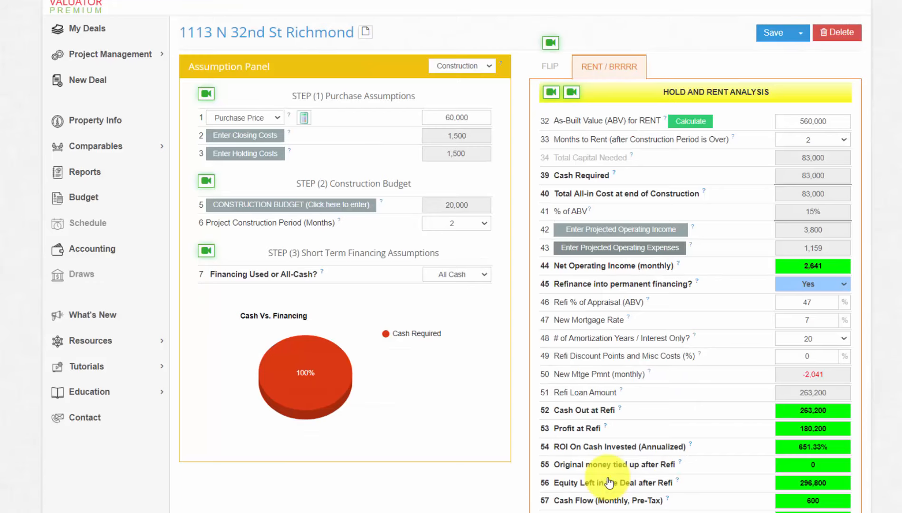
scroll(609, 482, down, 2)
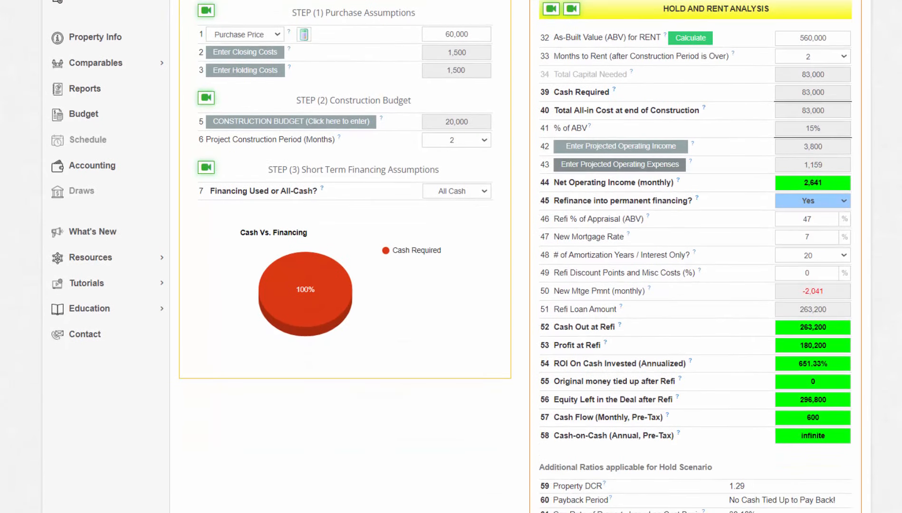
double_click(796, 219)
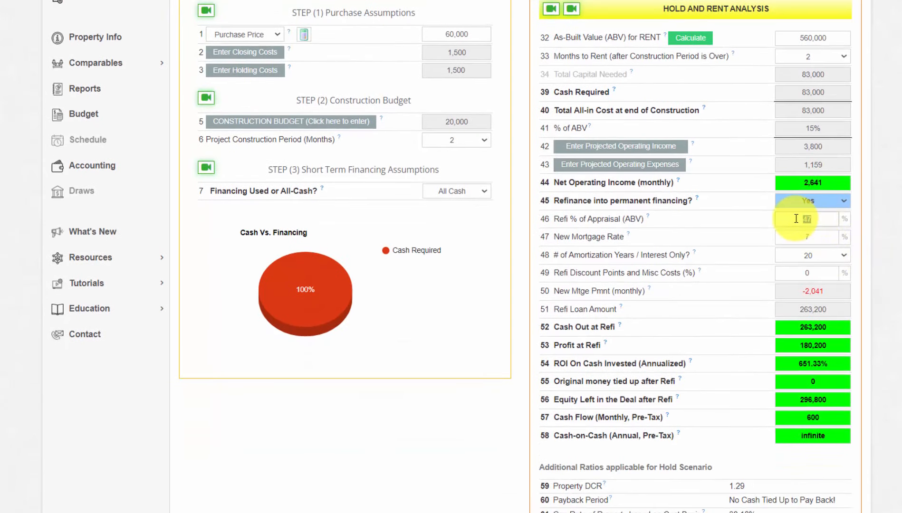
key(BackSpace)
text(48)
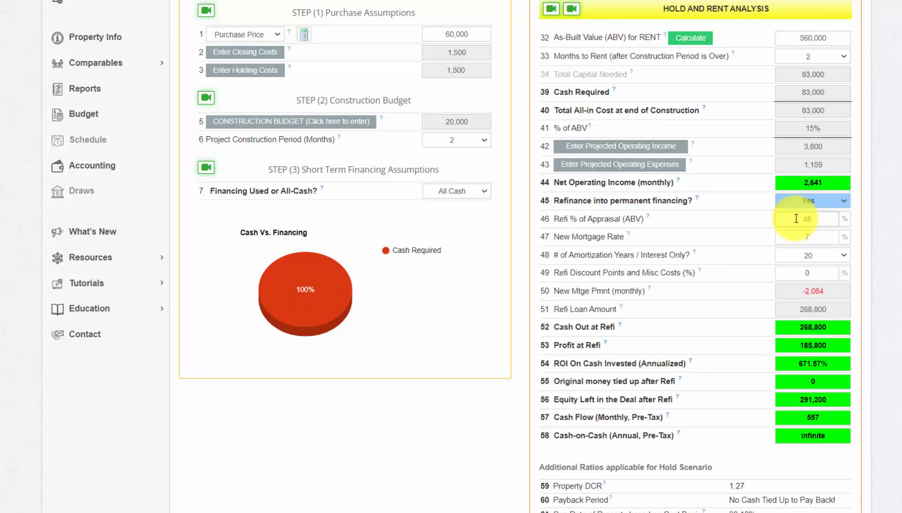
key(BackSpace)
text(9)
key(BackSpace)
text(8.5)
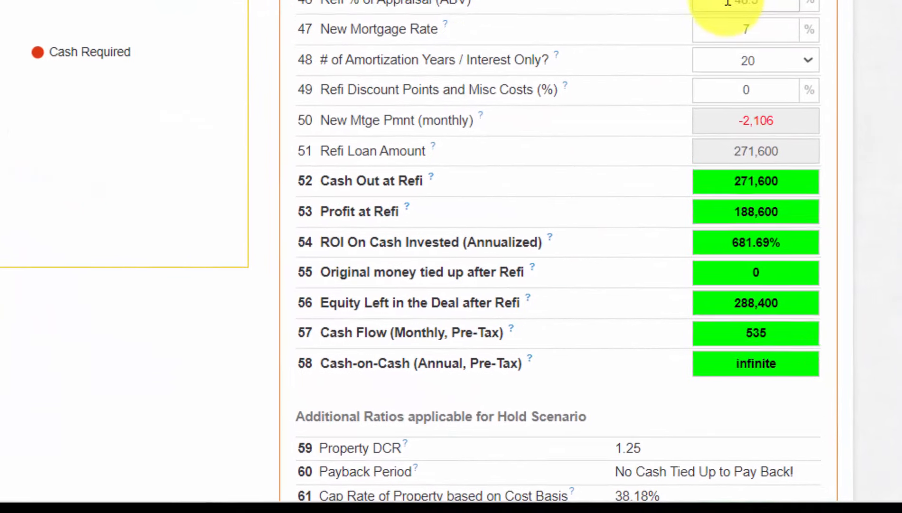
drag(793, 182, 706, 191)
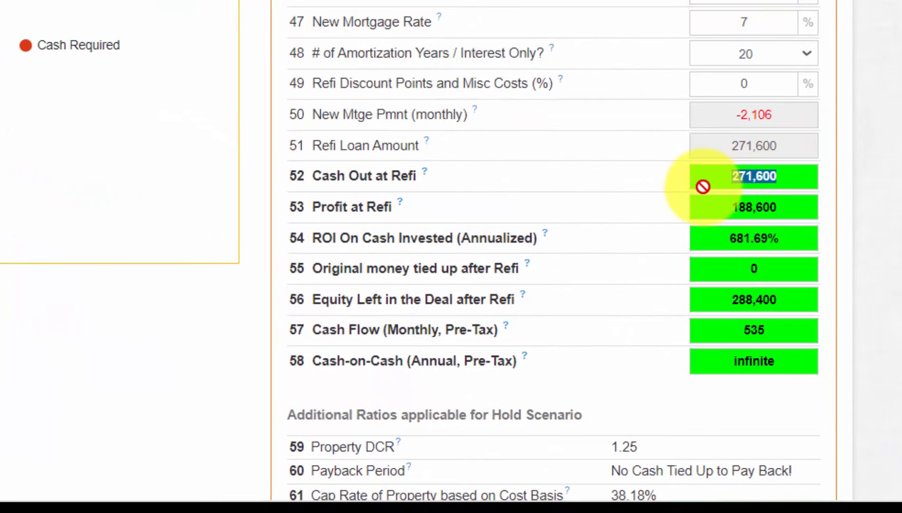
click(858, 176)
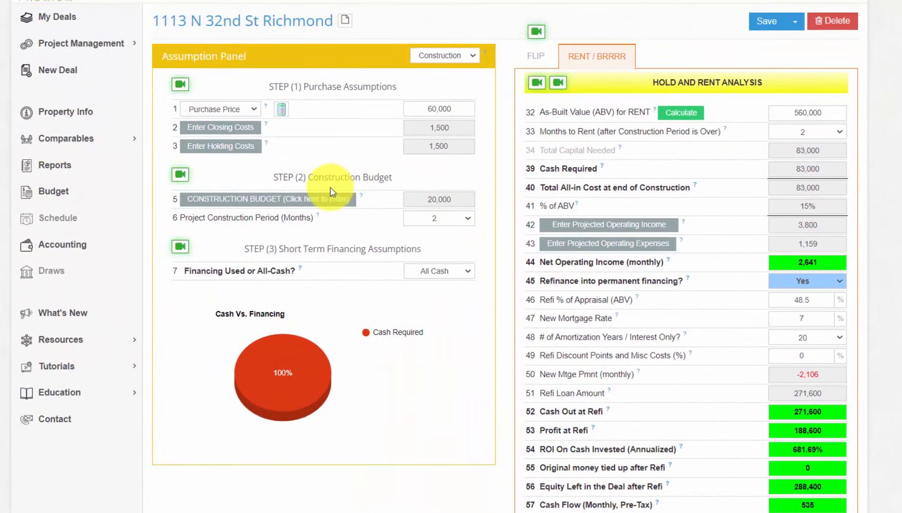
Step: Set the construction budget lump sum to 324,000
click(313, 204)
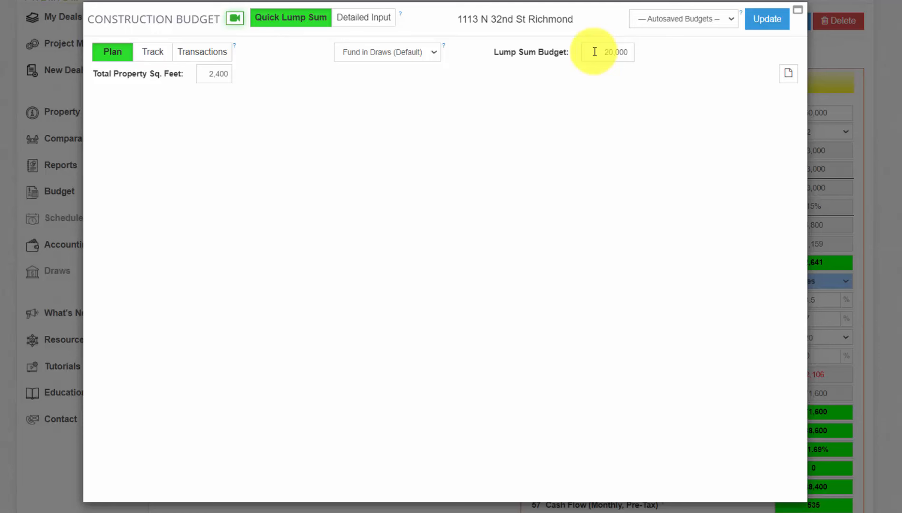
drag(601, 52, 634, 54)
text(324)
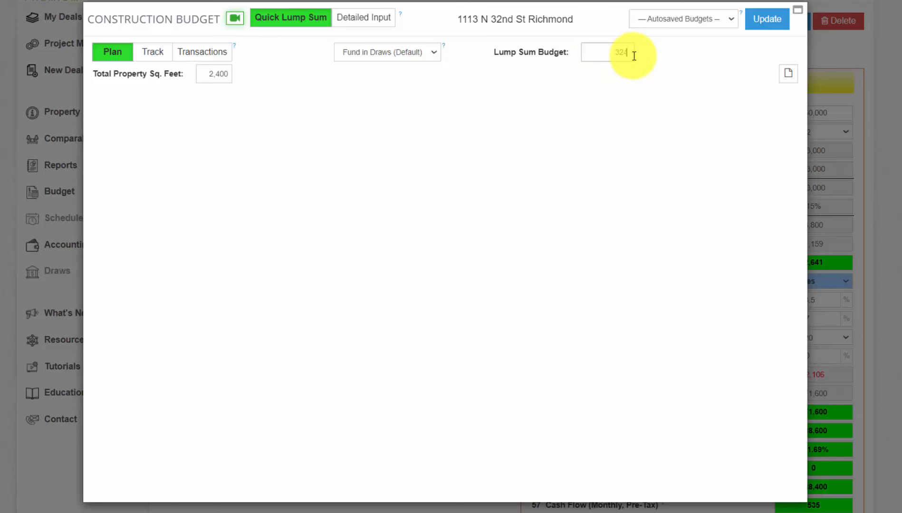
text(,000)
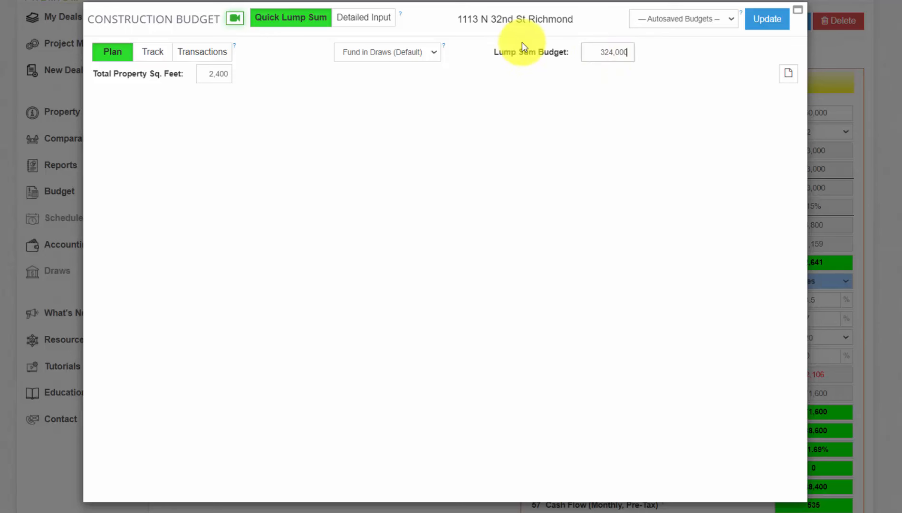
Step: Switch to a detailed itemized budget and load the Duplex New Construction 2024 template
click(364, 19)
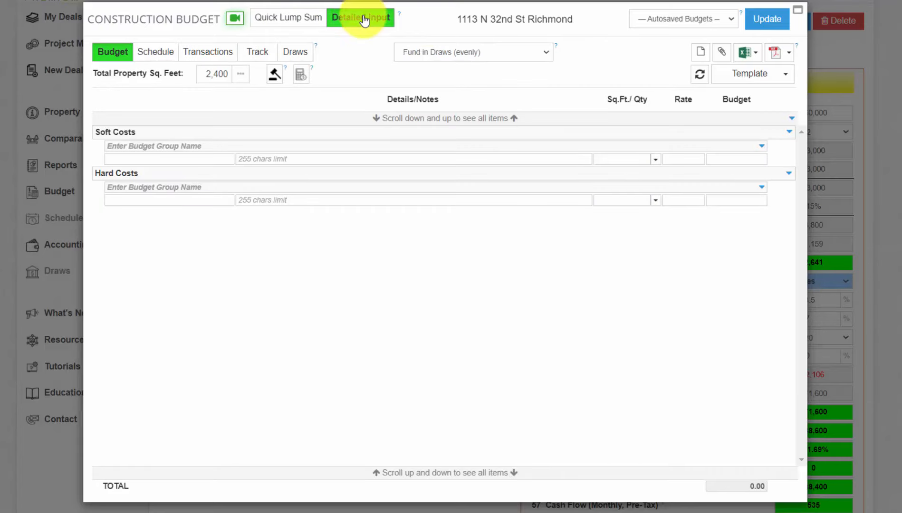
click(156, 155)
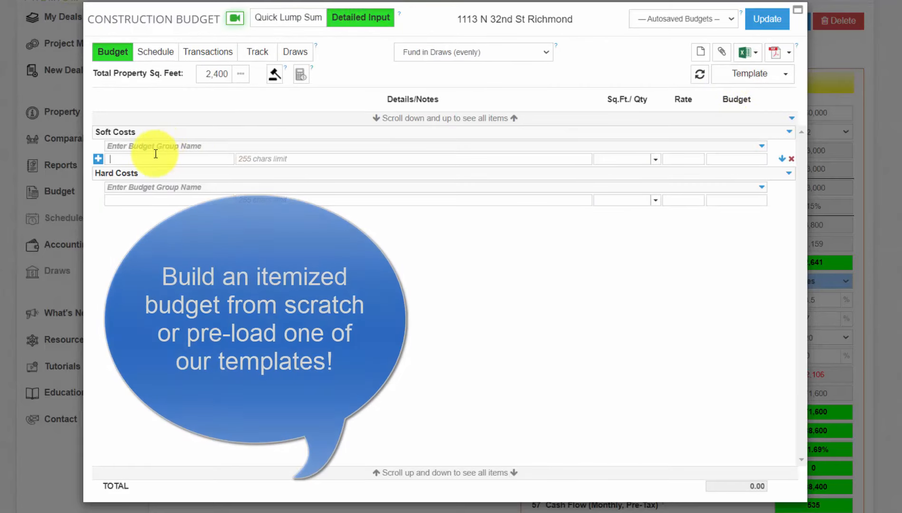
click(780, 84)
click(740, 132)
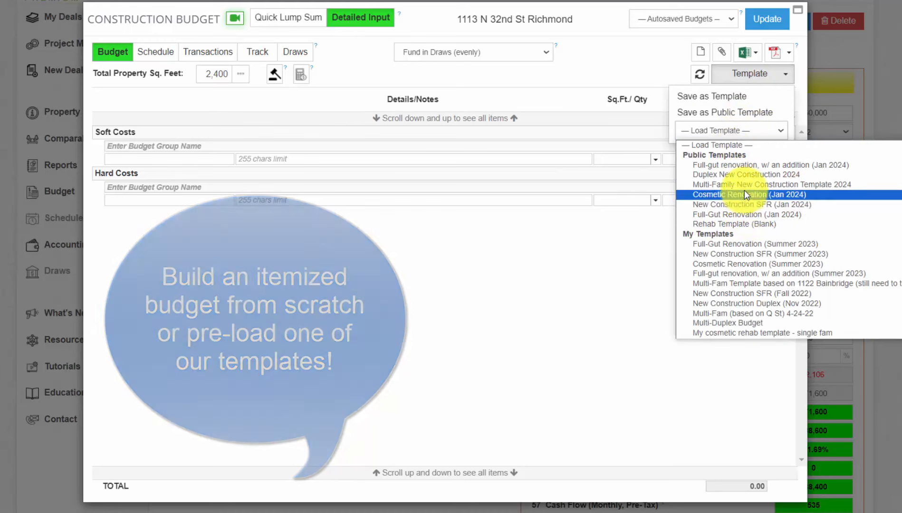
click(745, 175)
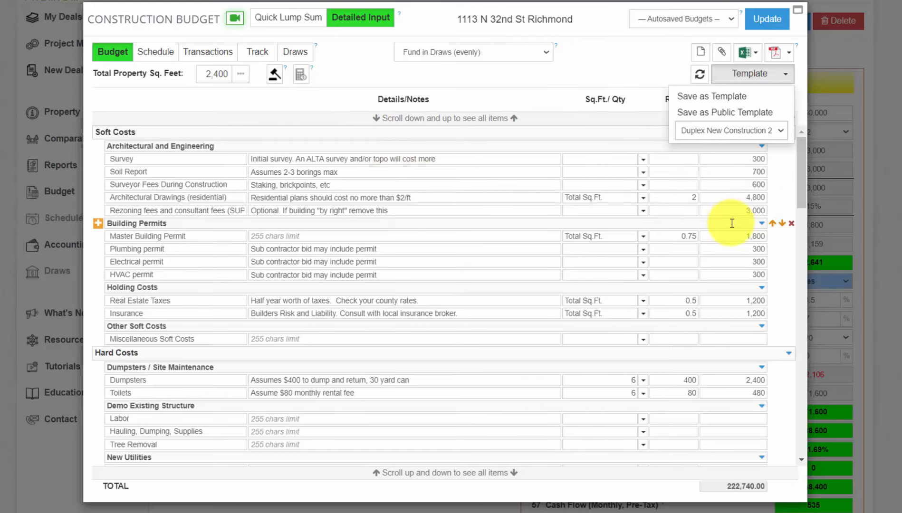
drag(801, 188, 805, 125)
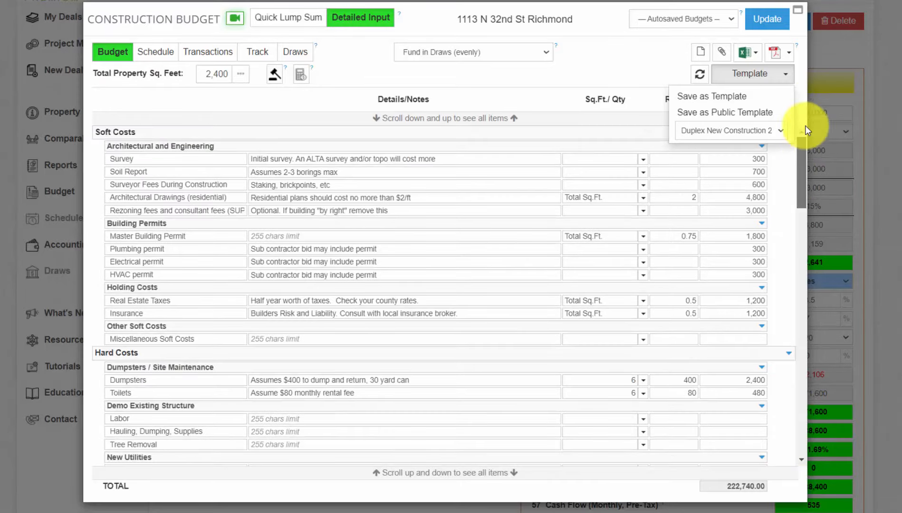
click(240, 74)
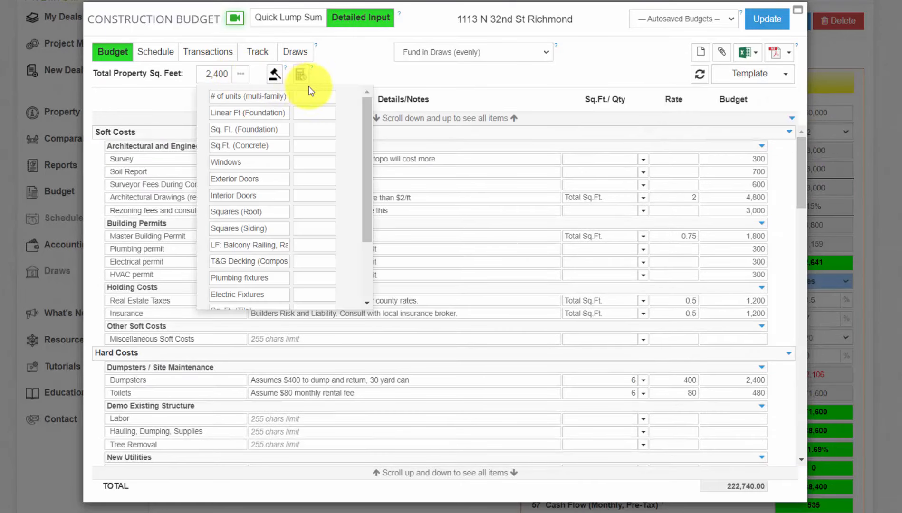
Step: Enter 2 units, 160 linear ft, 1,200 sq ft foundation, 24 windows, 4 exterior and 30 interior doors, 20 roof squares
text(2)
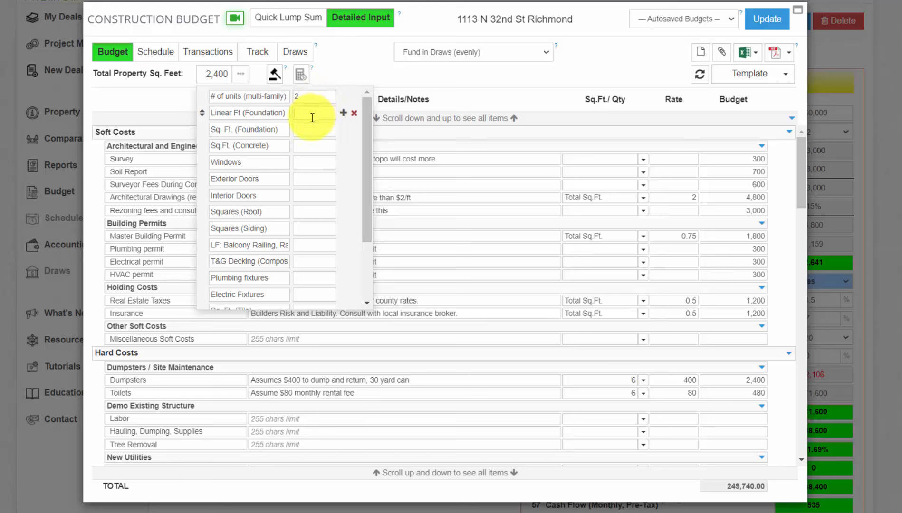
text(160)
click(313, 128)
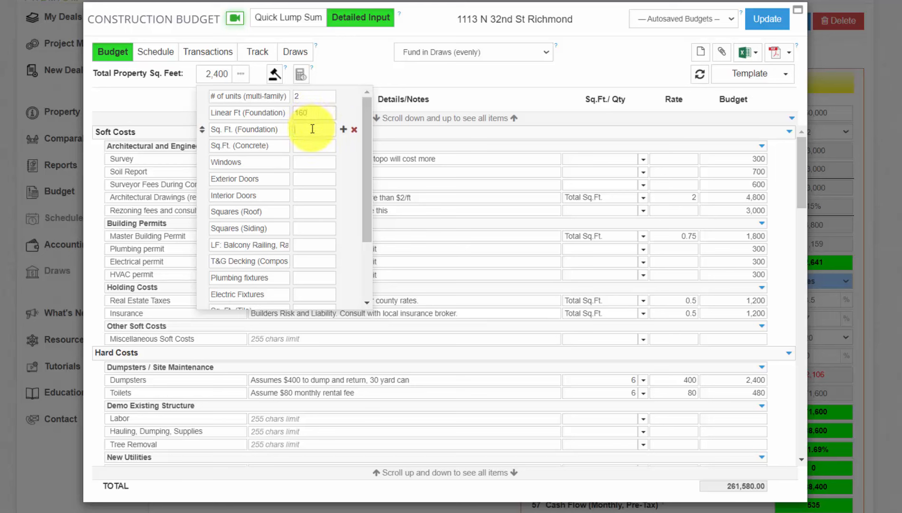
text(1,200)
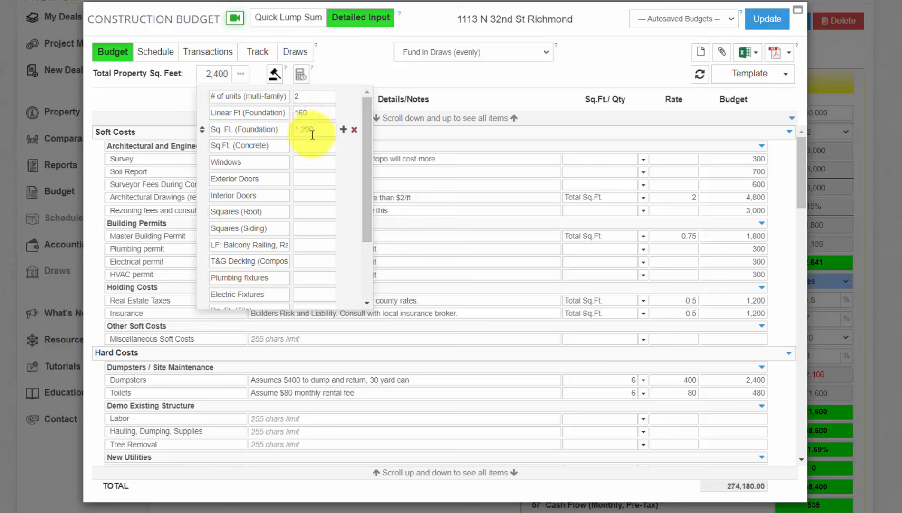
click(313, 144)
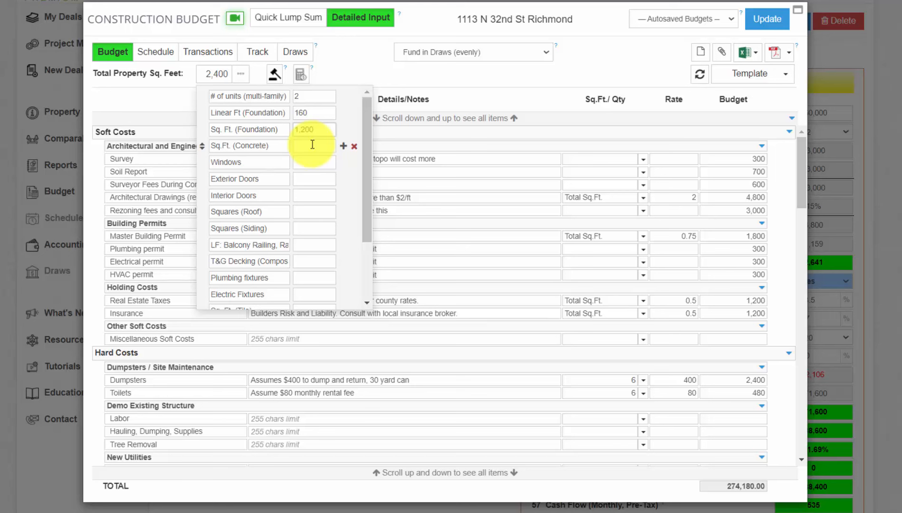
click(309, 162)
text(24)
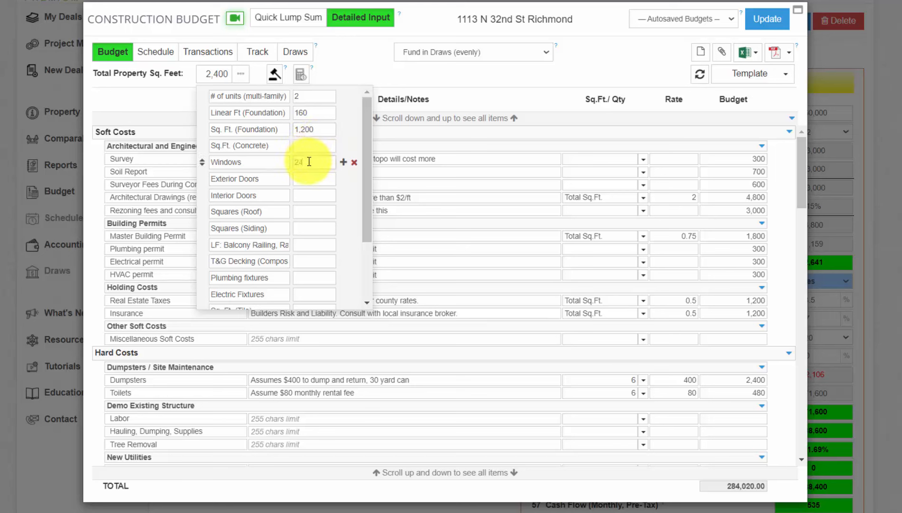
click(305, 179)
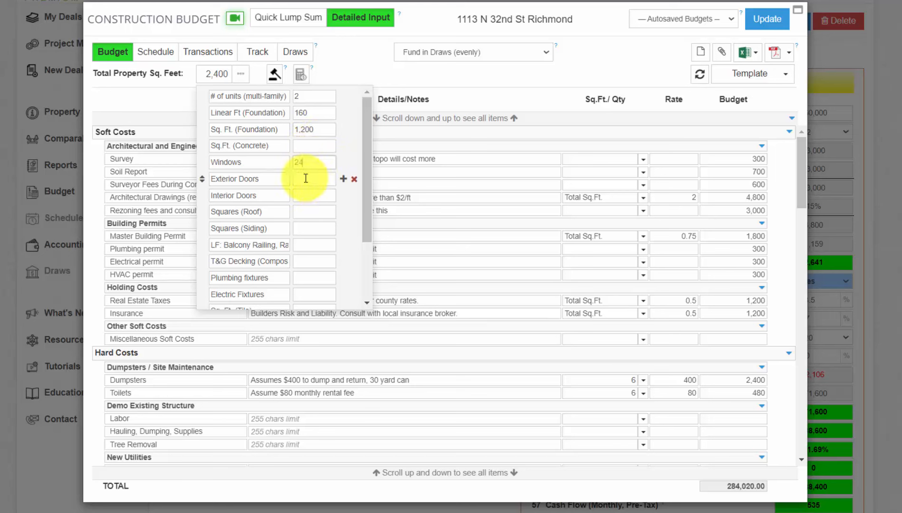
text(43)
key(BackSpace)
drag(721, 487, 767, 482)
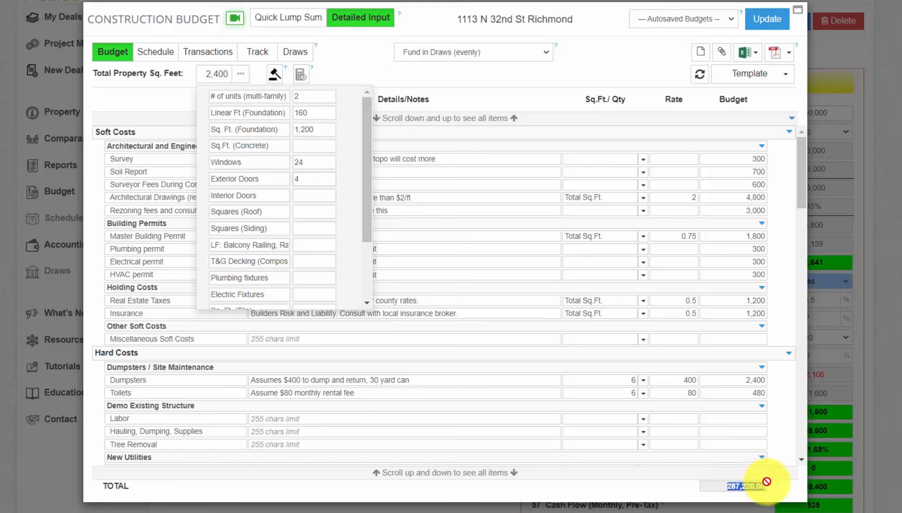
click(305, 196)
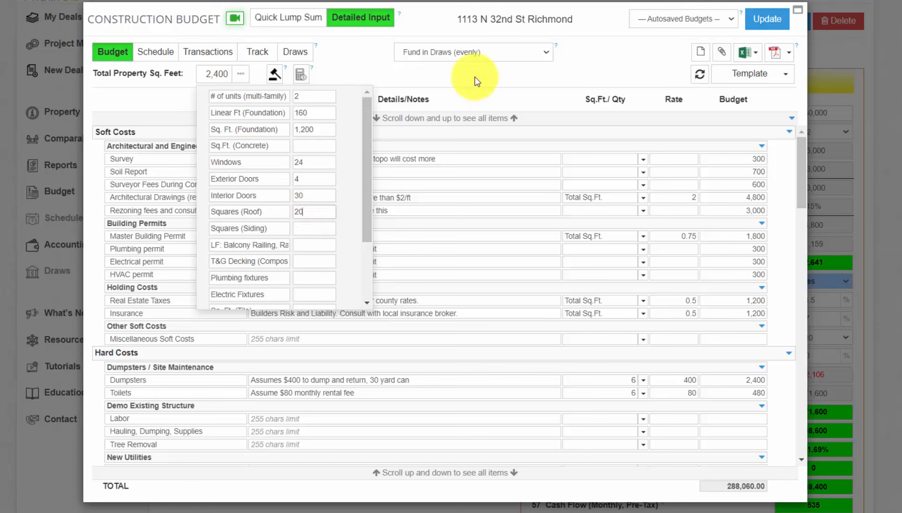
click(502, 85)
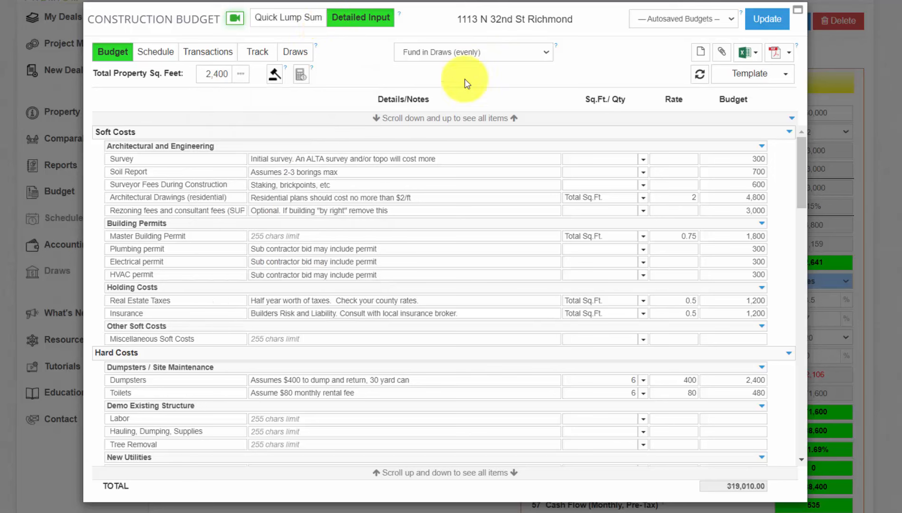
Step: Switch back to the 324,000 lump sum budget and apply it to the deal
click(296, 20)
drag(599, 53, 629, 54)
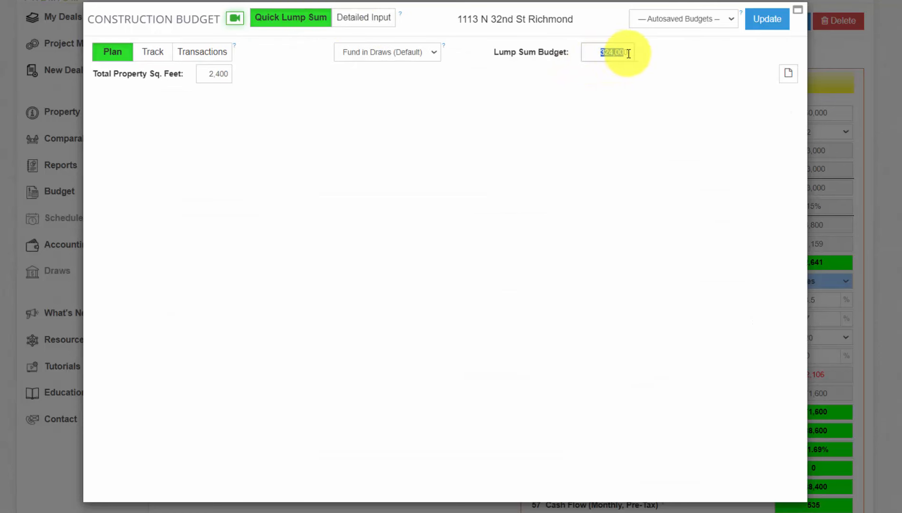
click(767, 20)
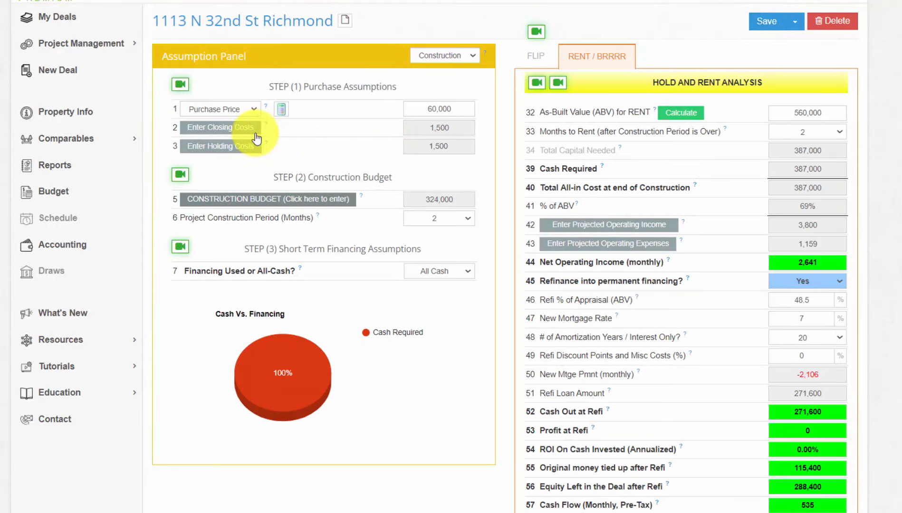
Step: Clear the 1,500 total holding costs during rehab to 0
click(235, 147)
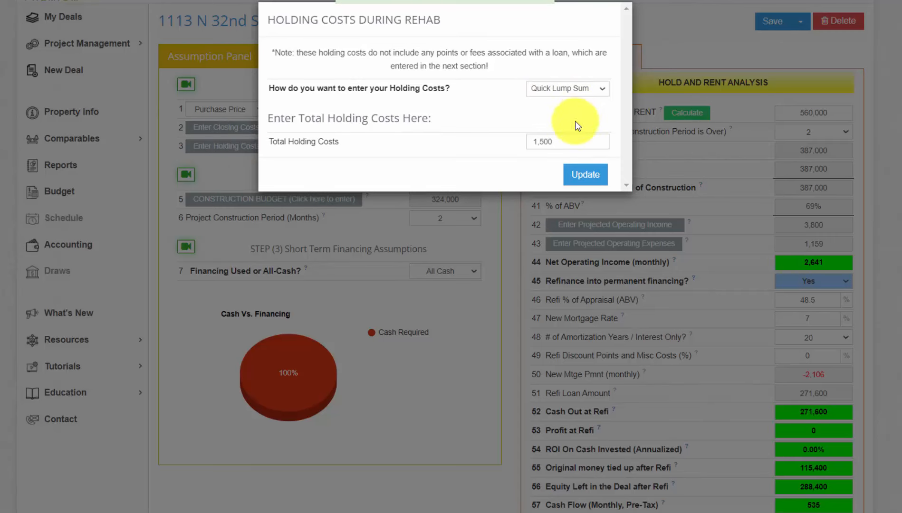
drag(566, 143, 494, 142)
key(BackSpace)
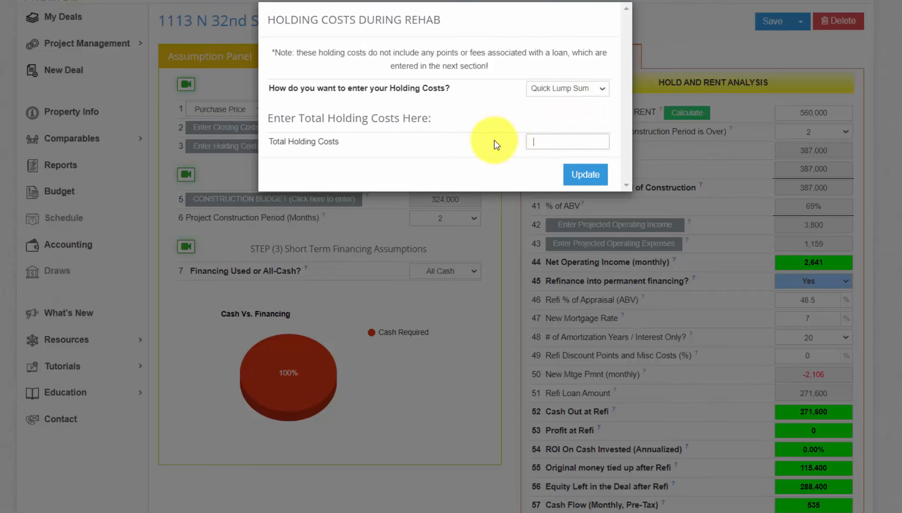
click(587, 174)
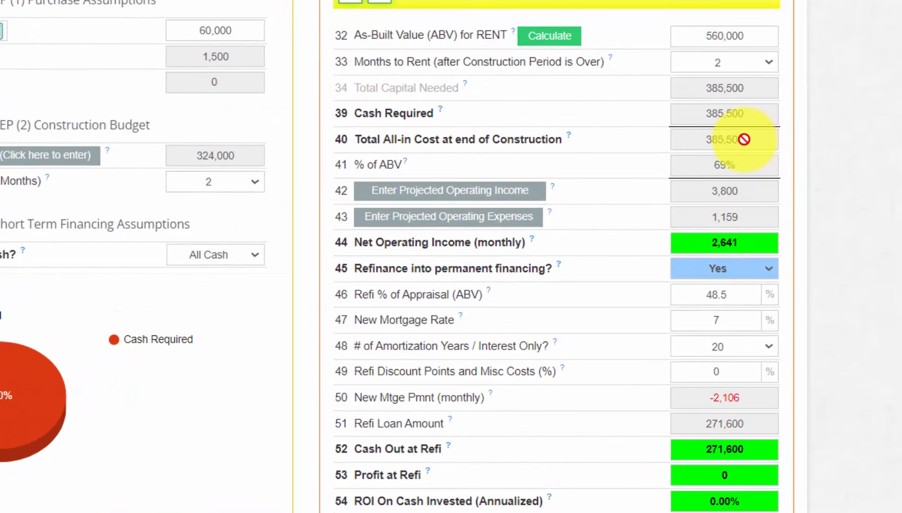
drag(741, 138, 688, 145)
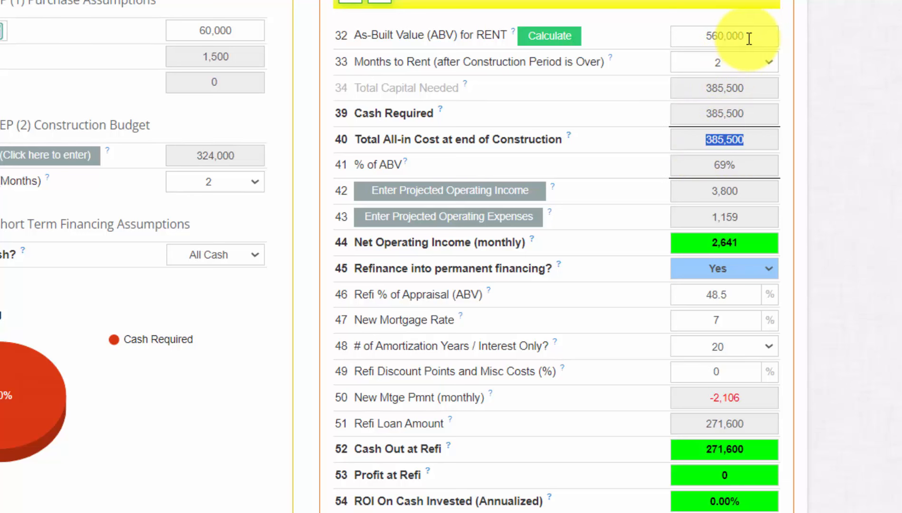
drag(750, 39, 680, 51)
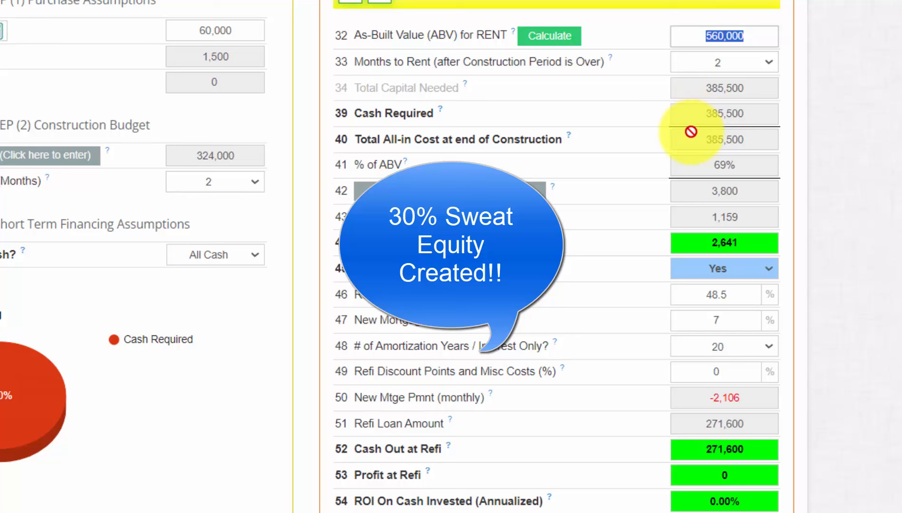
drag(747, 164, 687, 162)
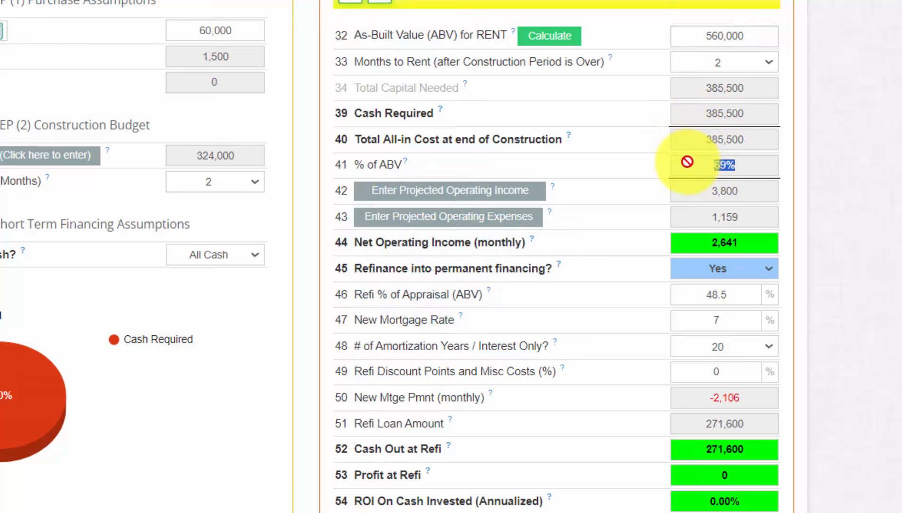
click(753, 36)
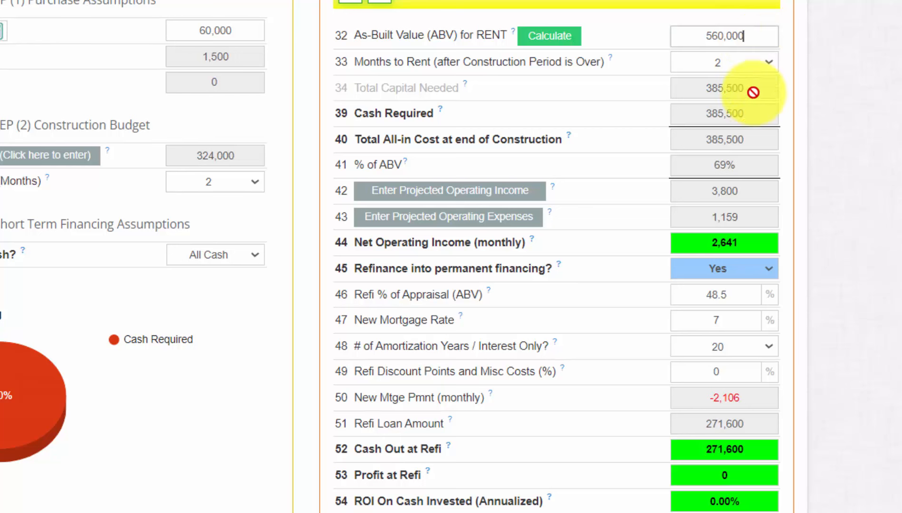
drag(747, 164, 703, 164)
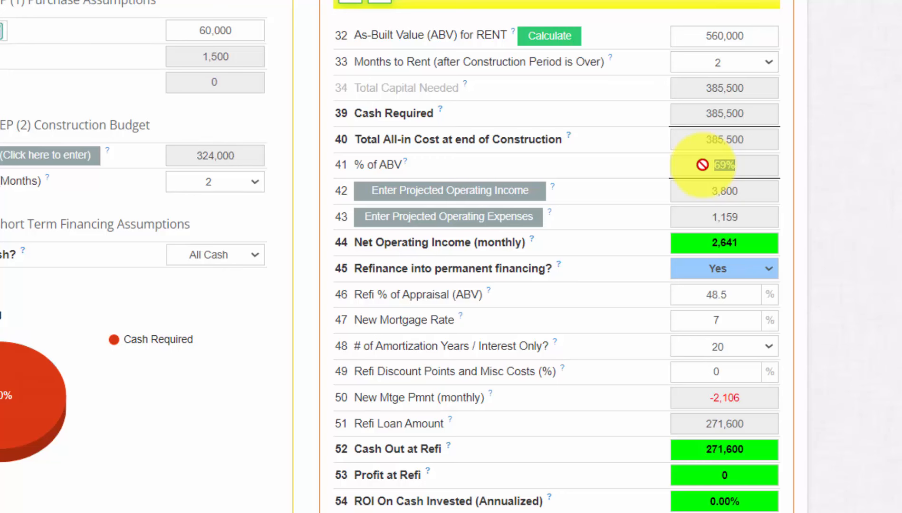
scroll(703, 165, down, 3)
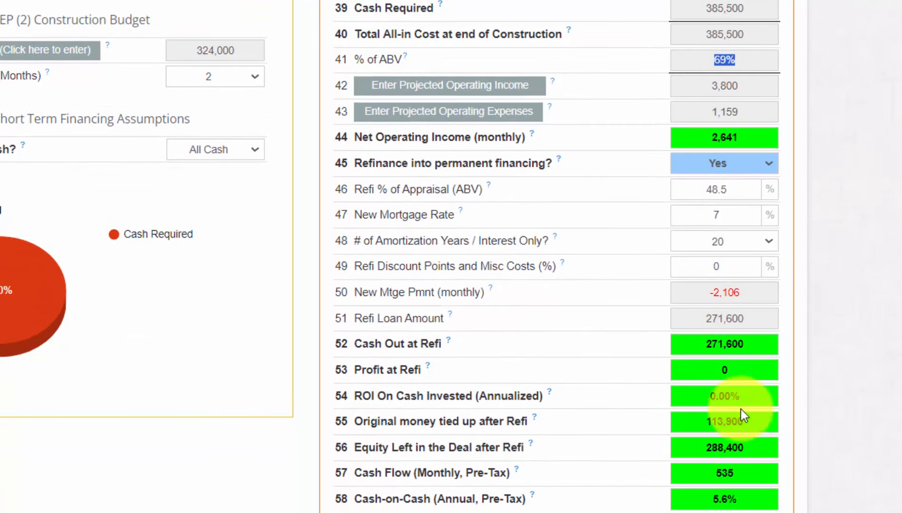
drag(756, 426, 688, 426)
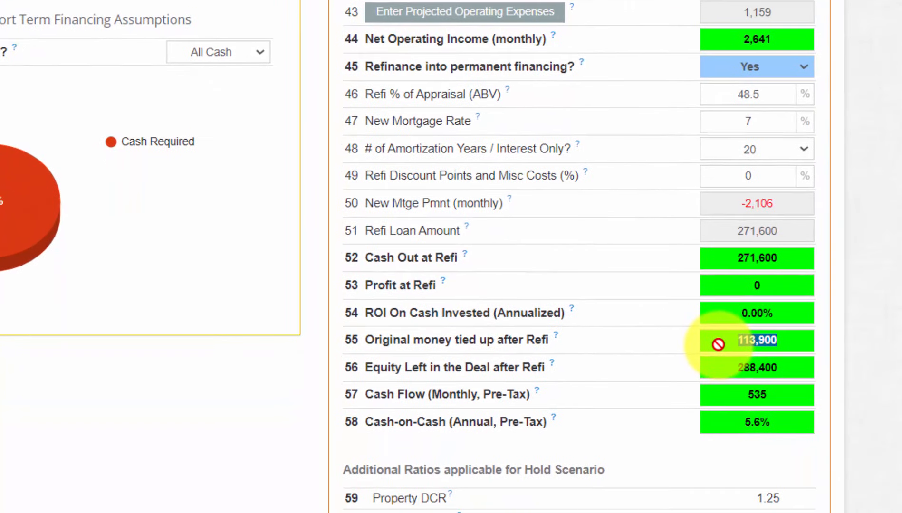
scroll(571, 257, down, 2)
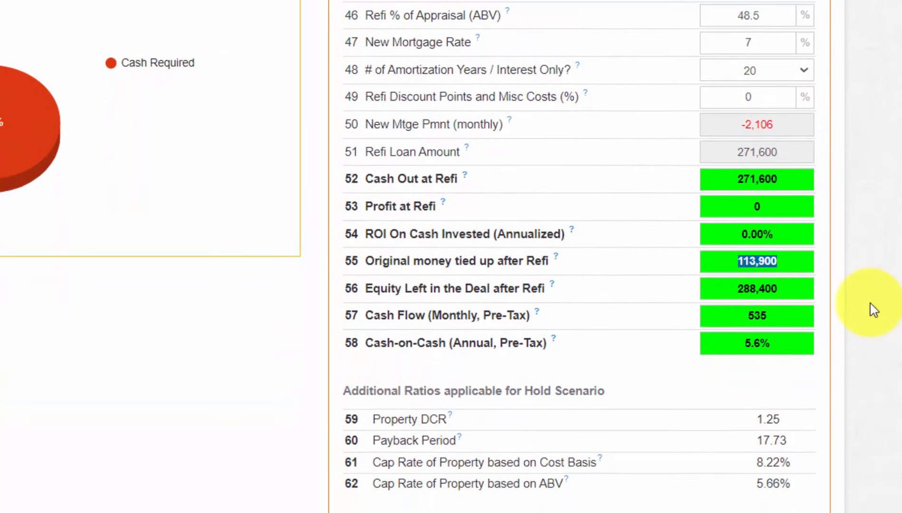
click(779, 316)
drag(778, 317, 745, 322)
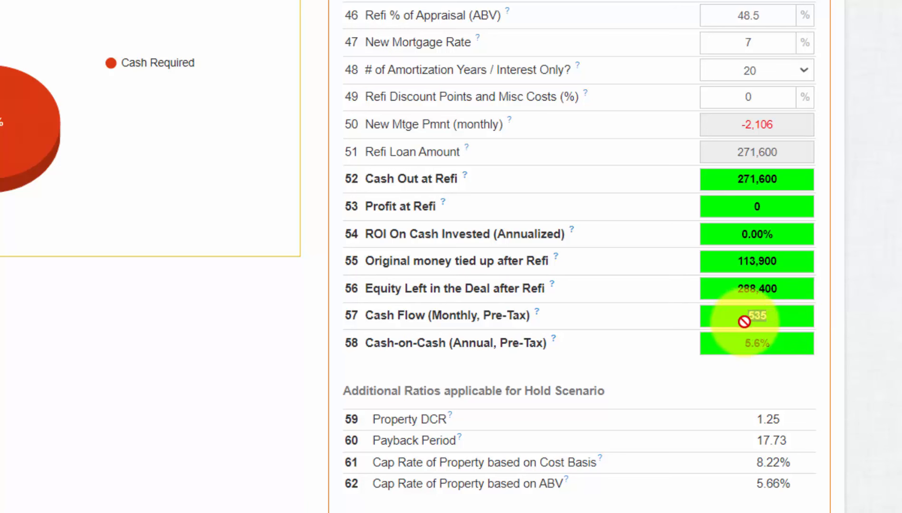
drag(784, 350, 732, 348)
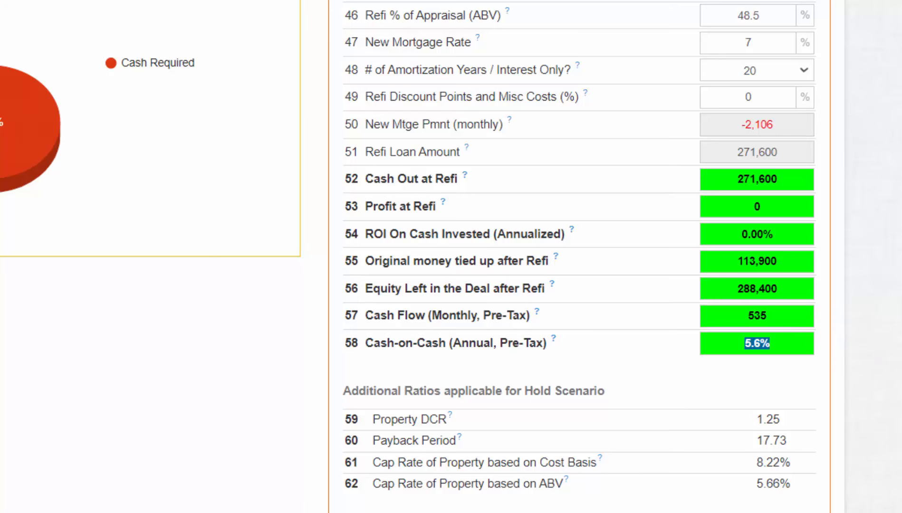
scroll(580, 256, up, 2)
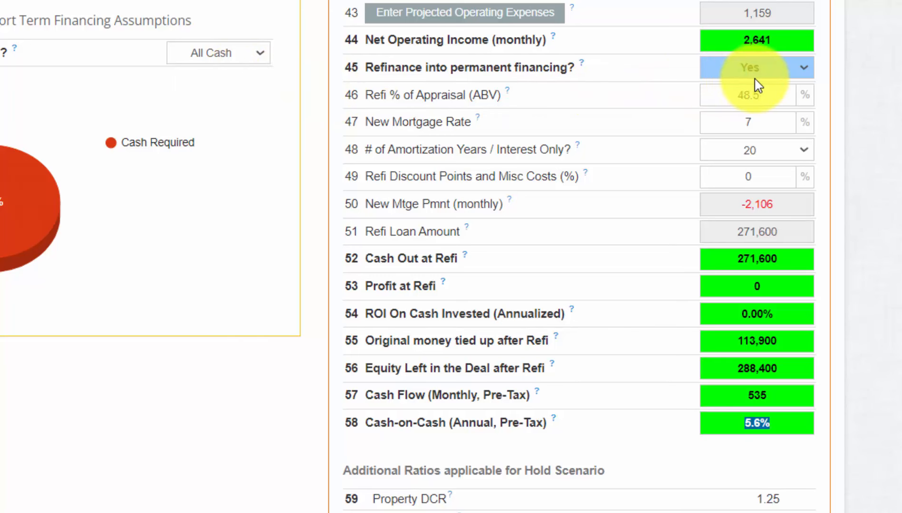
scroll(580, 256, down, 2)
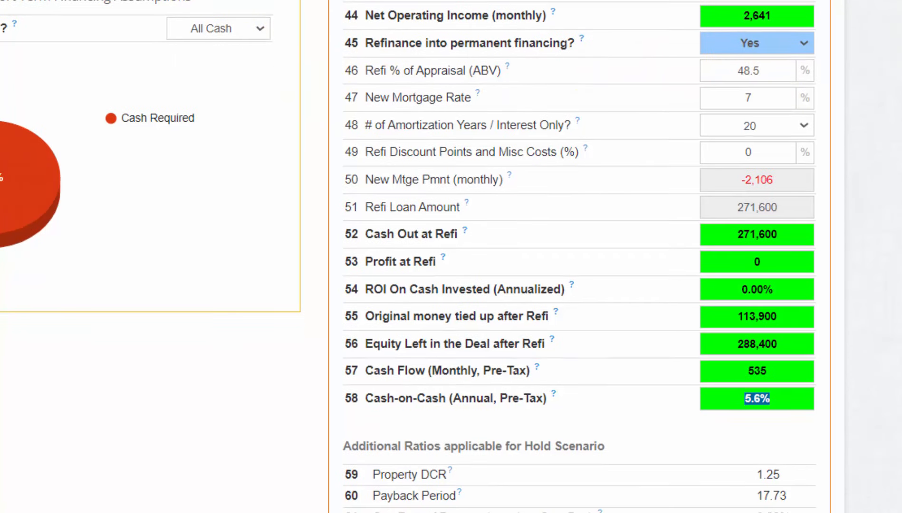
click(839, 288)
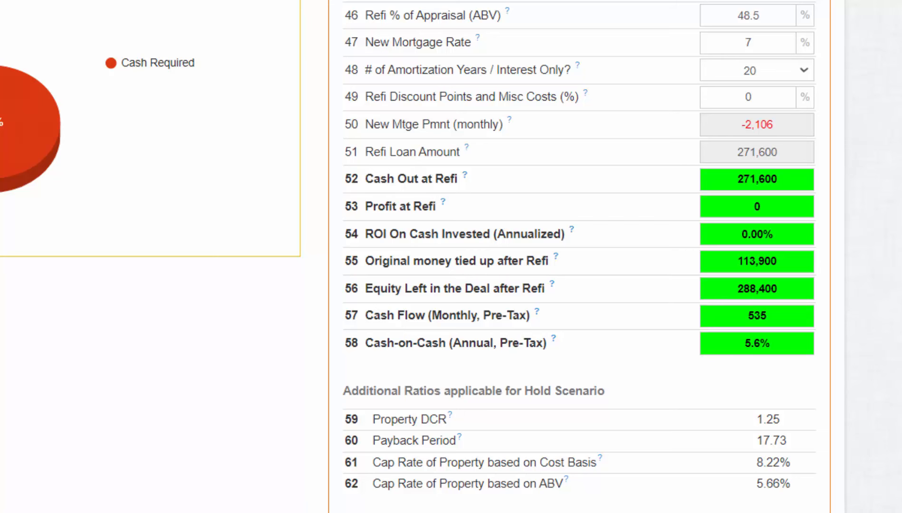
scroll(580, 257, up, 5)
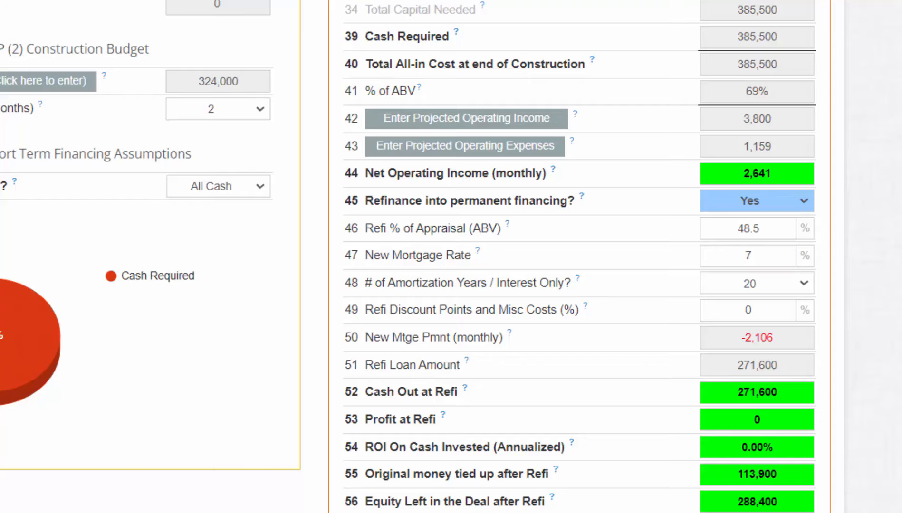
drag(303, 5, 262, 6)
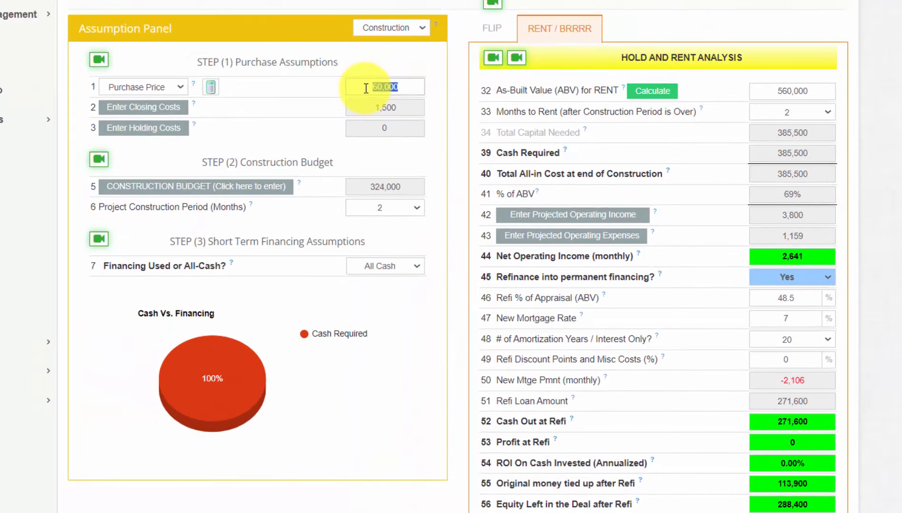
scroll(873, 98, down, 3)
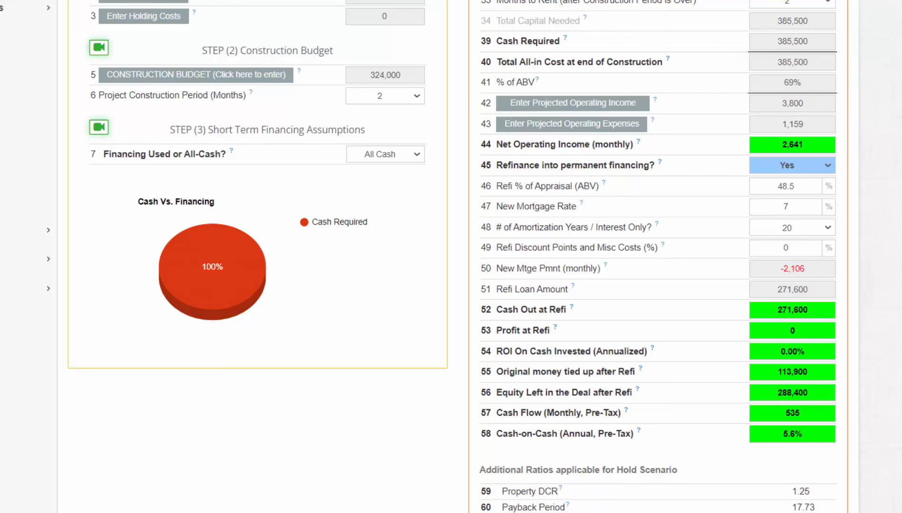
click(637, 105)
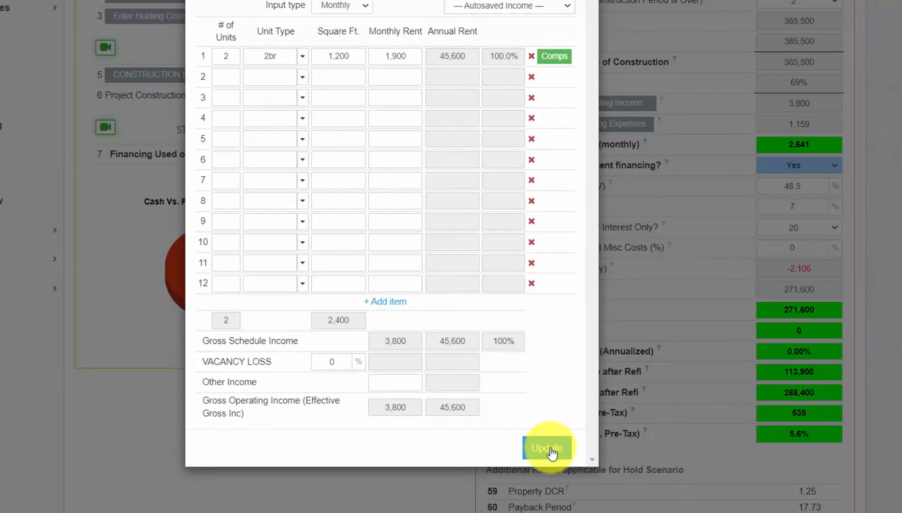
click(554, 56)
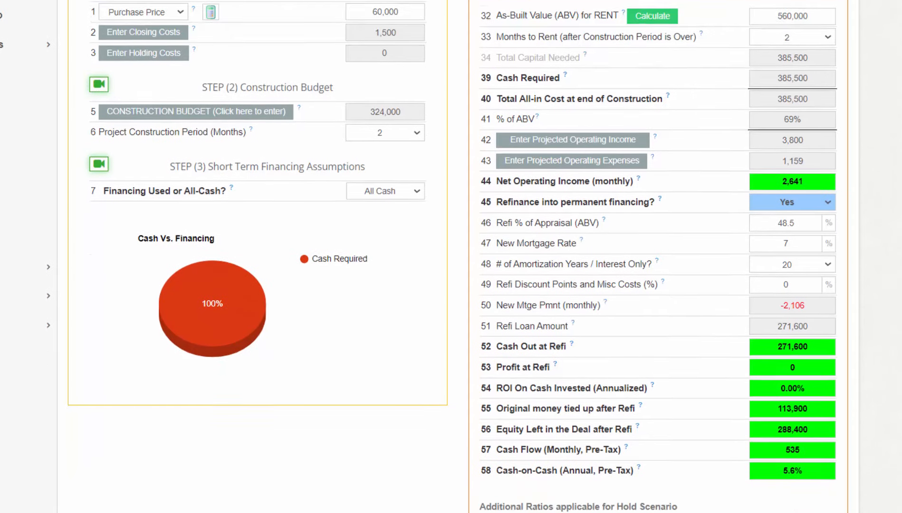
scroll(898, 262, down, 2)
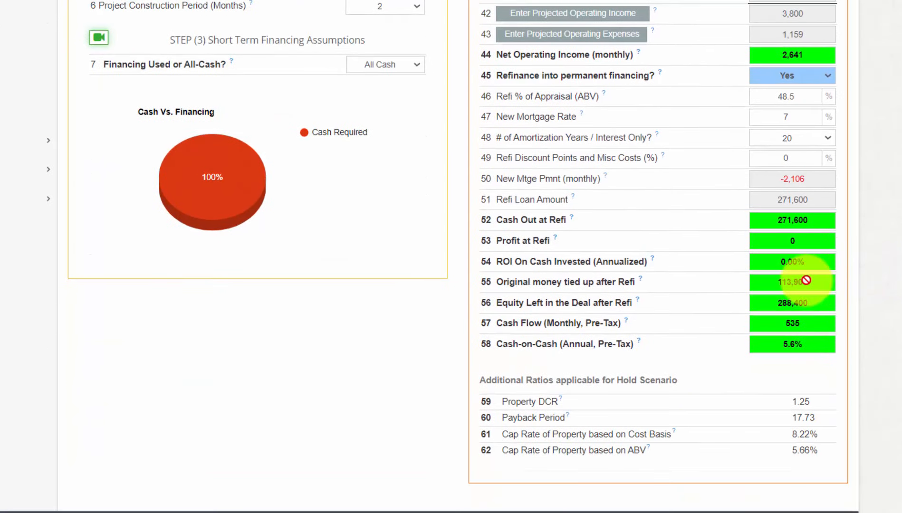
drag(808, 282, 773, 284)
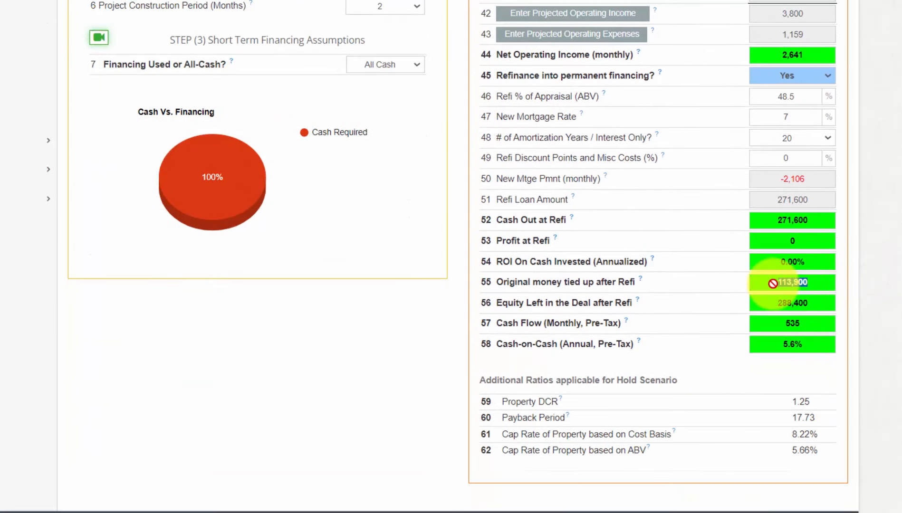
click(809, 341)
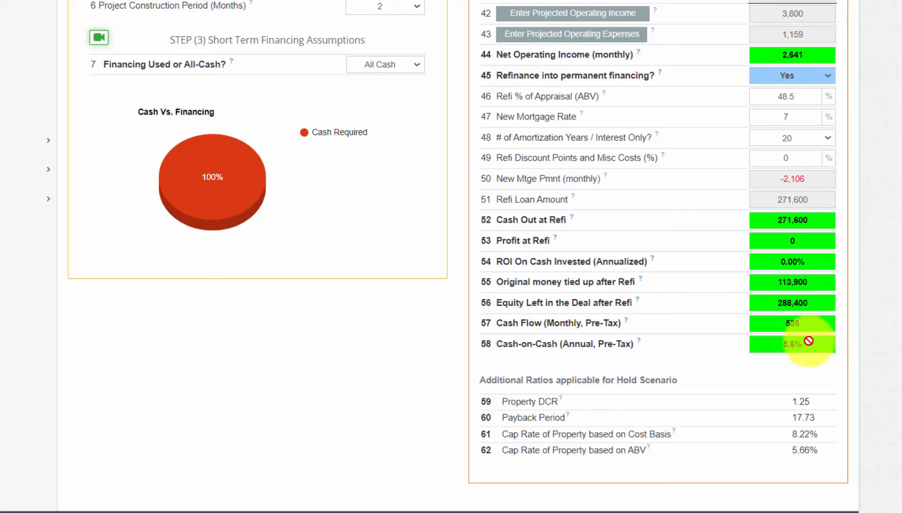
drag(809, 325, 774, 322)
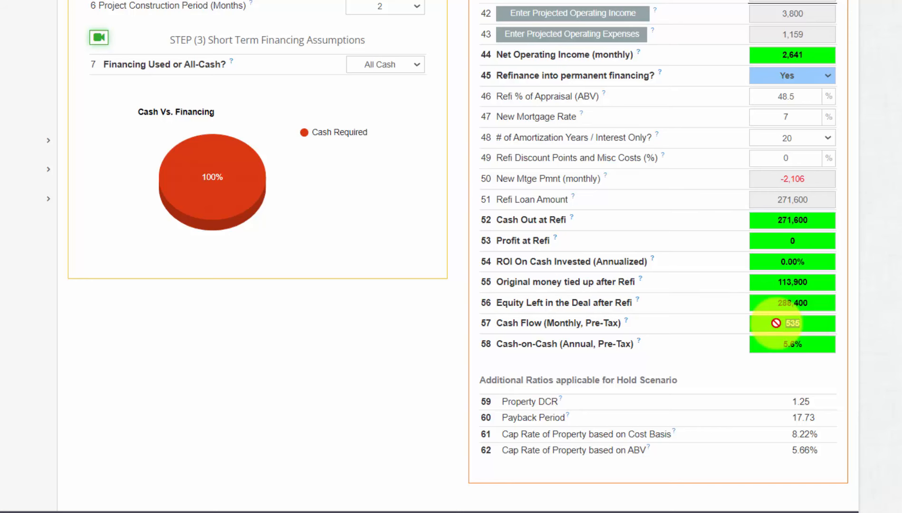
drag(812, 350, 779, 349)
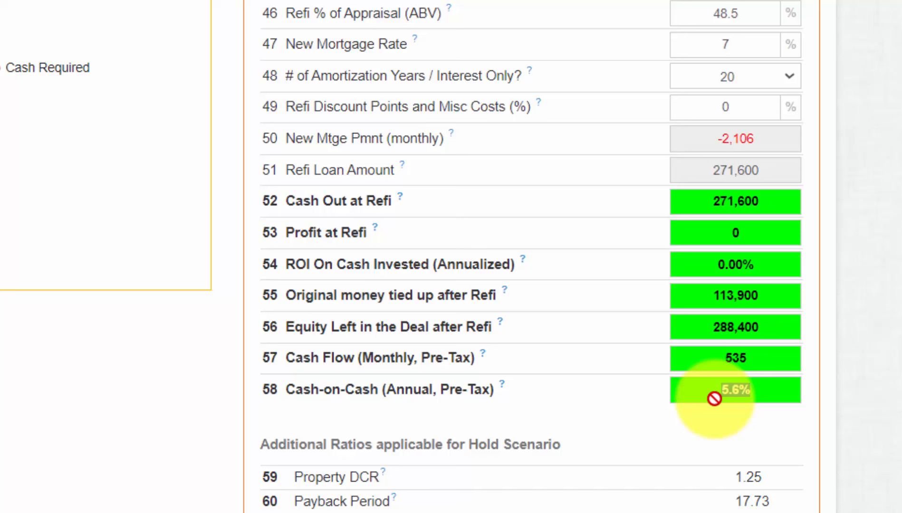
mouse_move(715, 398)
mouse_down()
mouse_move(767, 393)
mouse_move(704, 395)
mouse_up()
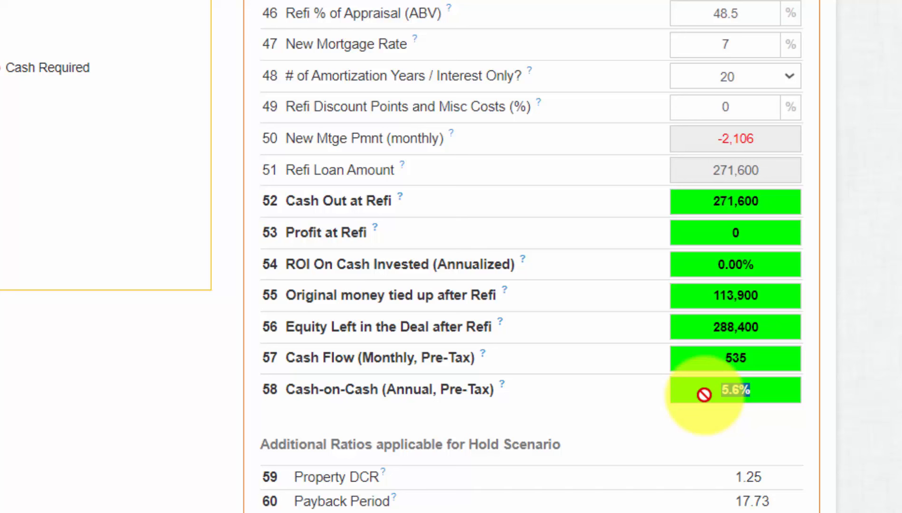
drag(704, 395, 880, 378)
drag(784, 392, 707, 401)
click(870, 396)
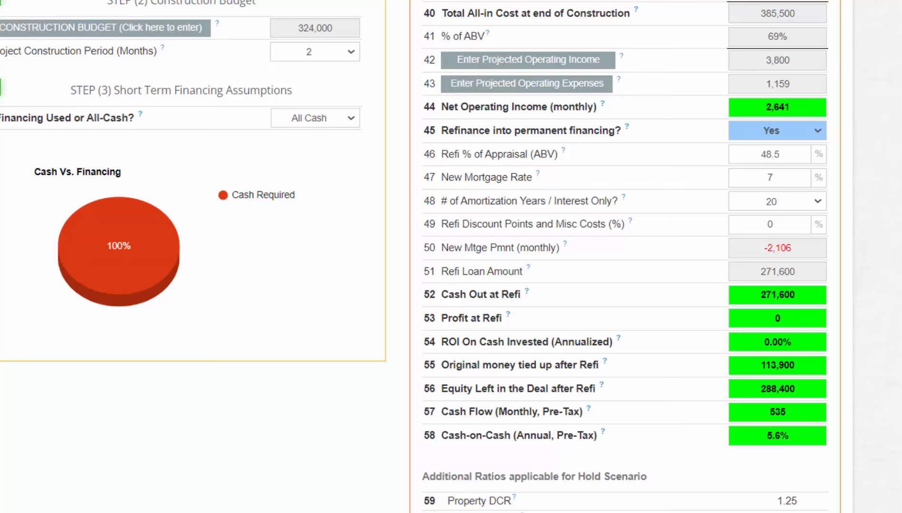
scroll(451, 257, up, 1)
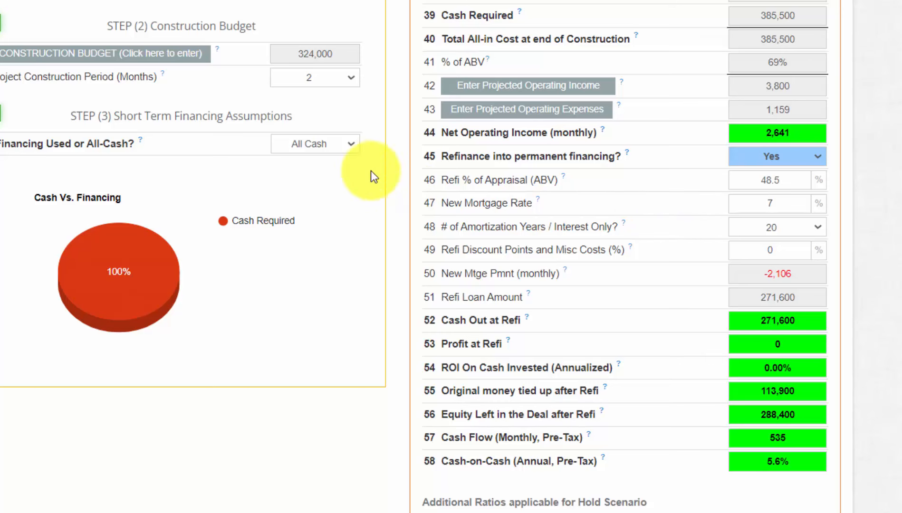
Step: Finance the short-term loan at 48.5% of ABV with 1 point and 8.5% interest
click(342, 144)
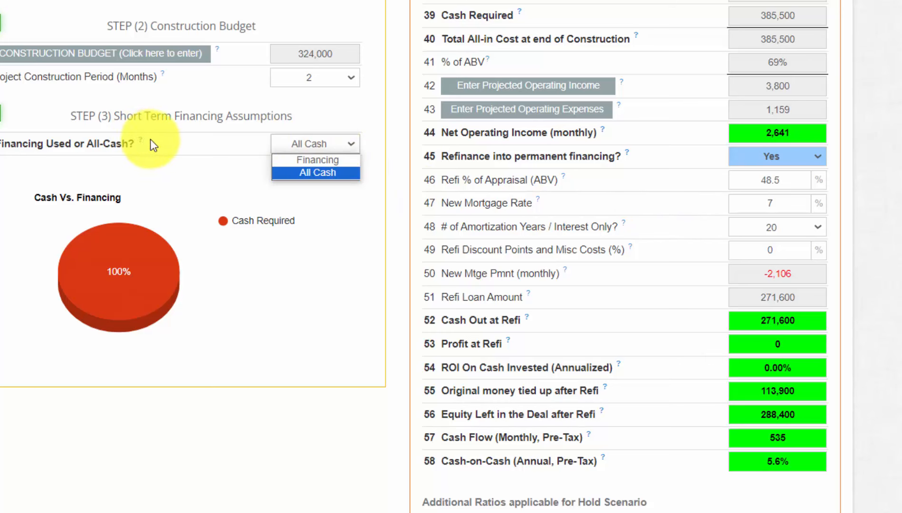
click(316, 161)
click(333, 192)
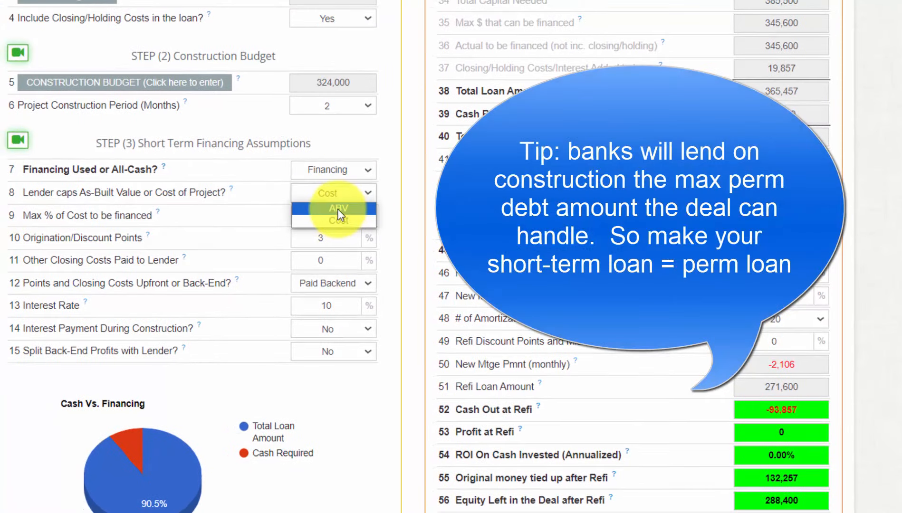
click(338, 209)
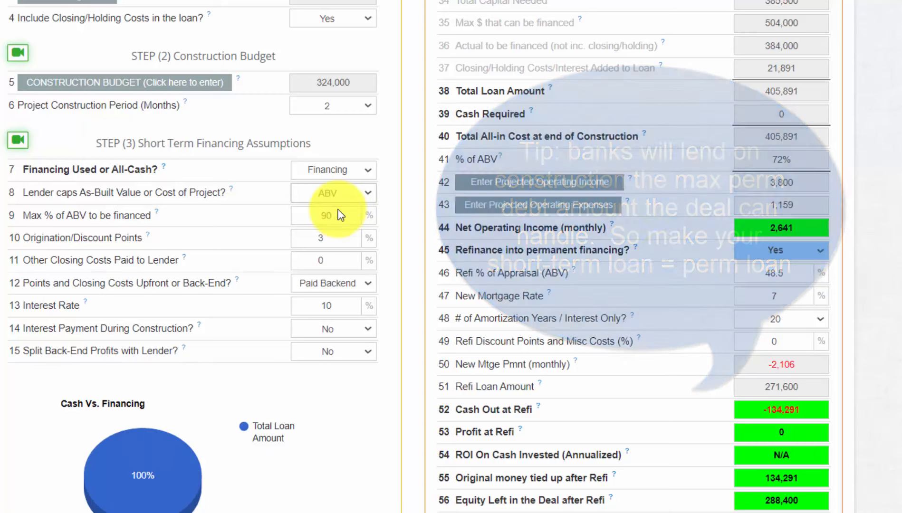
double_click(758, 276)
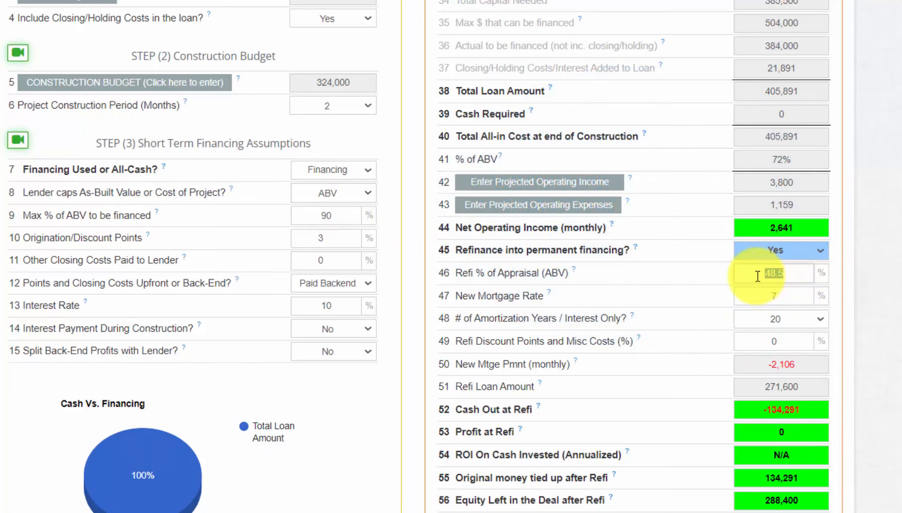
key(ctrl+c)
double_click(352, 219)
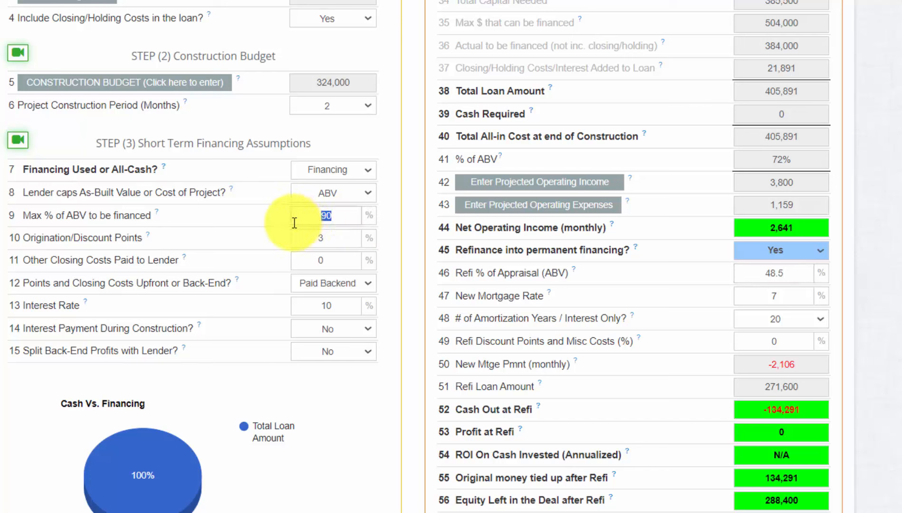
key(ctrl+v)
double_click(311, 239)
text(1)
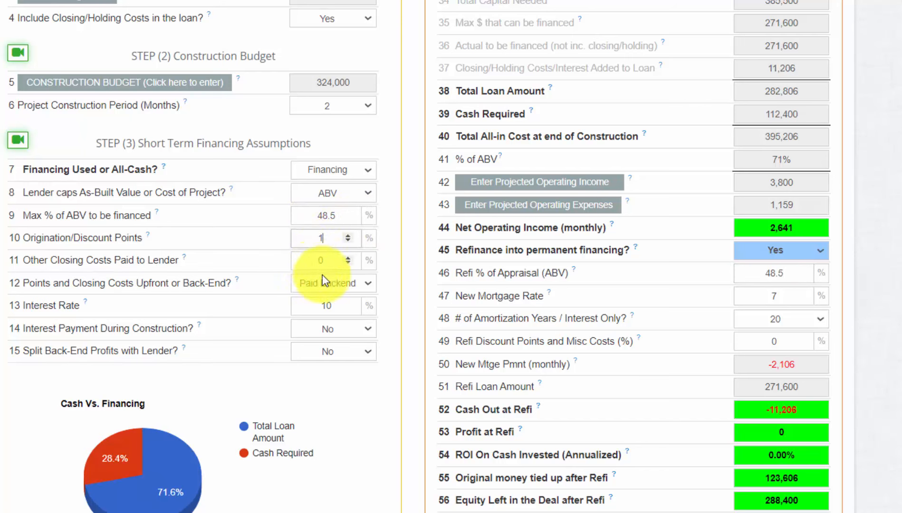
click(341, 300)
double_click(289, 306)
text(8.5)
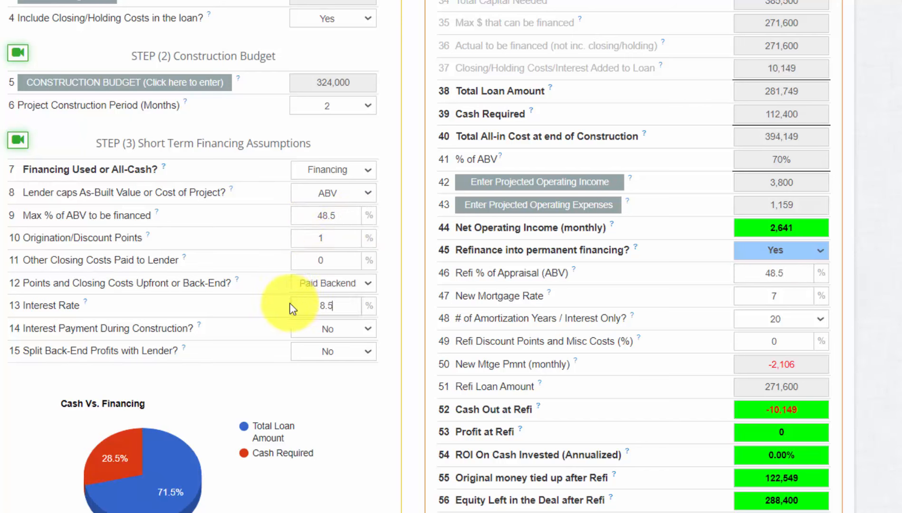
Step: Exclude closing and holding costs, pay interest during construction, and set a 6-month construction period
click(342, 106)
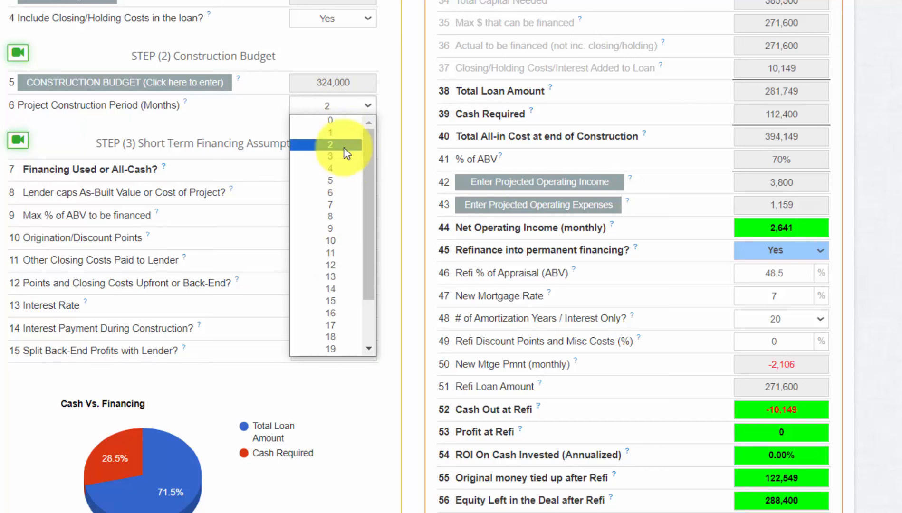
click(357, 265)
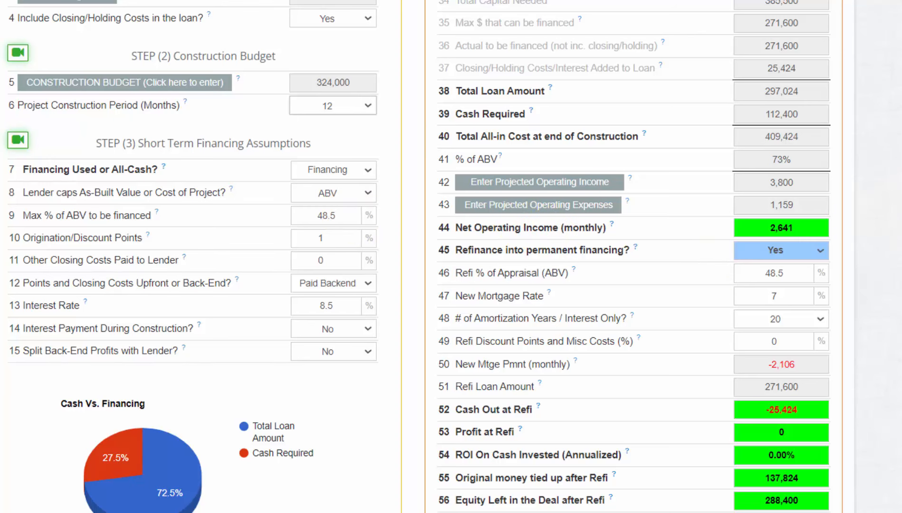
scroll(806, 219, down, 2)
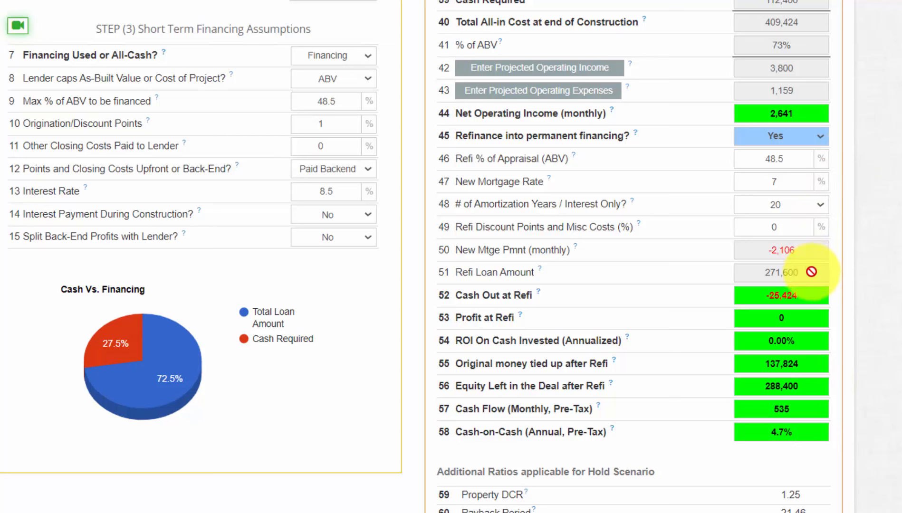
drag(811, 281, 716, 282)
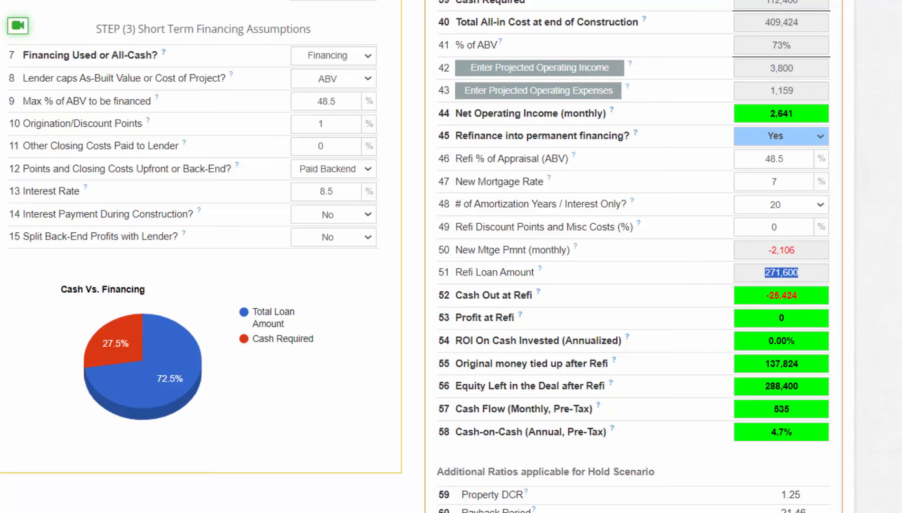
scroll(652, 154, up, 2)
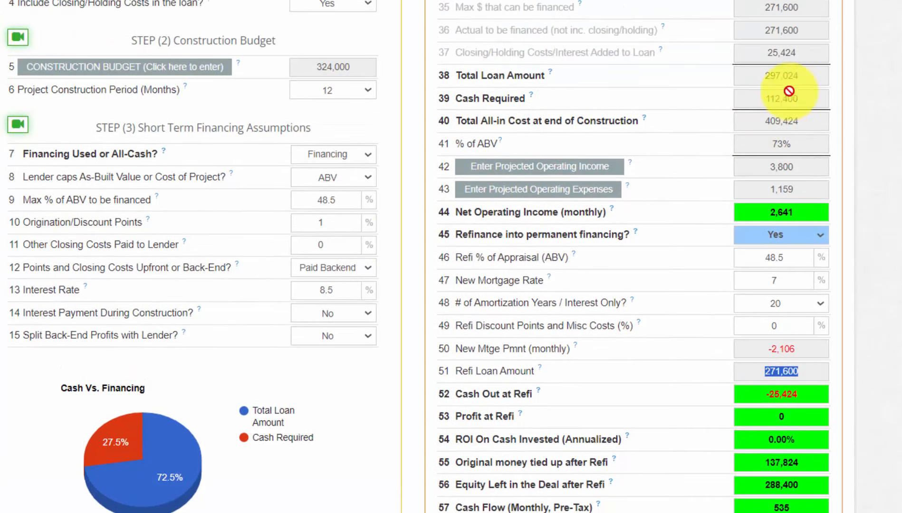
click(349, 5)
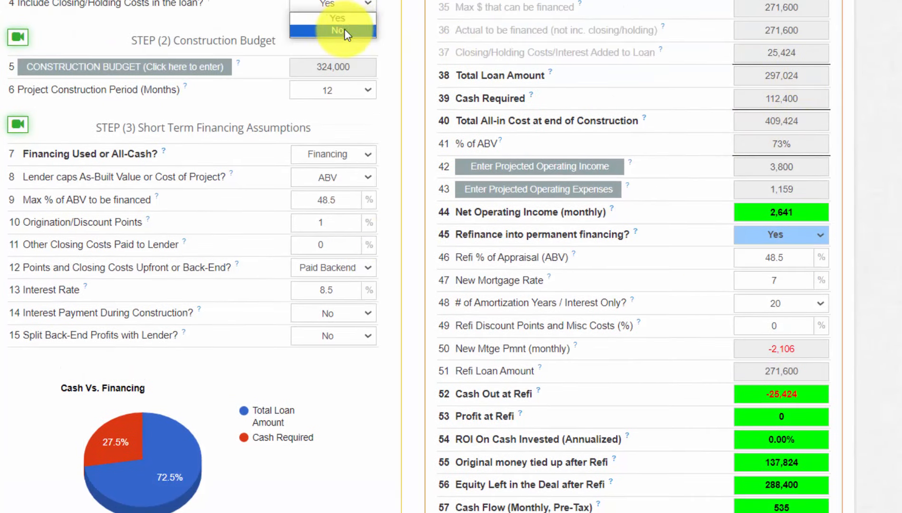
click(346, 26)
drag(813, 33, 724, 48)
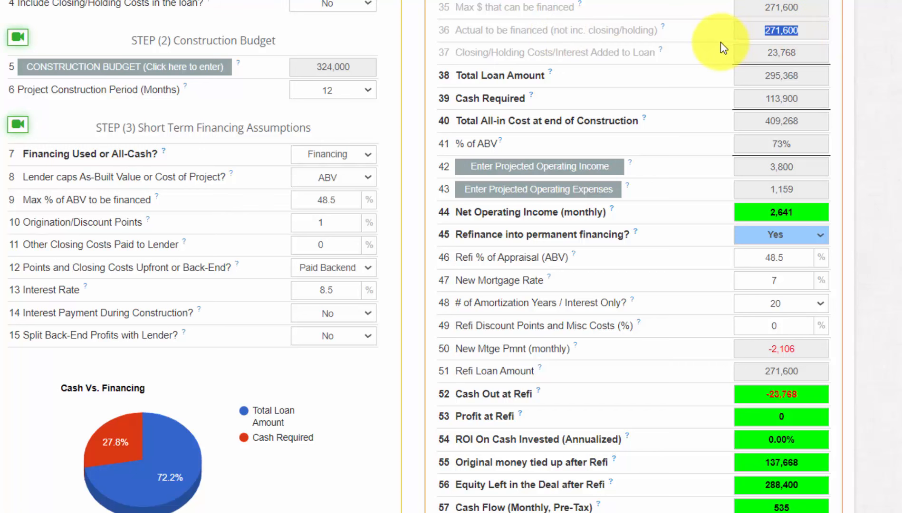
click(349, 314)
click(347, 328)
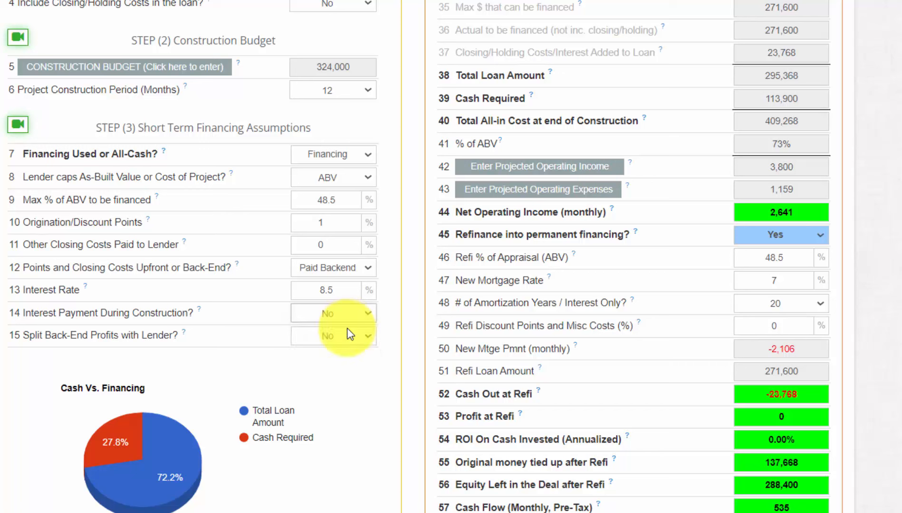
click(352, 90)
click(340, 178)
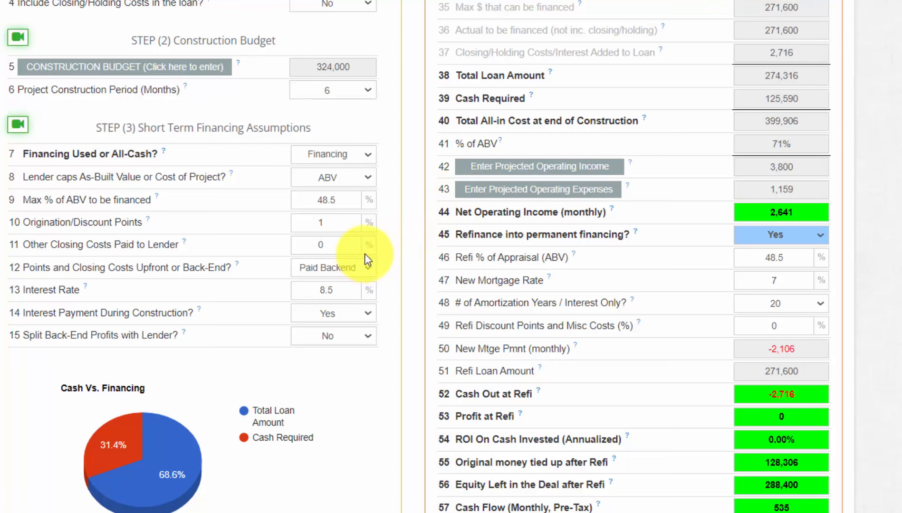
scroll(451, 257, down, 2)
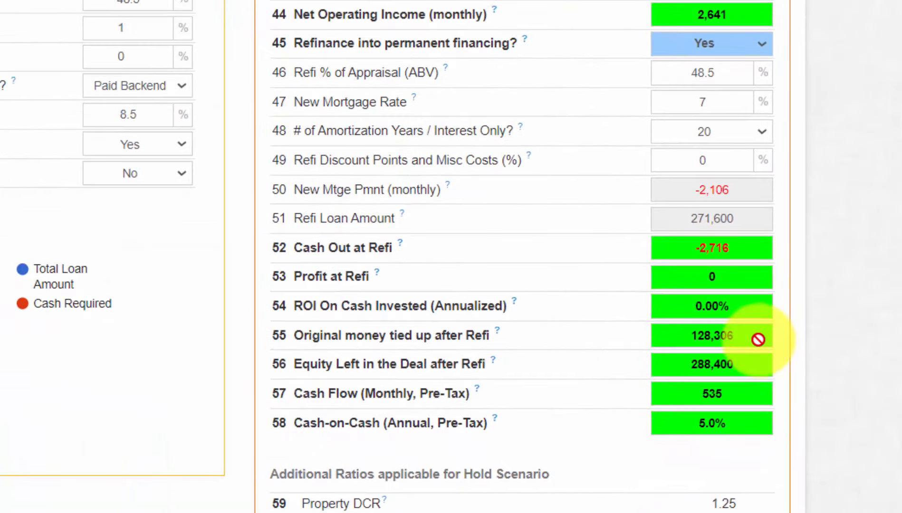
Step: Review the 128,306 money tied up after refi, the loan terms and the 5.0% cash-on-cash return
double_click(714, 336)
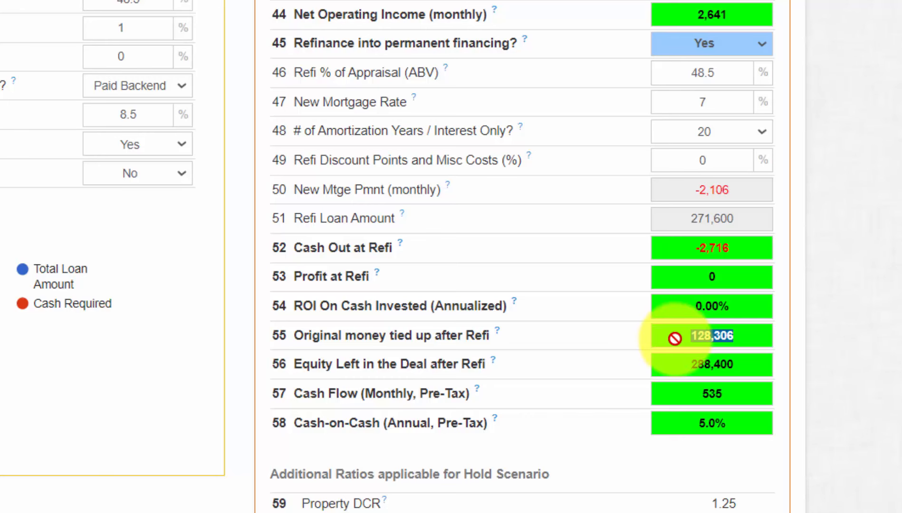
drag(749, 424, 689, 427)
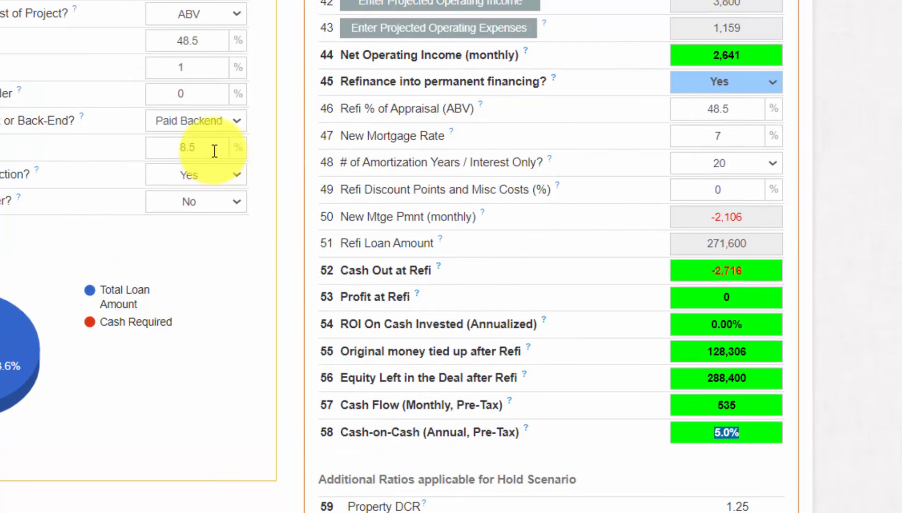
double_click(182, 145)
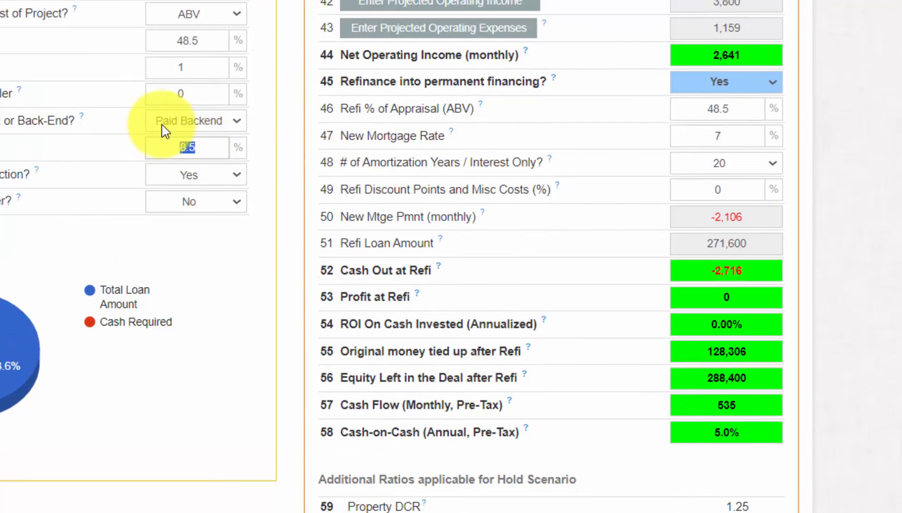
double_click(185, 67)
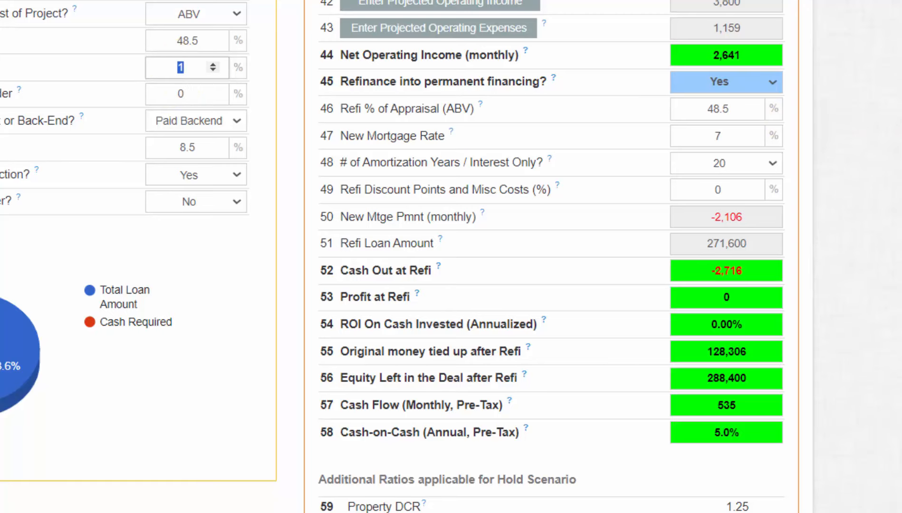
scroll(870, 147, down, 2)
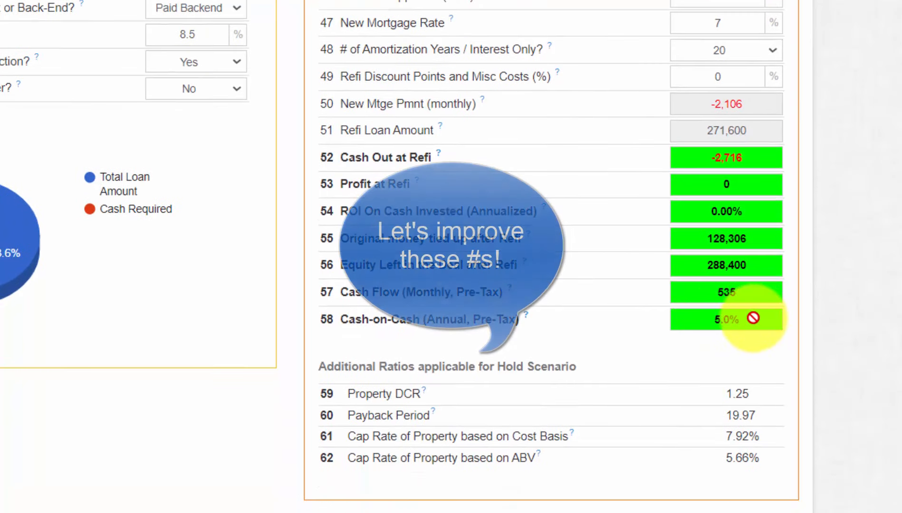
drag(748, 318, 684, 317)
click(901, 303)
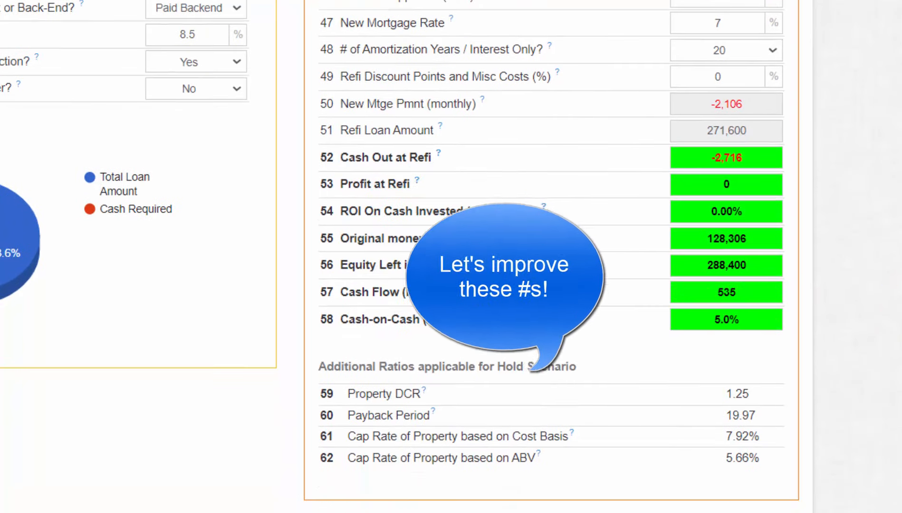
scroll(901, 303, up, 2)
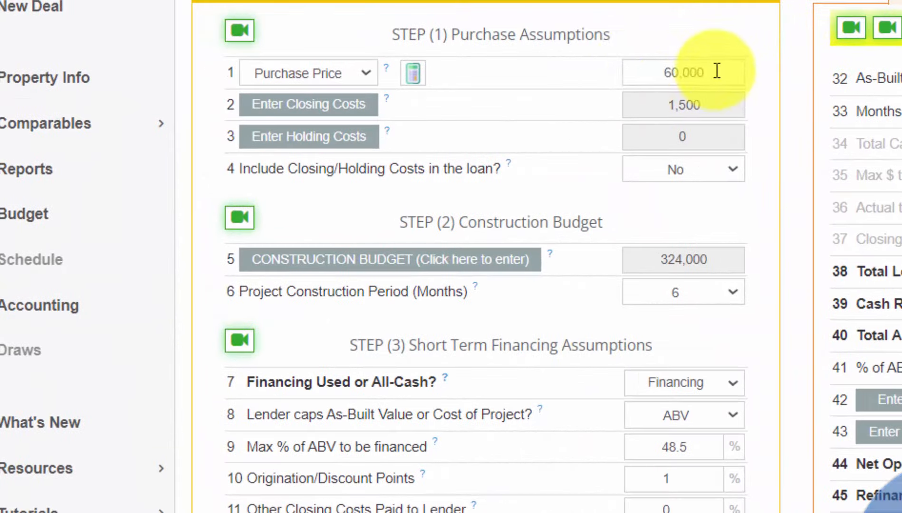
Step: Replace the 60,000 purchase price with 50, raising cash-on-cash to 5.4%
click(514, 58)
text(50)
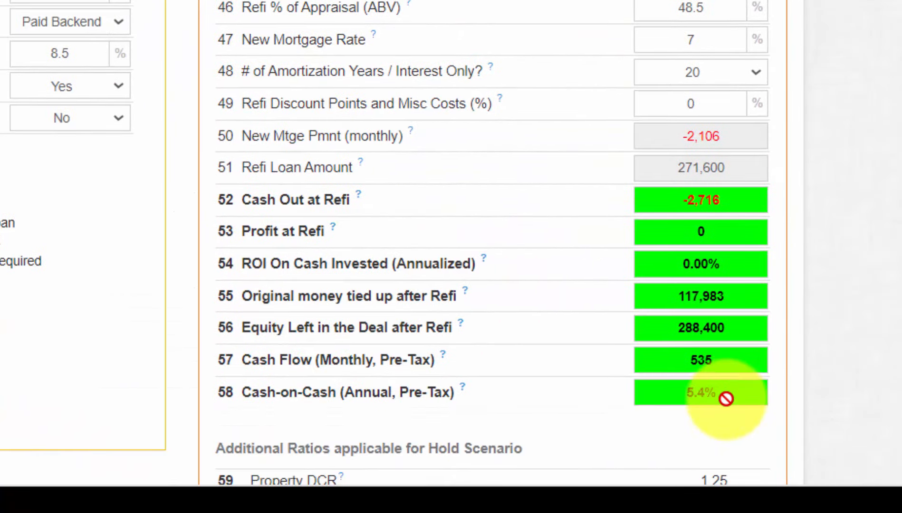
drag(675, 399, 666, 398)
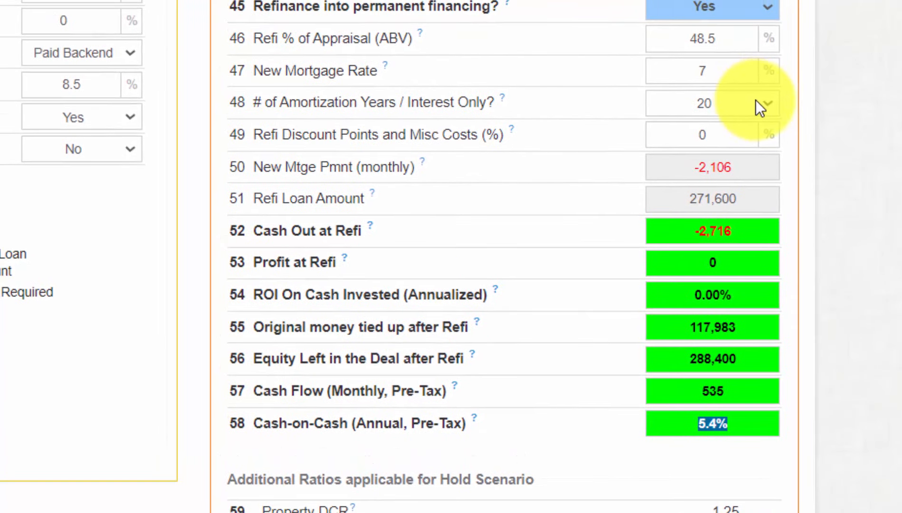
Step: Try 25-year amortization, revert to 20 years and note the 1.25 property DCR
click(768, 101)
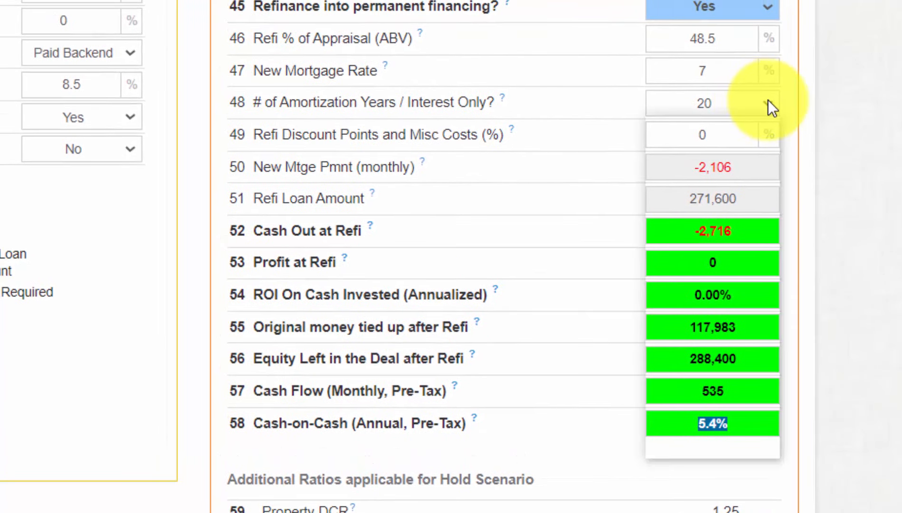
drag(776, 202, 767, 252)
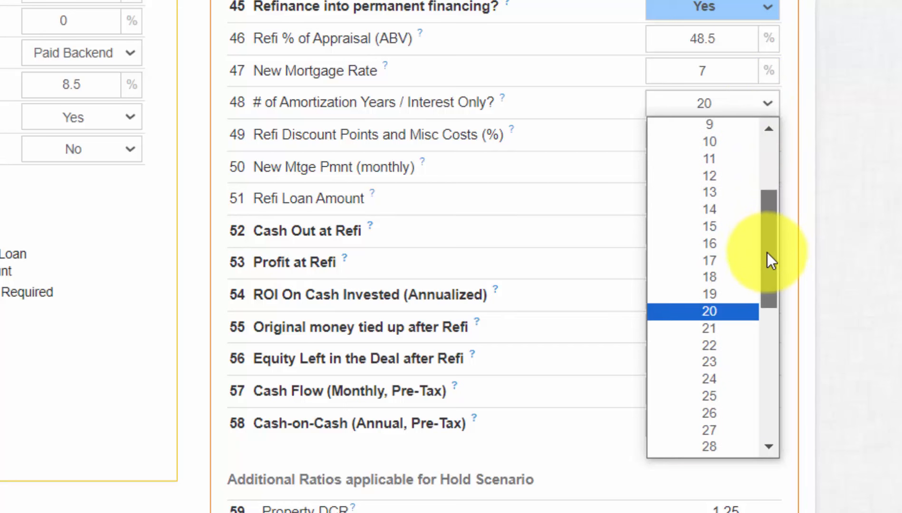
click(733, 390)
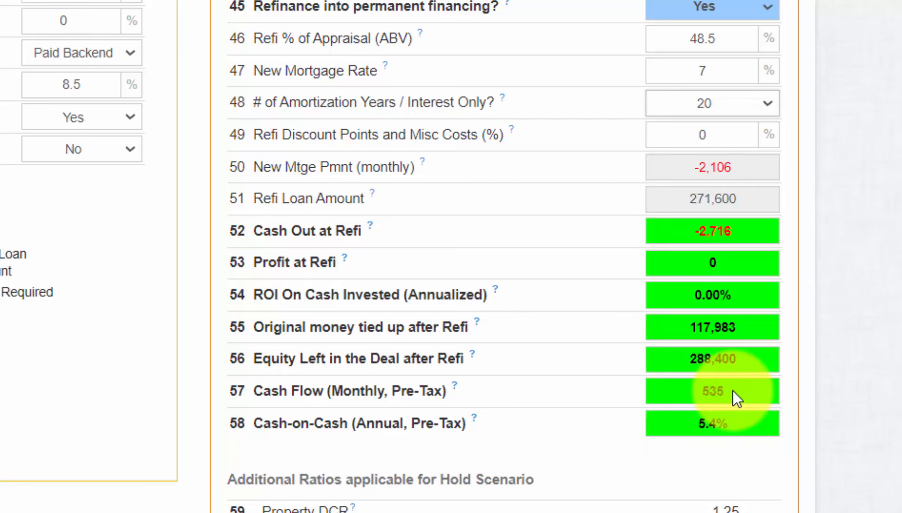
click(766, 102)
click(724, 363)
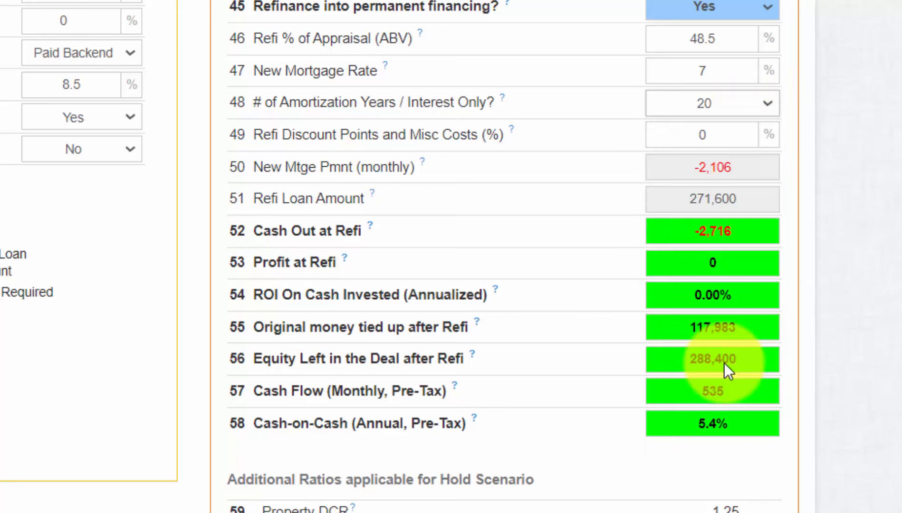
scroll(741, 394, down, 2)
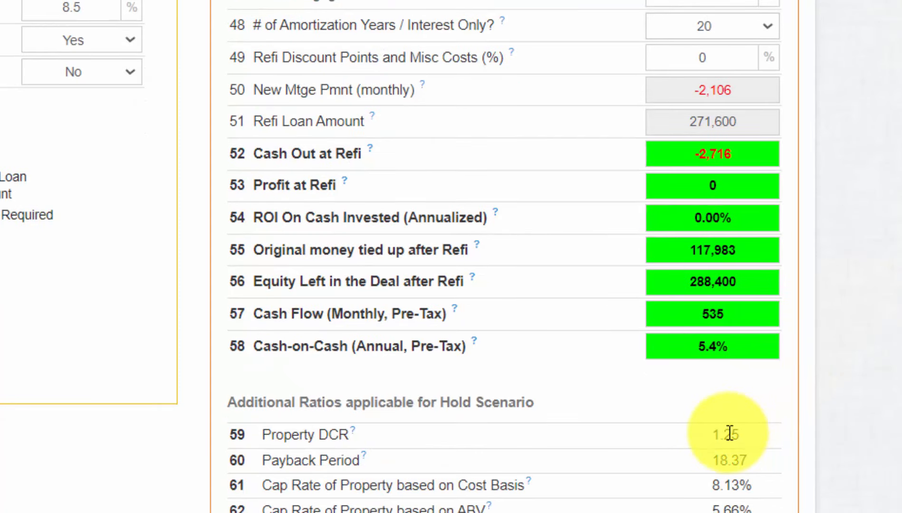
double_click(730, 433)
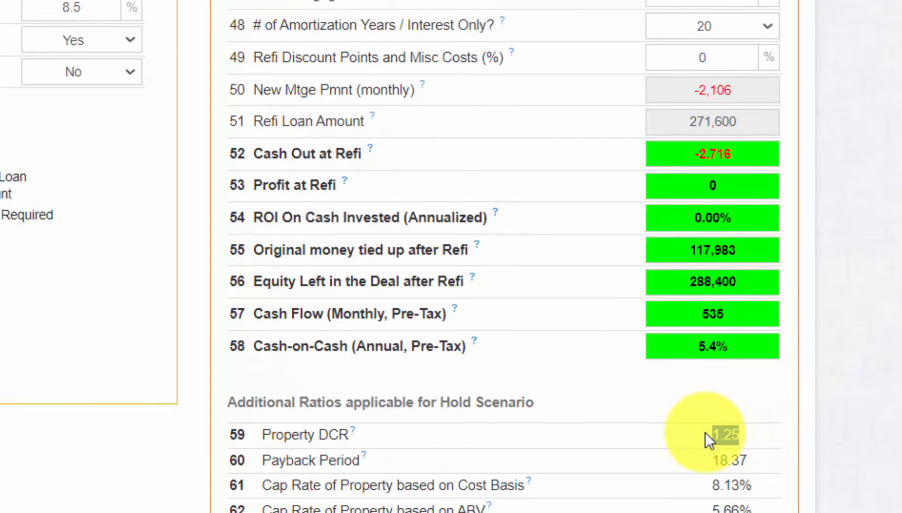
Step: Set amortization to 25 years, raising property DCR to 1.38 and cash-on-cash to 7.3%
click(773, 20)
scroll(767, 129, down, 3)
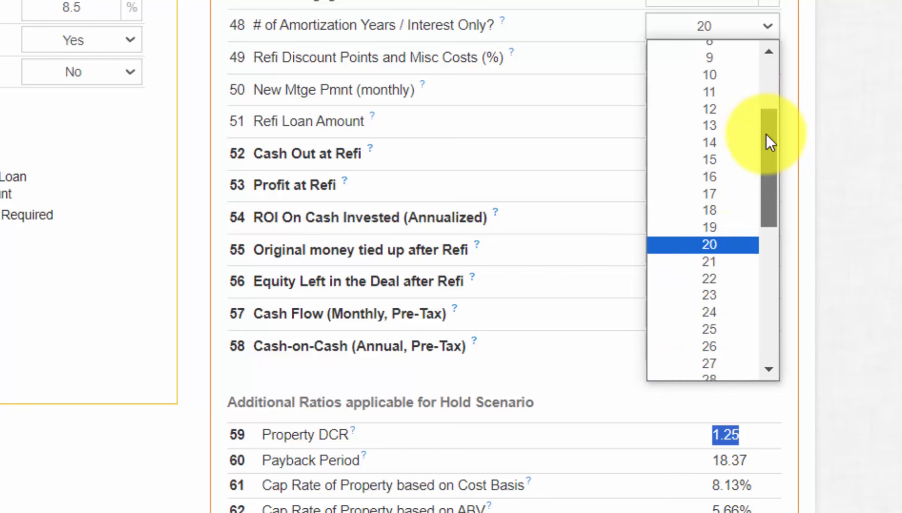
click(731, 333)
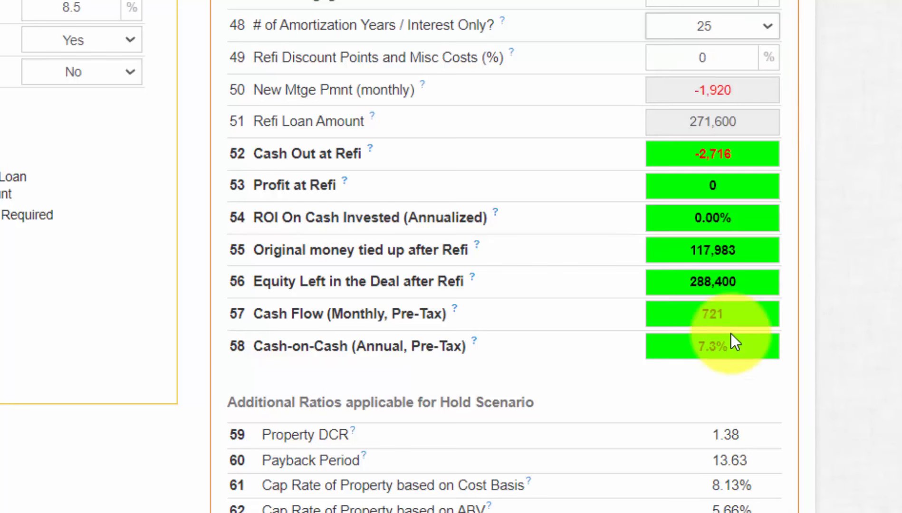
double_click(725, 434)
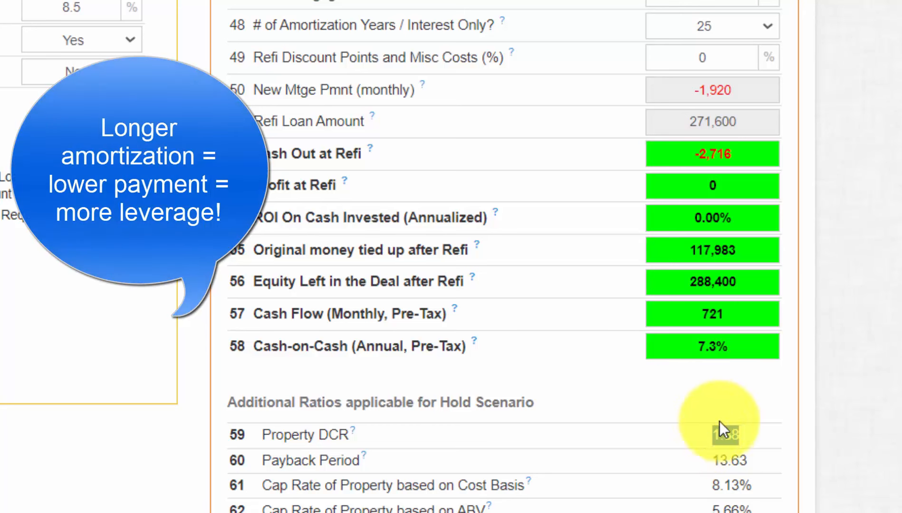
click(770, 390)
scroll(504, 257, down, 1)
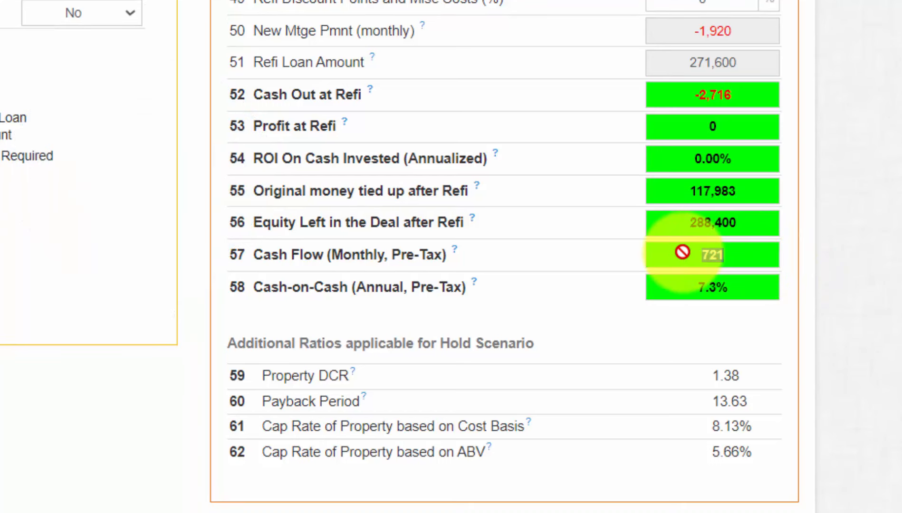
drag(682, 251, 682, 297)
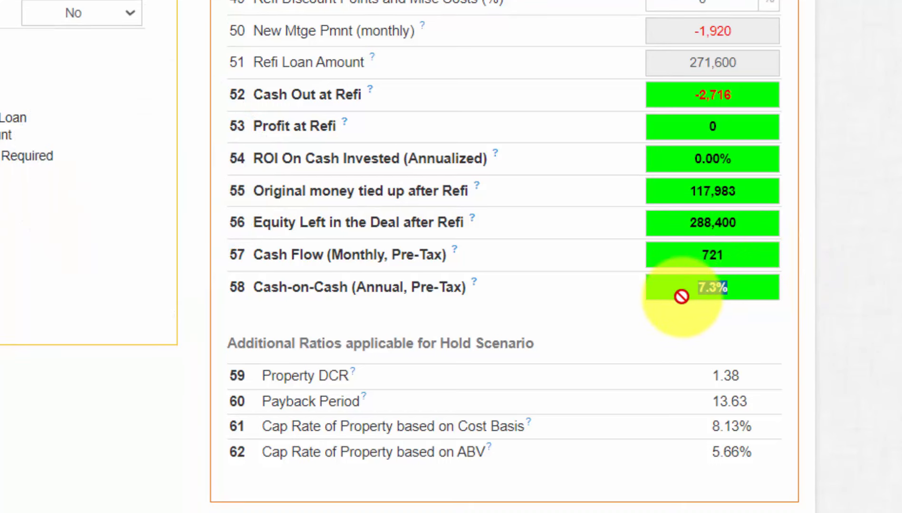
click(844, 249)
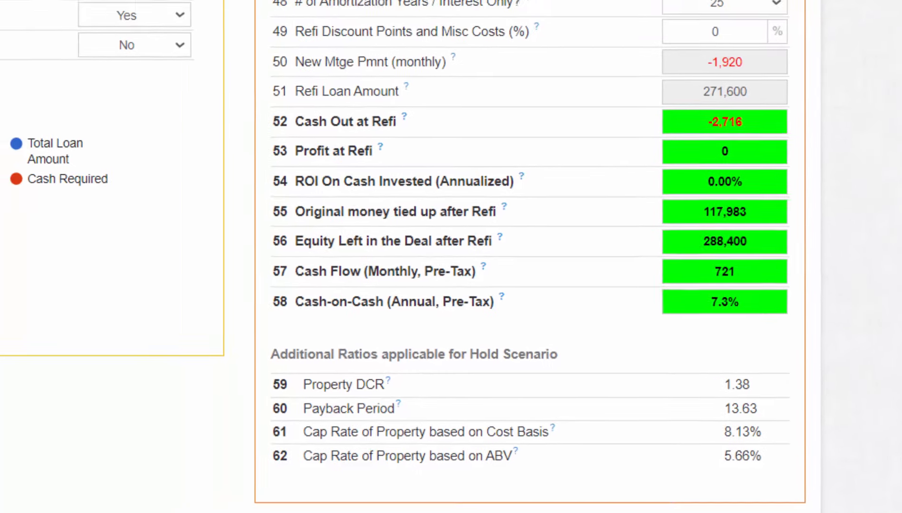
Step: Change the refi percentage from 48.5 to 53.5, leaving 89,983 tied up and 7.0% cash-on-cash
double_click(739, 14)
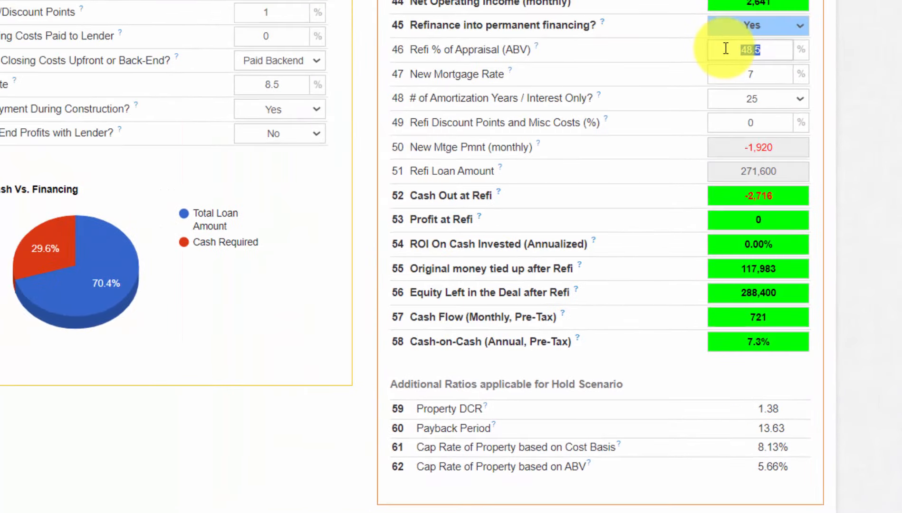
text(50)
key(BackSpace)
text(5)
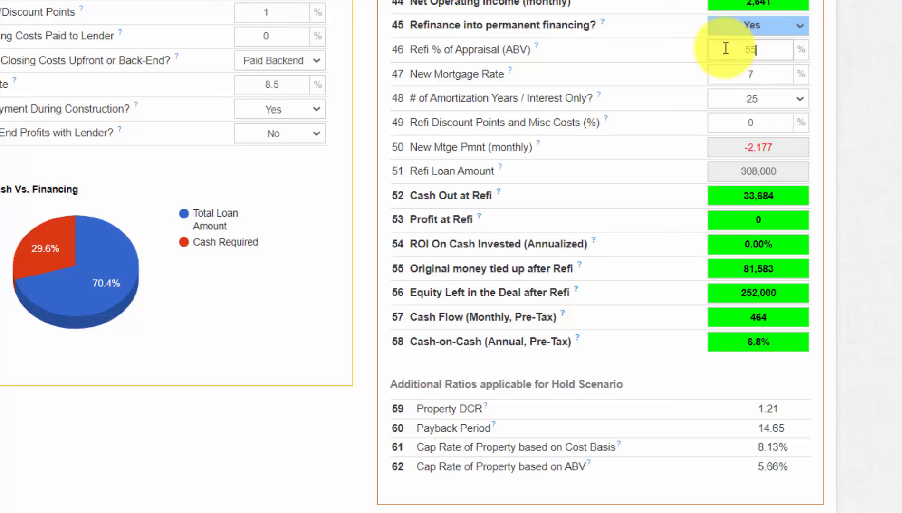
key(BackSpace)
text(3)
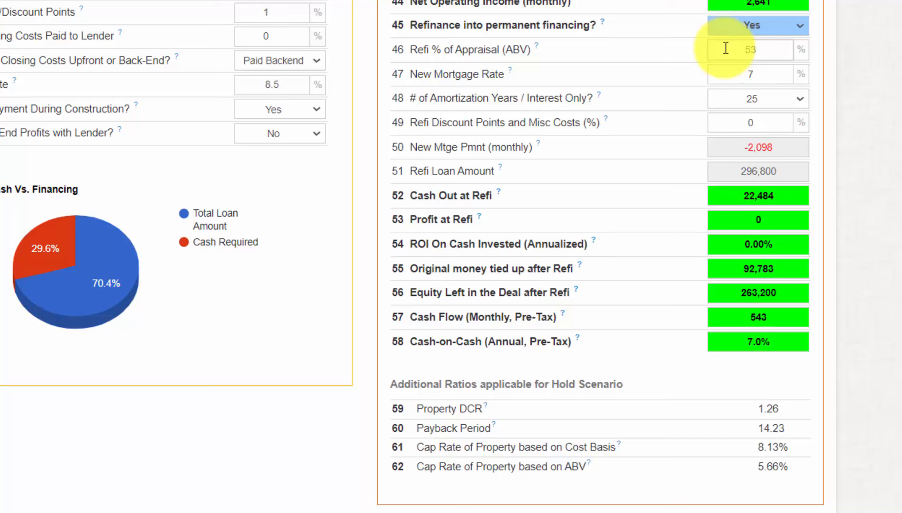
text(.5)
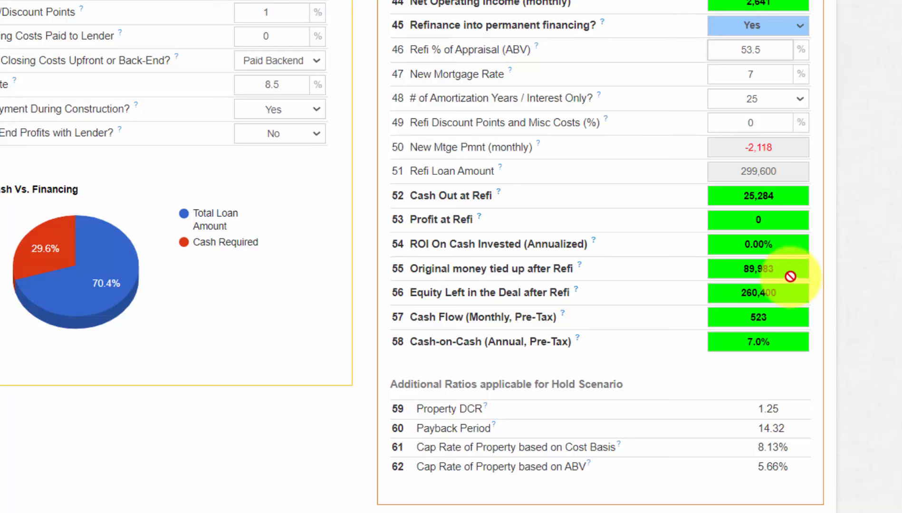
drag(790, 275, 739, 276)
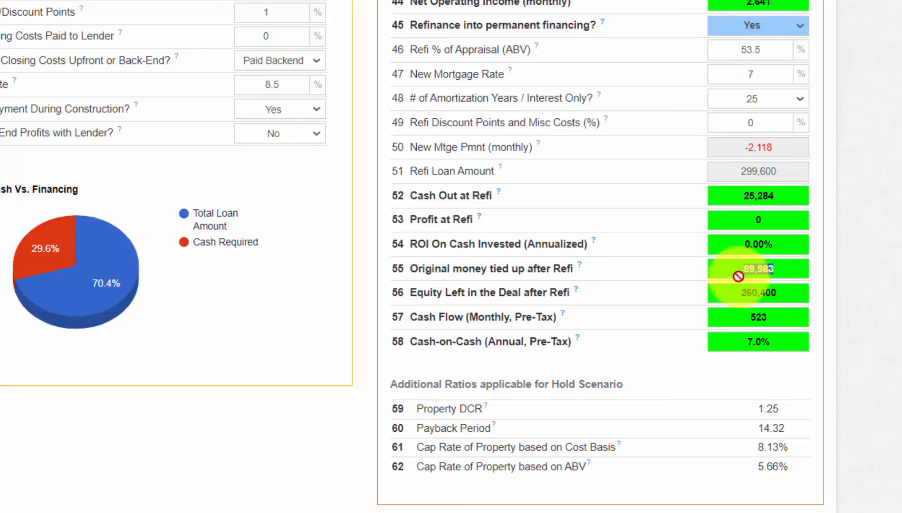
drag(777, 343, 729, 349)
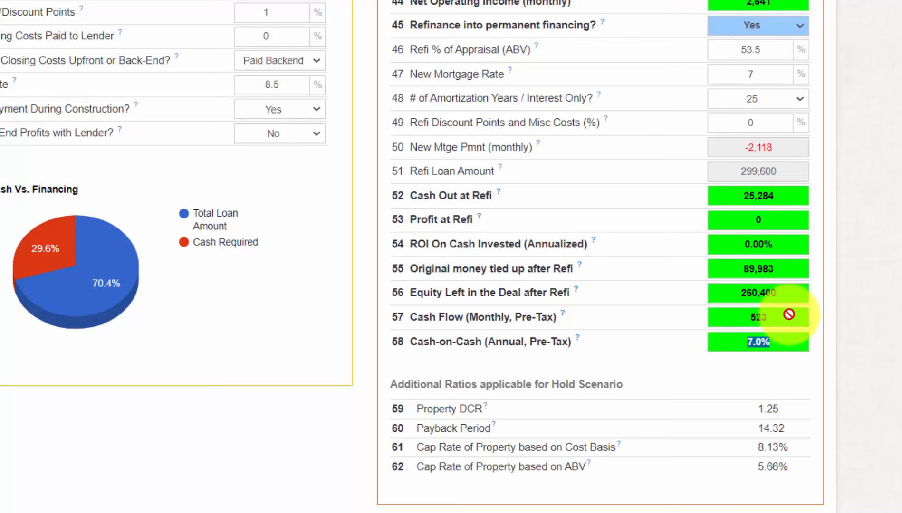
click(823, 315)
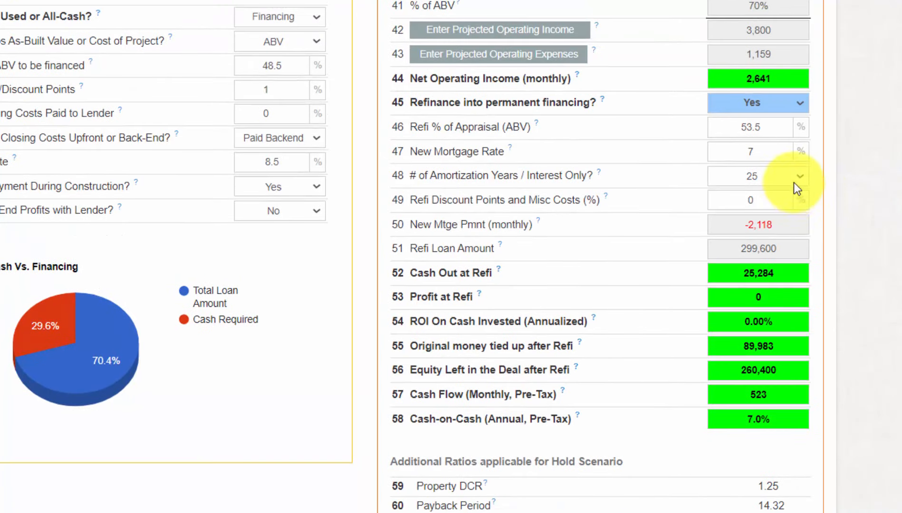
click(792, 99)
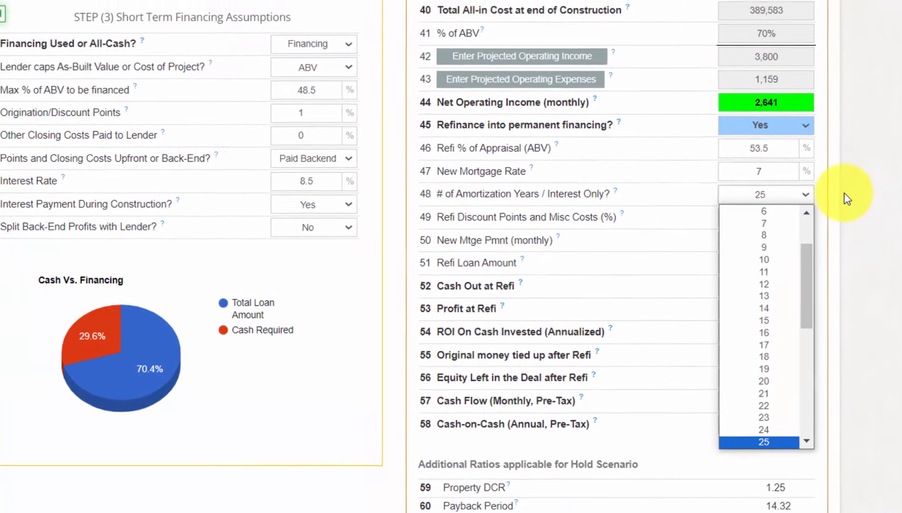
click(844, 193)
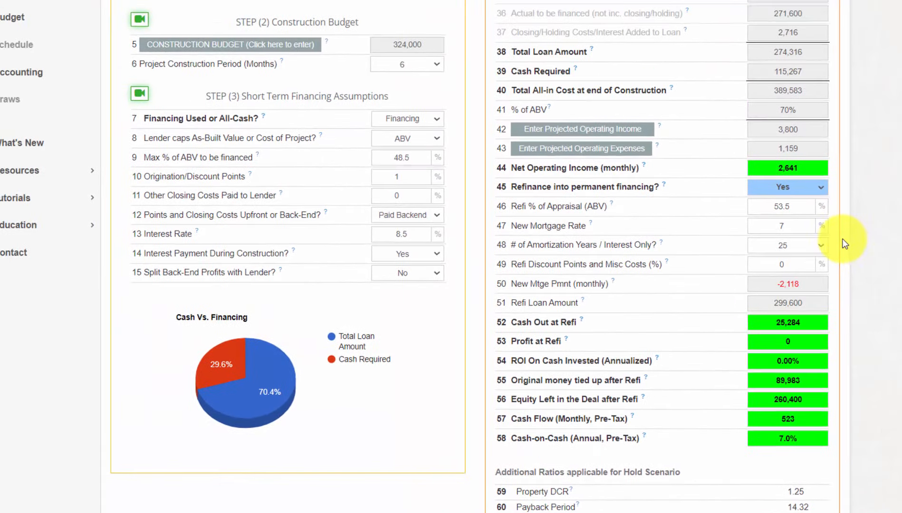
Step: Apply the detailed line-item construction budget of 319,010, leaving 84,934 tied up after refi
click(300, 48)
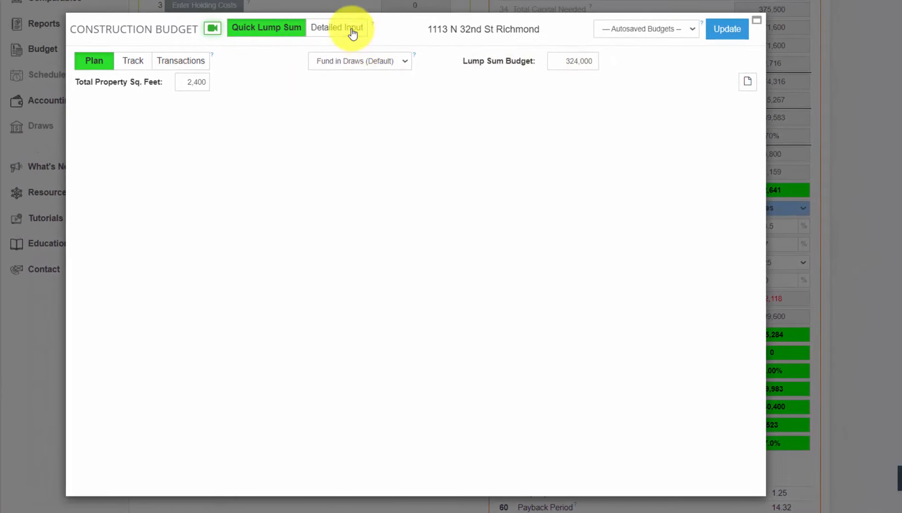
click(352, 32)
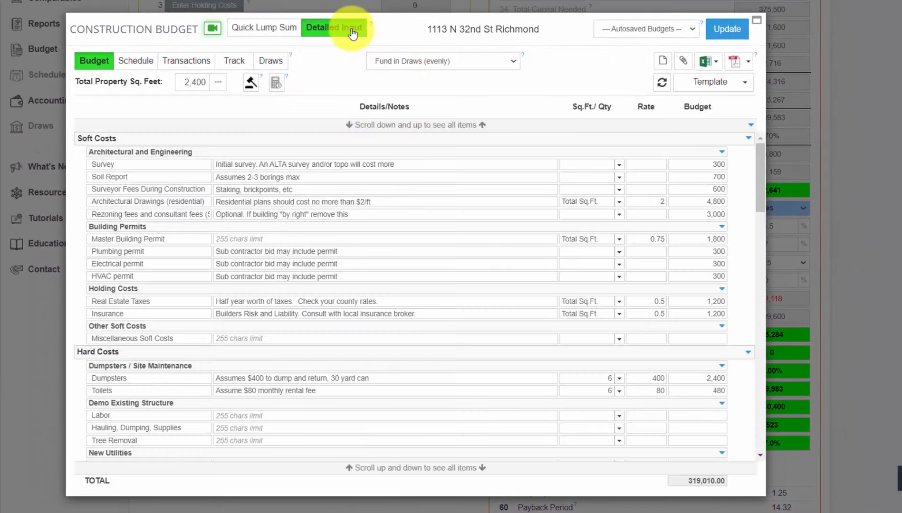
drag(765, 167, 750, 468)
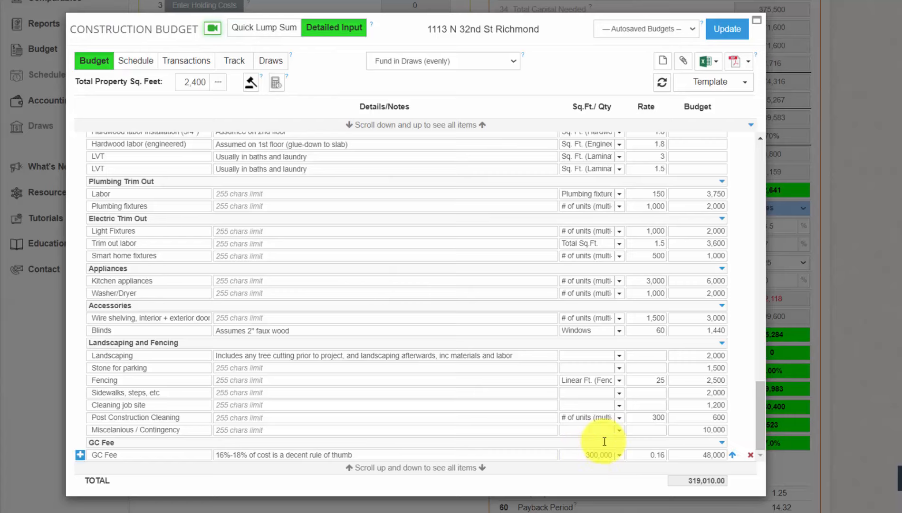
click(729, 30)
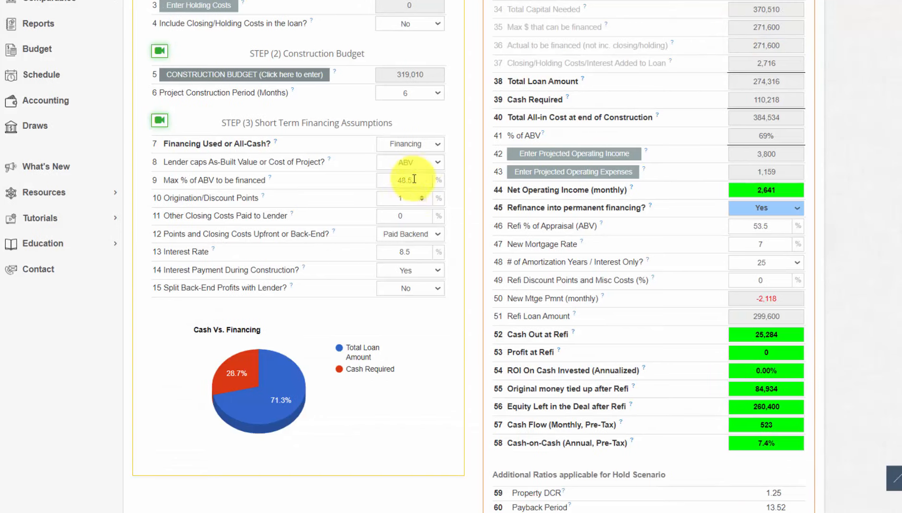
drag(428, 74, 371, 78)
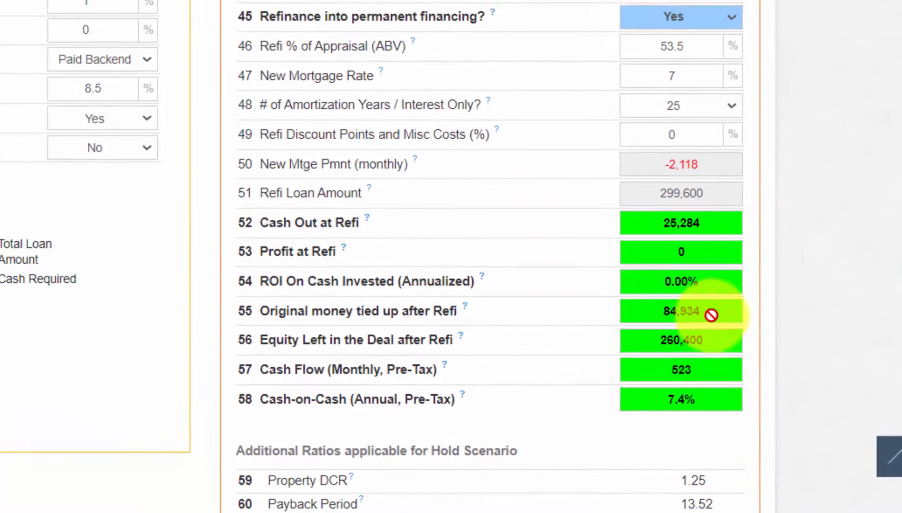
drag(794, 391, 643, 405)
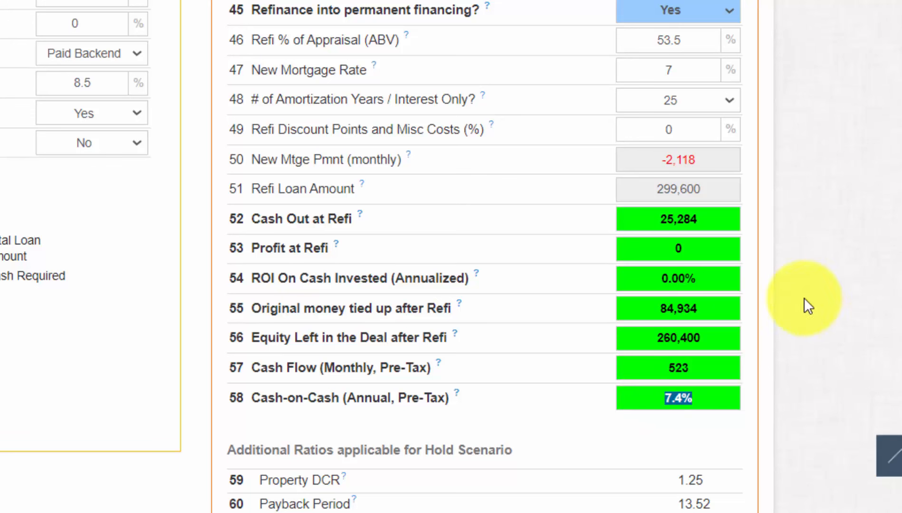
click(876, 265)
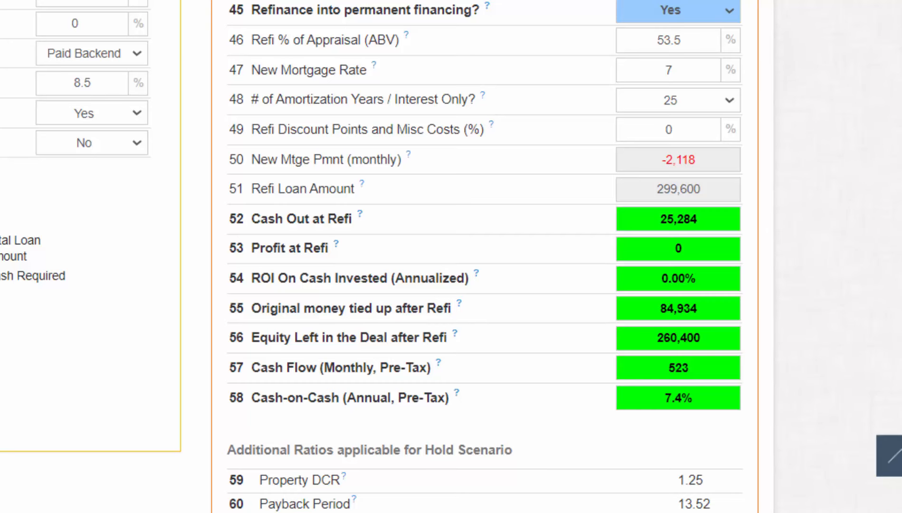
scroll(451, 256, up, 4)
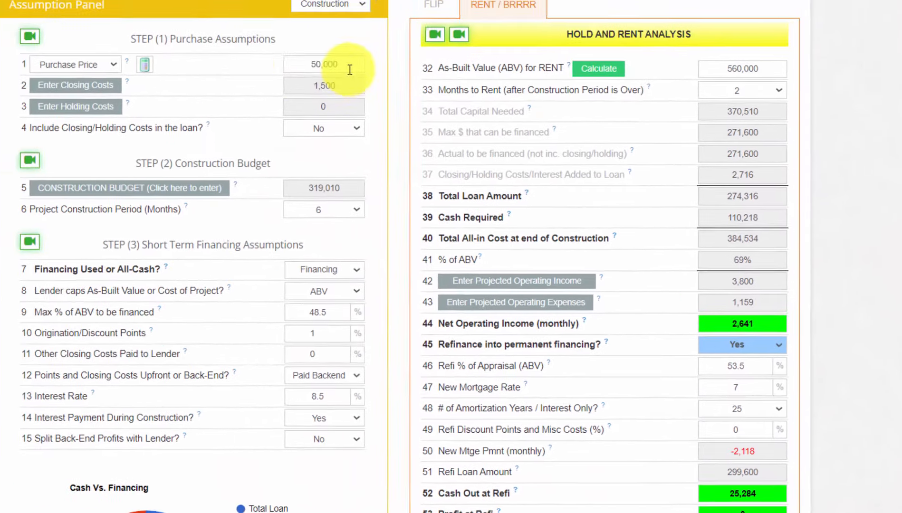
drag(350, 70, 298, 67)
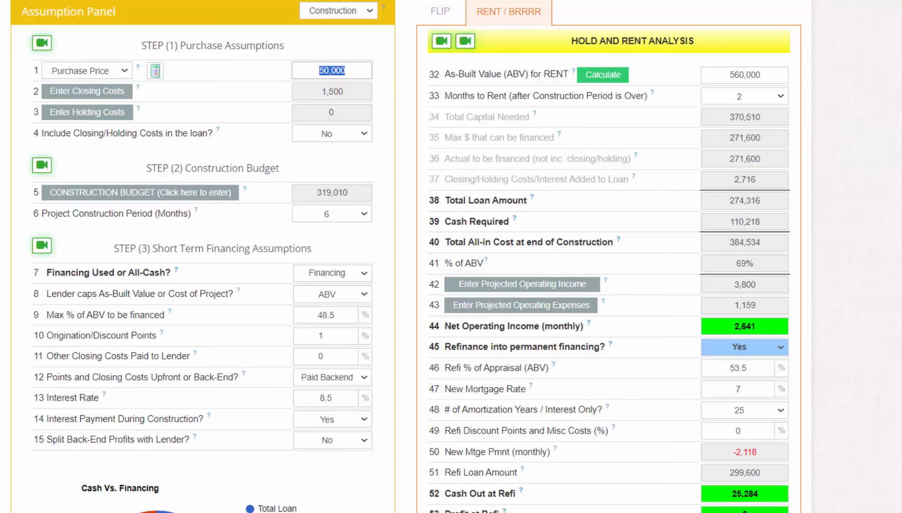
scroll(451, 256, down, 5)
scroll(451, 257, up, 4)
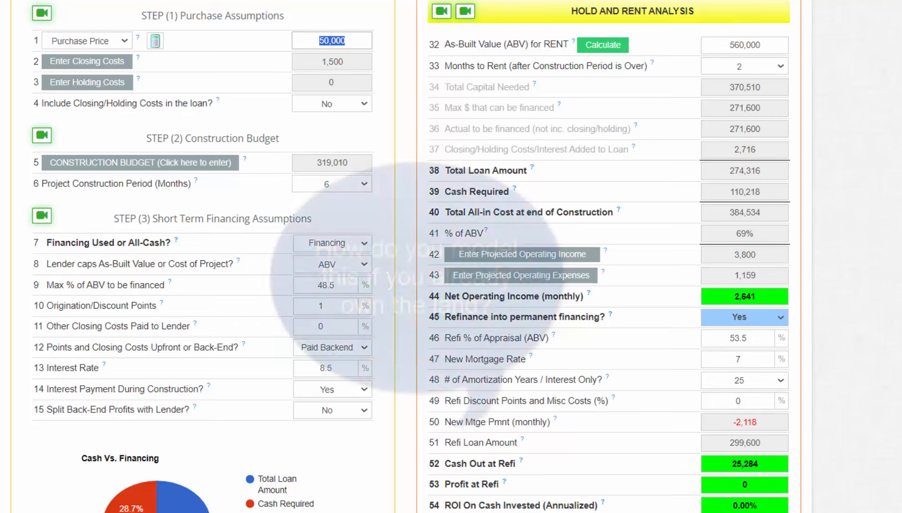
click(880, 126)
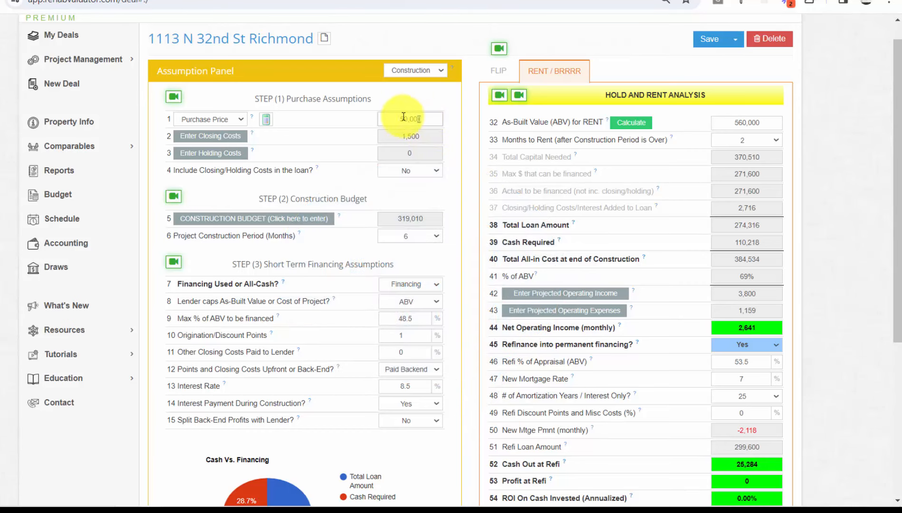
Step: Replace the 50,000 purchase price with 0 and review the 33,123 money tied up and 274,316 loan
double_click(403, 119)
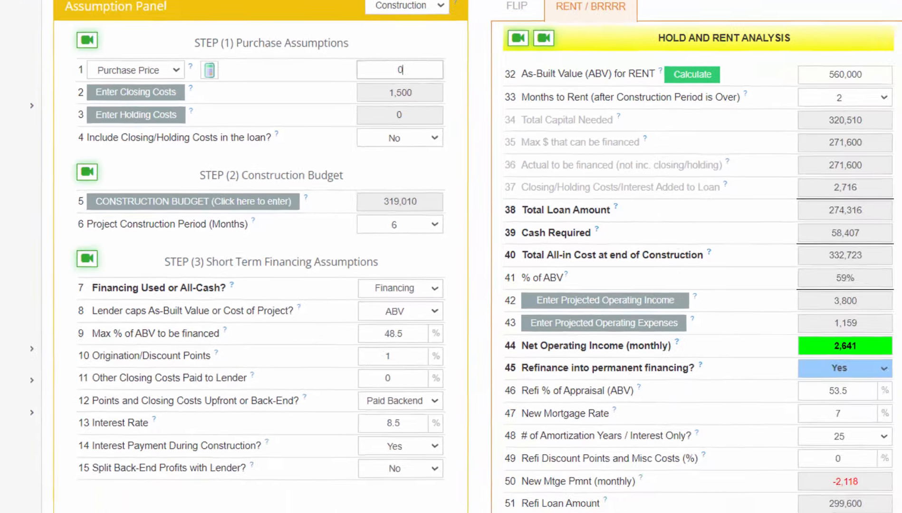
drag(897, 90, 898, 195)
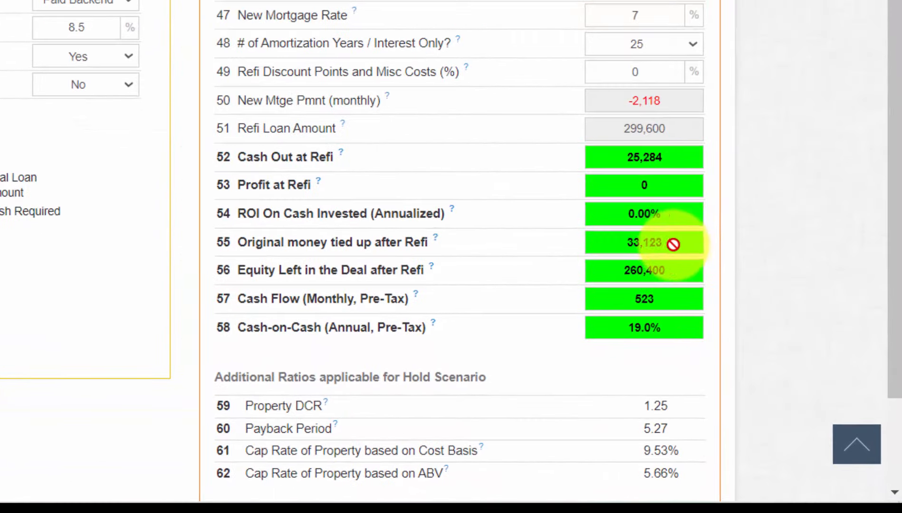
drag(673, 244, 618, 248)
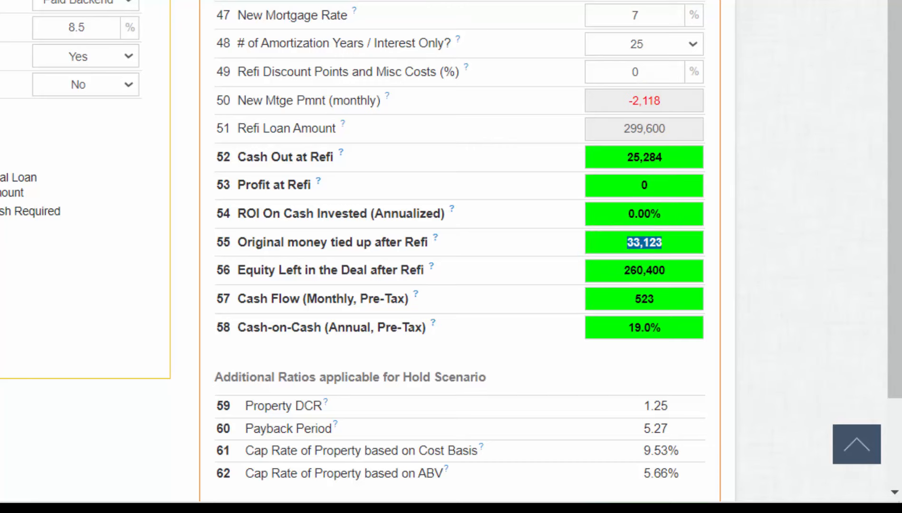
drag(374, 36, 420, 39)
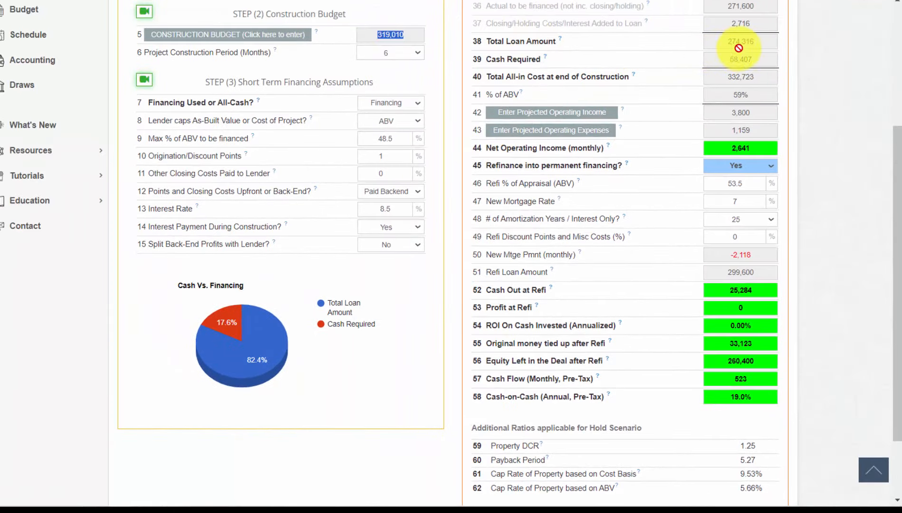
drag(761, 42, 708, 42)
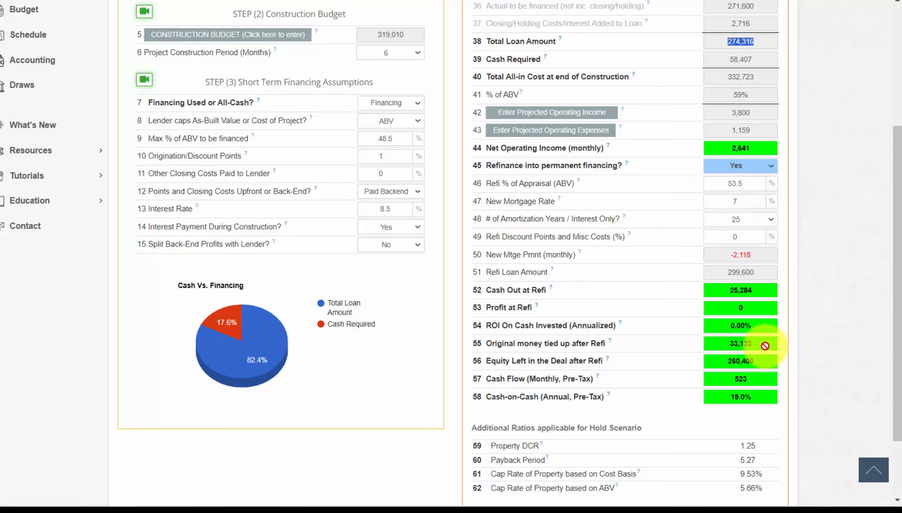
drag(765, 346, 717, 341)
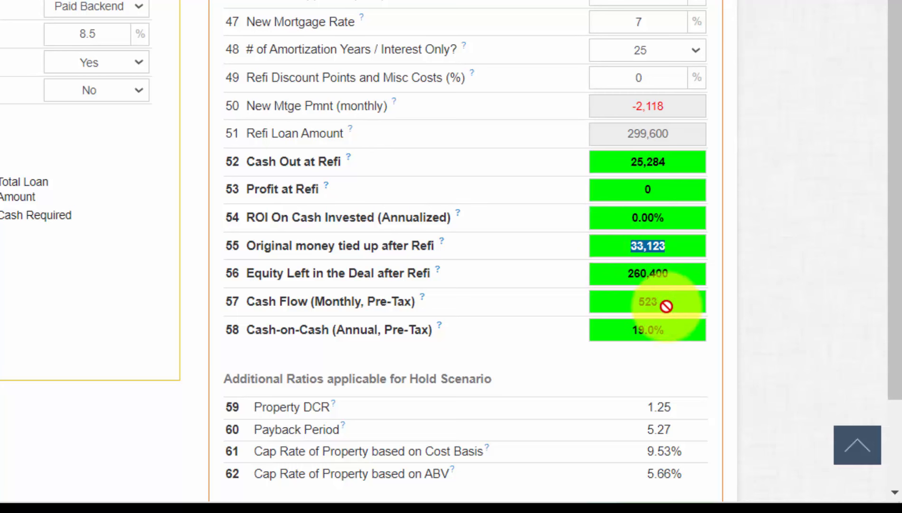
drag(679, 332, 620, 334)
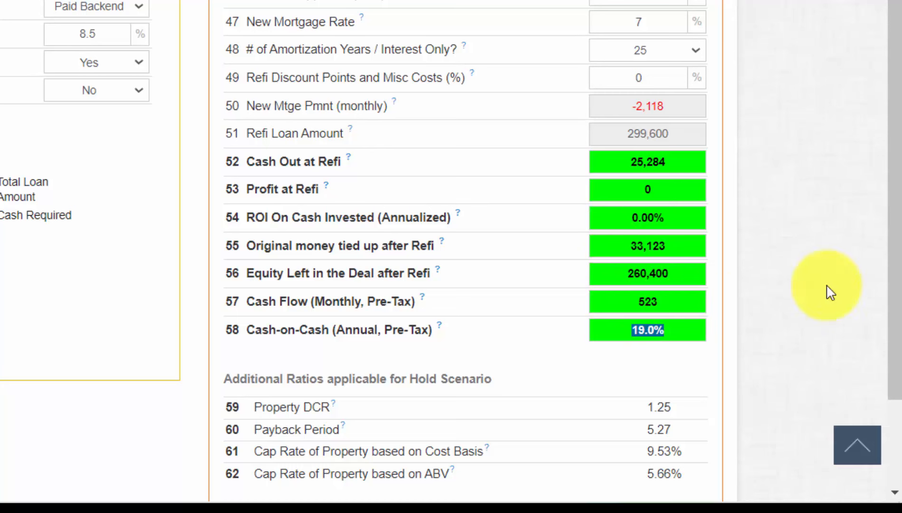
drag(900, 271, 896, 92)
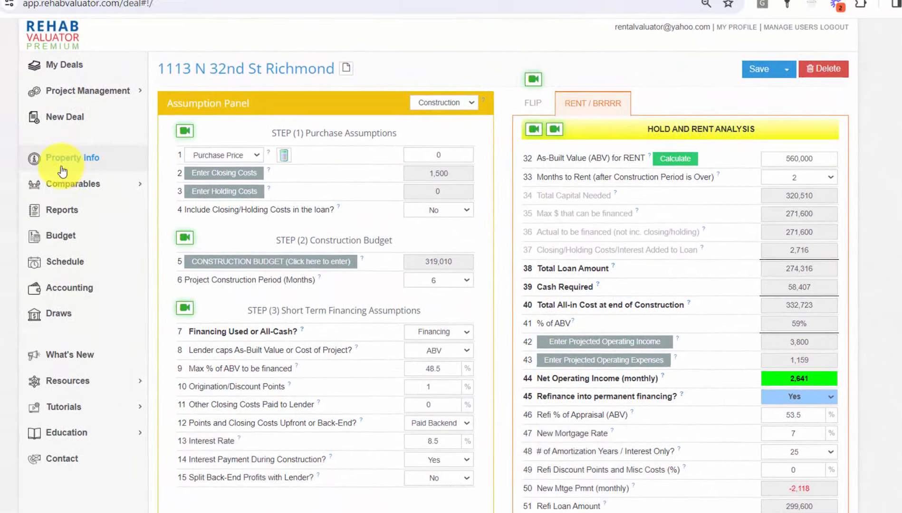
Step: Finish the property name ending 'internal model)', save the property details, and save the deal
click(19, 126)
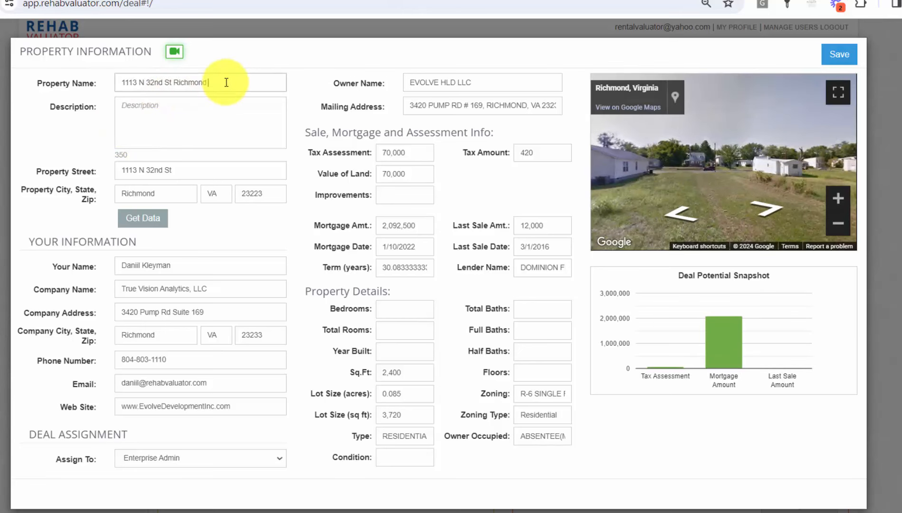
text(rnal model))
click(839, 54)
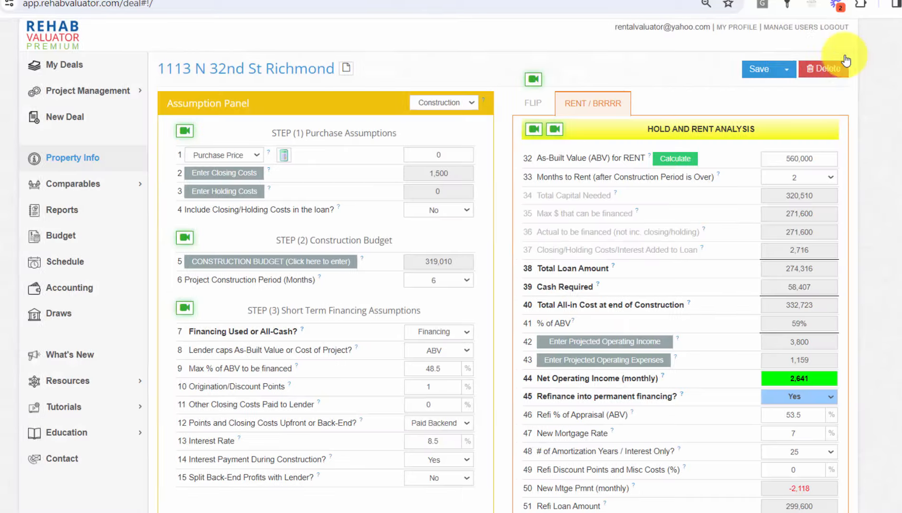
click(782, 75)
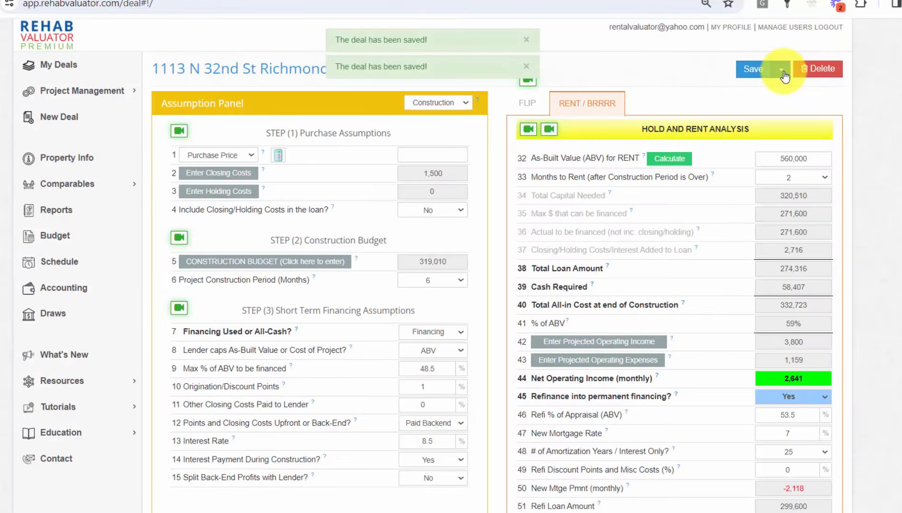
Step: Clone the deal and change 'internal' to 'Bank' in the clone's property name, then save
click(781, 71)
click(784, 115)
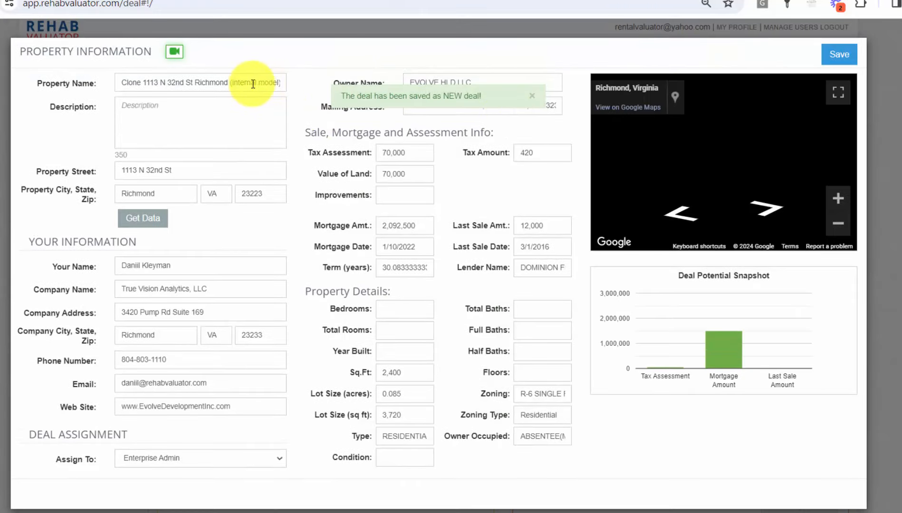
double_click(253, 84)
text(Bank)
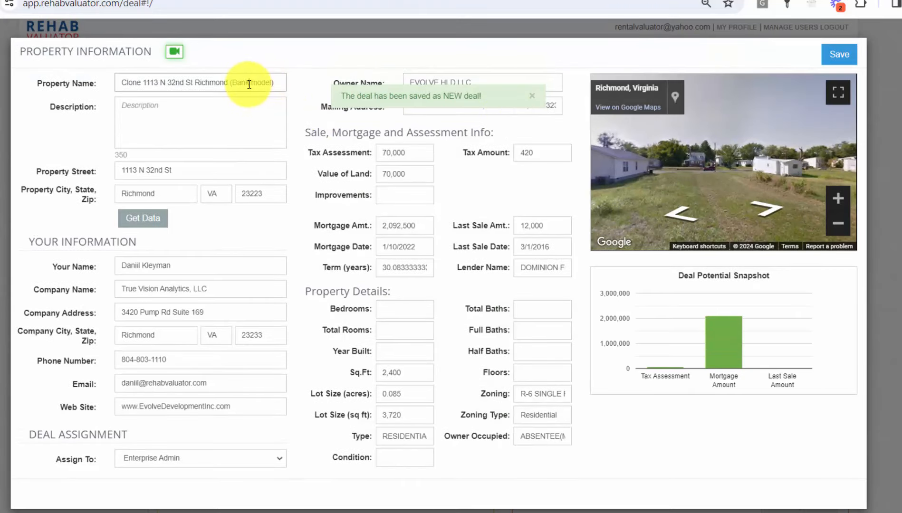
click(840, 53)
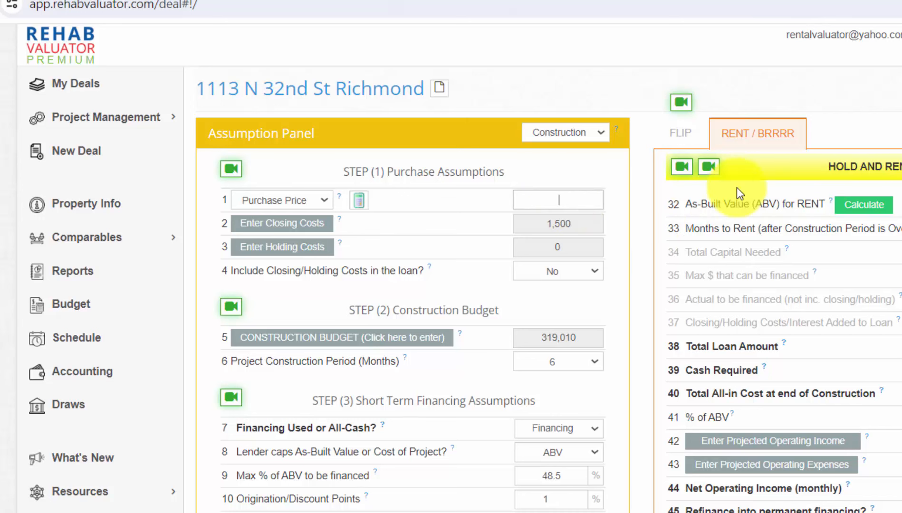
Step: Enter a purchase price of 100,000 for the cloned deal and commit it
text(1000000)
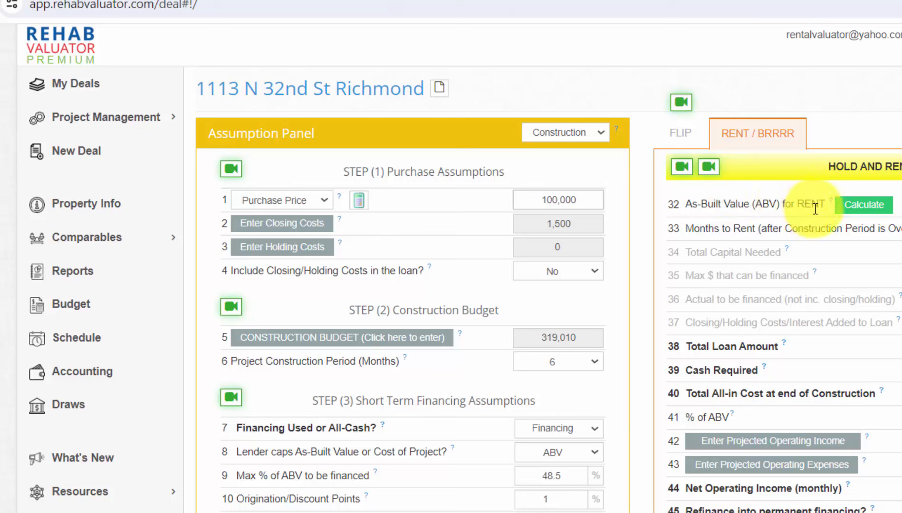
drag(593, 197, 490, 203)
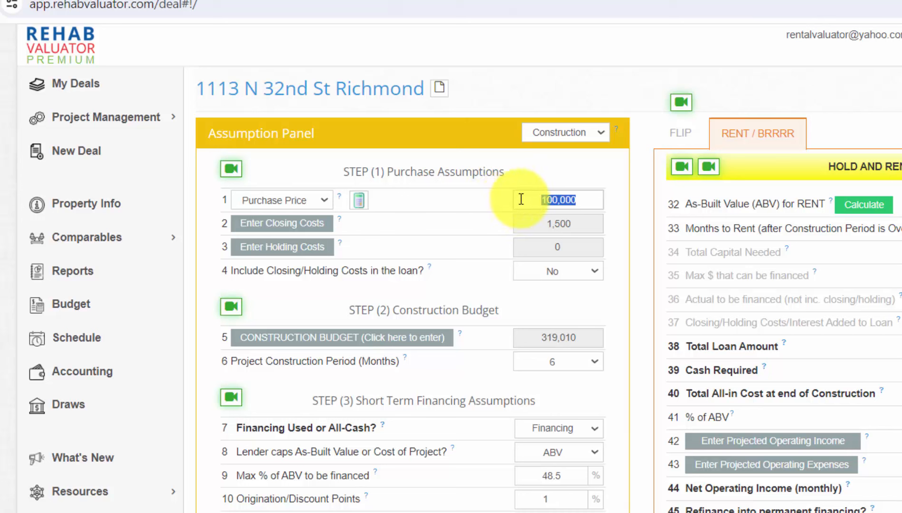
click(590, 200)
drag(590, 201, 497, 200)
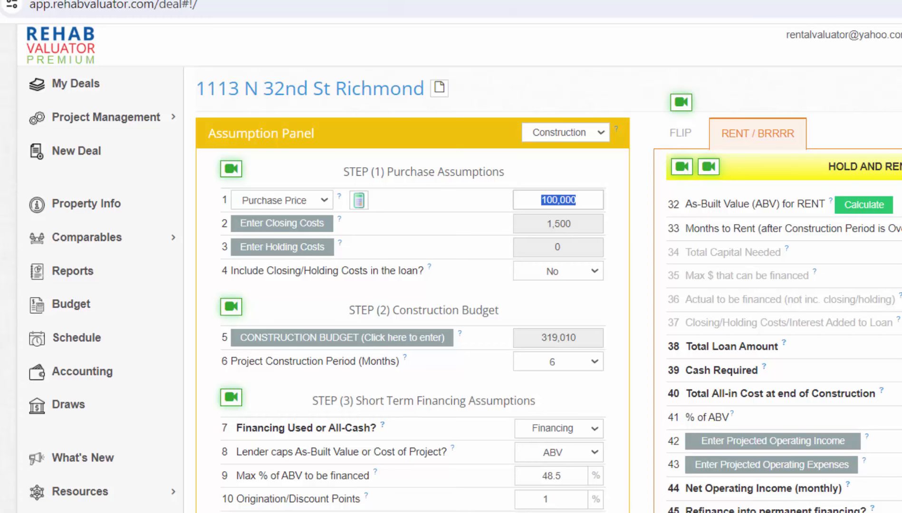
scroll(451, 266, down, 3)
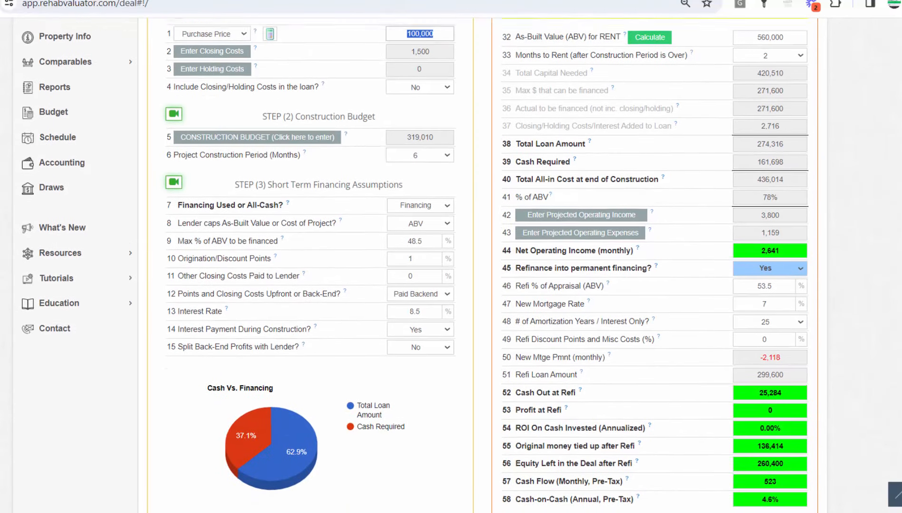
scroll(806, 176, up, 2)
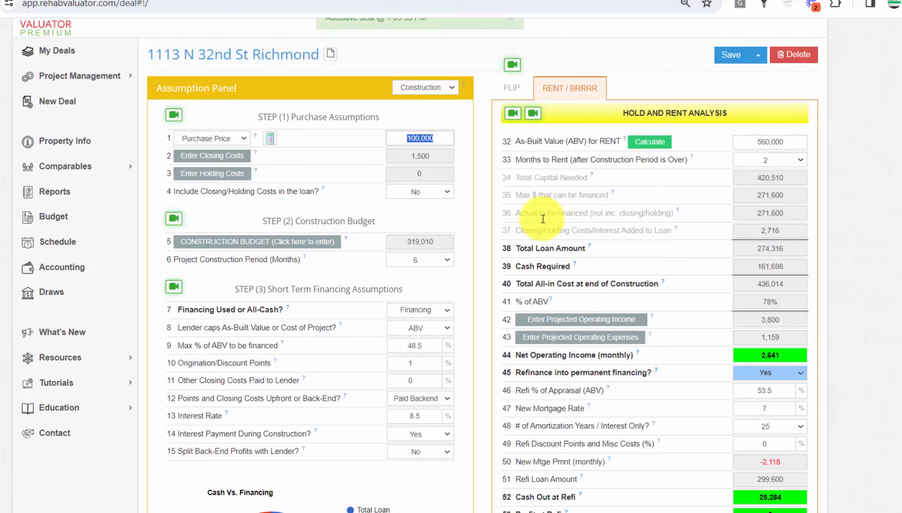
click(496, 220)
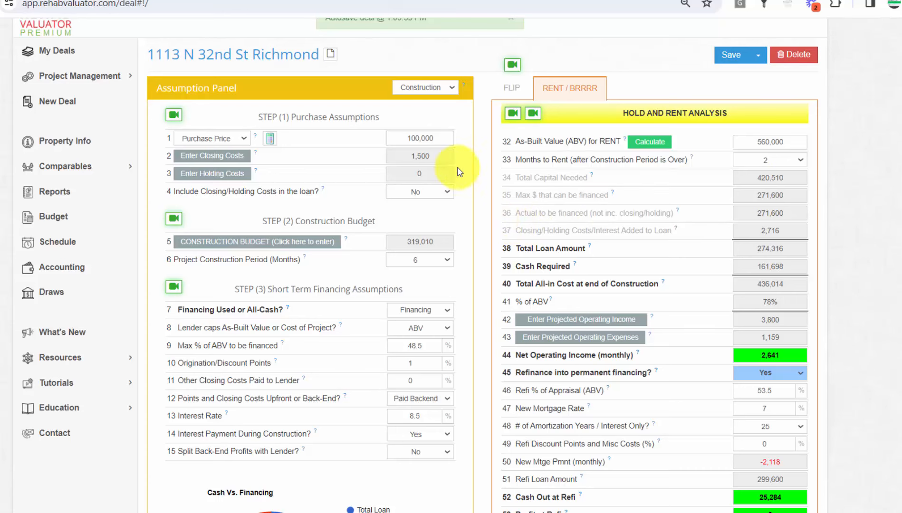
Step: Clear all reports, select only Short-Term & Perm Loan Summary (Hold), and generate it
click(53, 193)
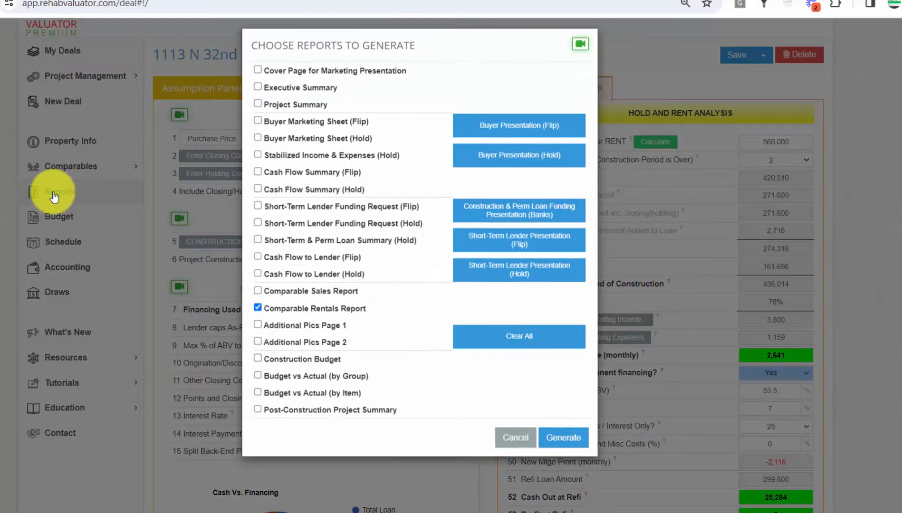
click(515, 221)
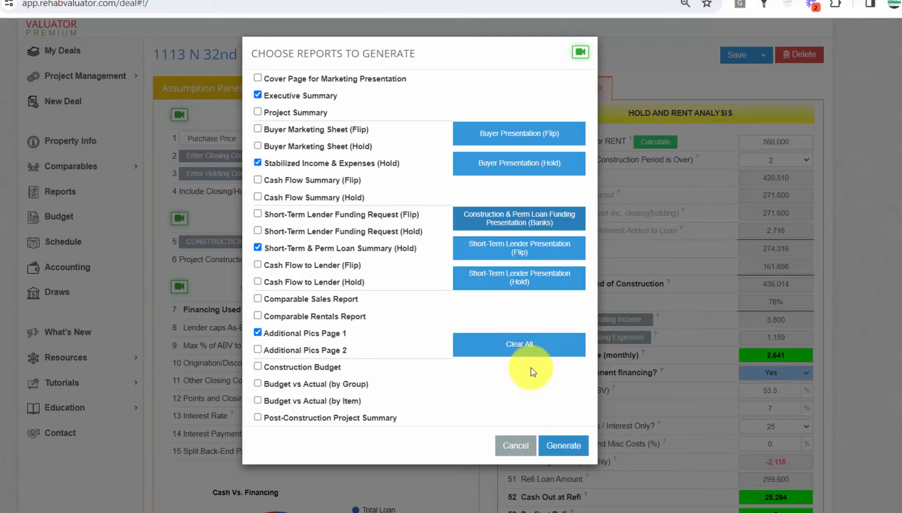
click(527, 351)
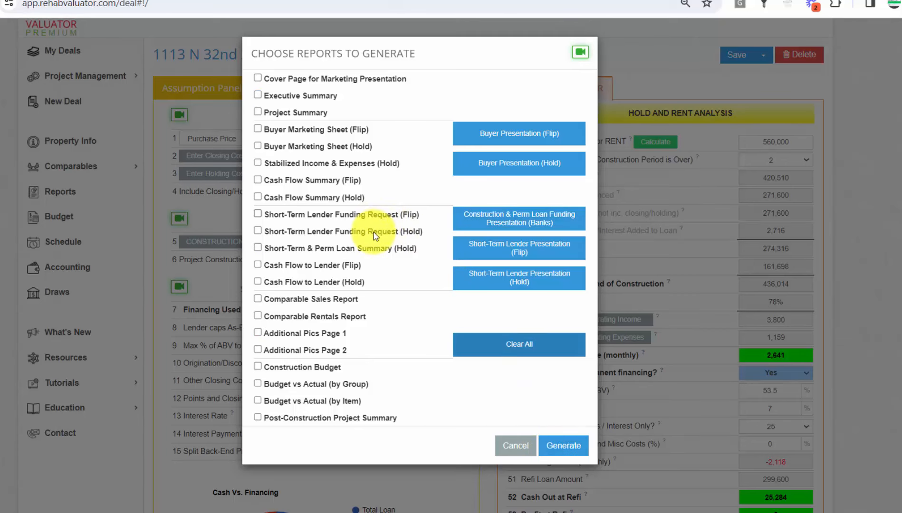
click(371, 250)
click(565, 447)
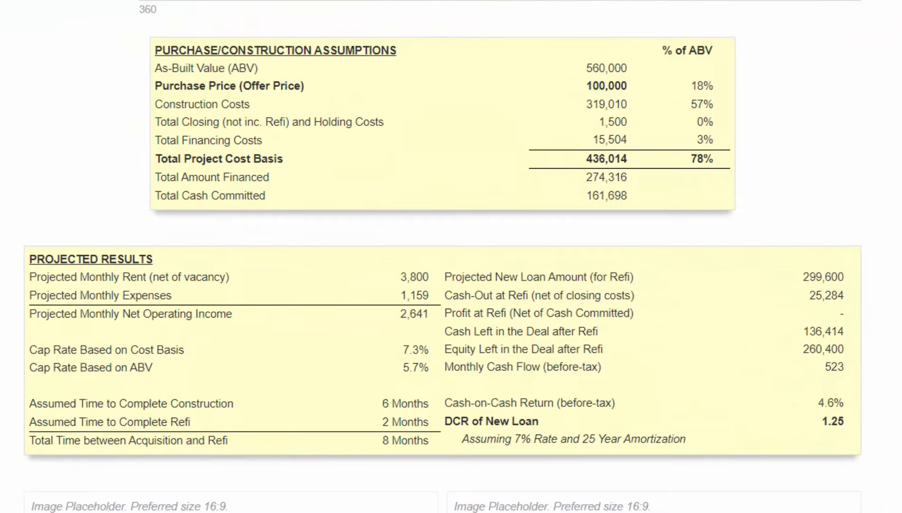
Step: Review the report's 560,000 as-built value, 100,000 purchase price, amount financed and 1.25 DCR
drag(633, 69, 583, 70)
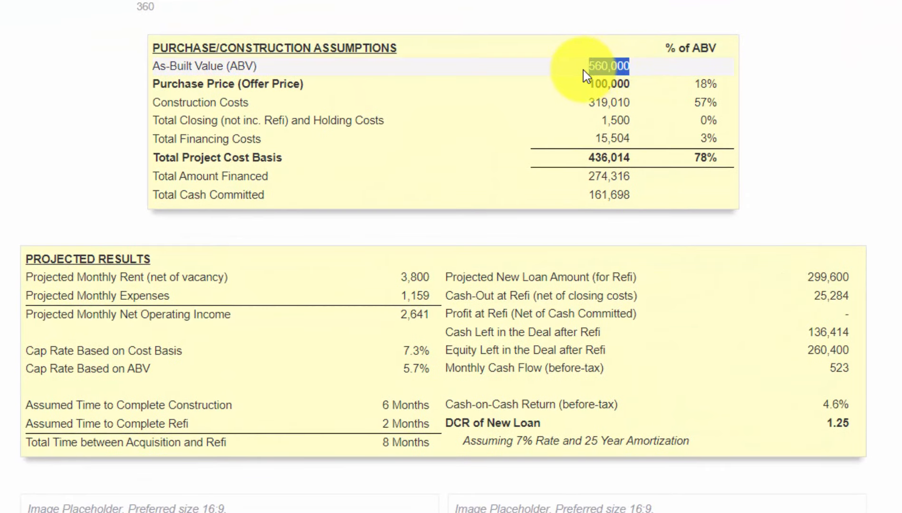
click(623, 85)
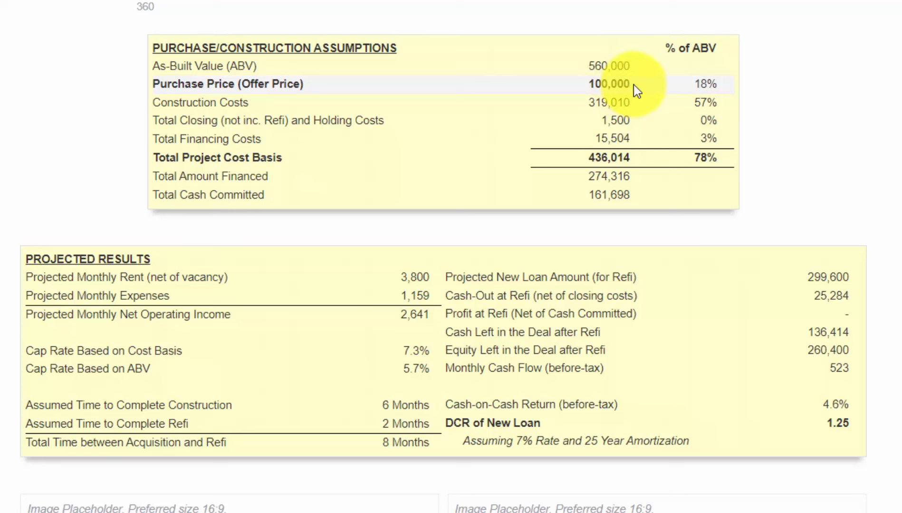
mouse_move(626, 84)
mouse_down()
mouse_move(586, 91)
mouse_move(612, 101)
mouse_move(583, 99)
mouse_up()
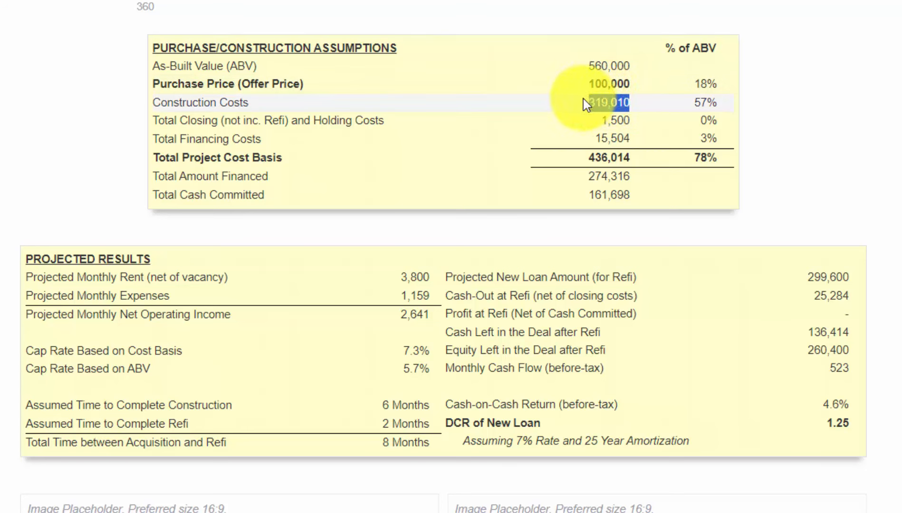
drag(638, 177, 580, 184)
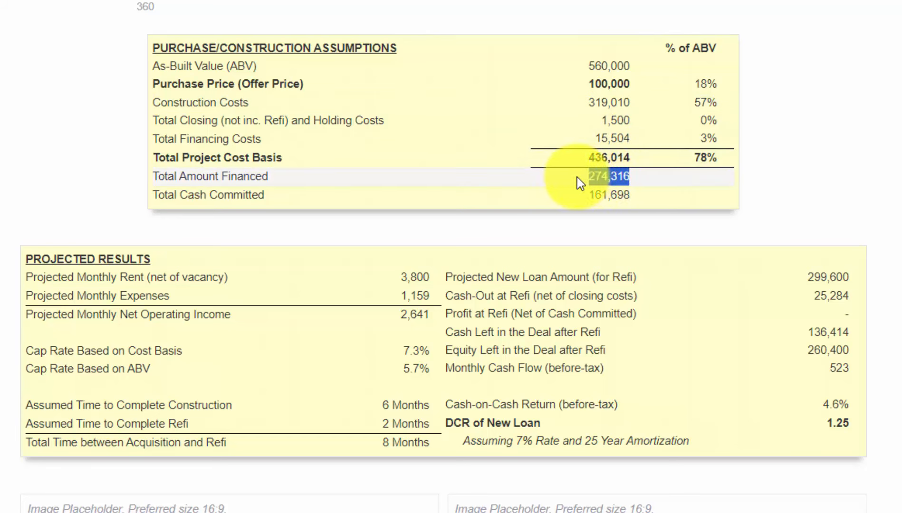
click(638, 187)
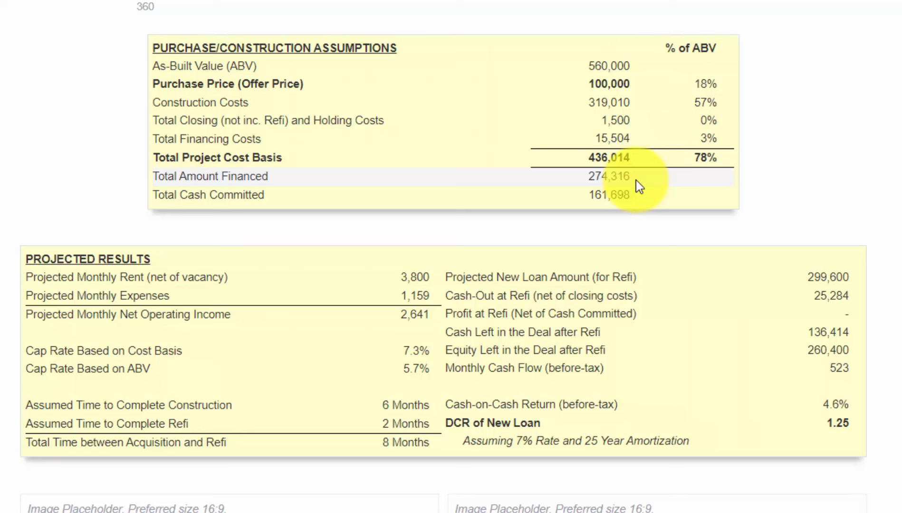
drag(850, 427, 825, 425)
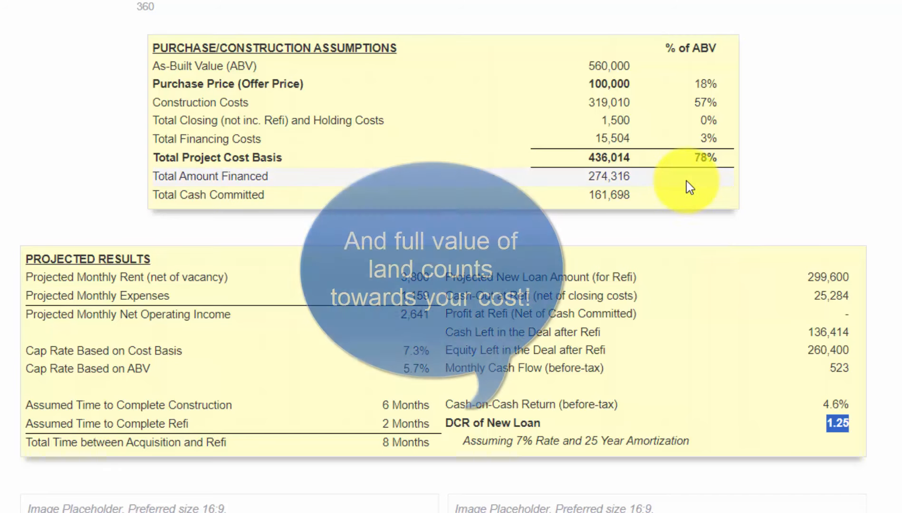
drag(640, 82, 589, 90)
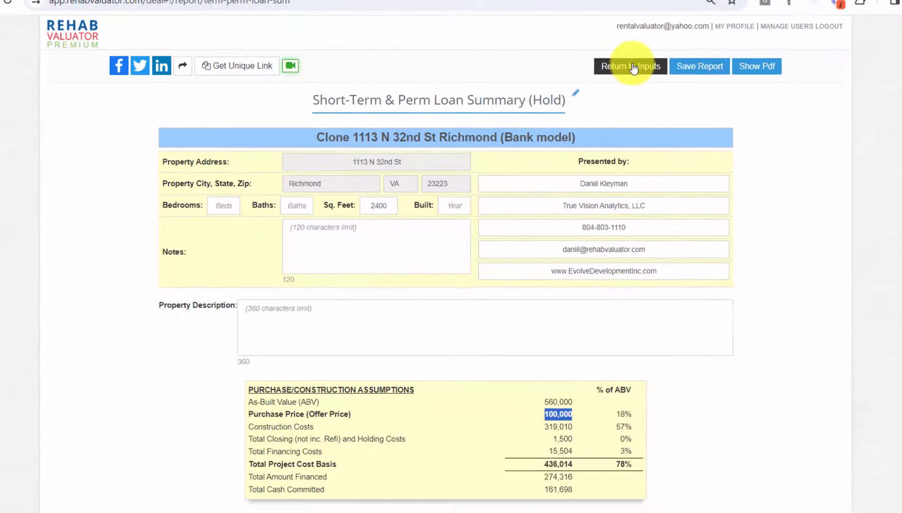
click(627, 69)
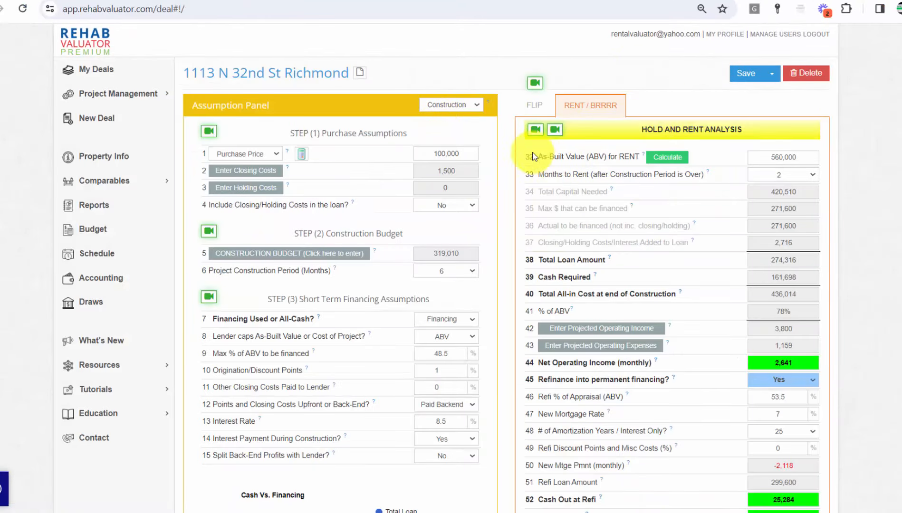
Step: Scroll the deal page down to Additional Ratios and highlight the 1.25 Property DCR
click(468, 153)
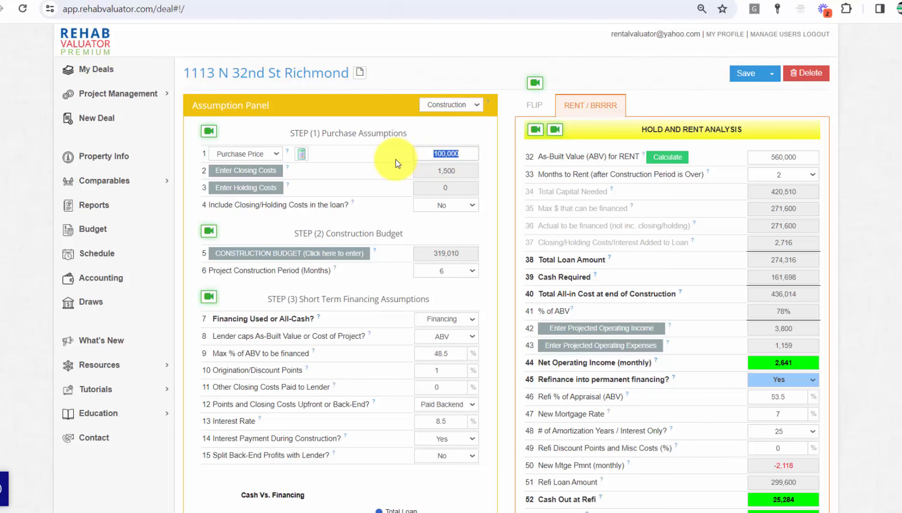
click(493, 209)
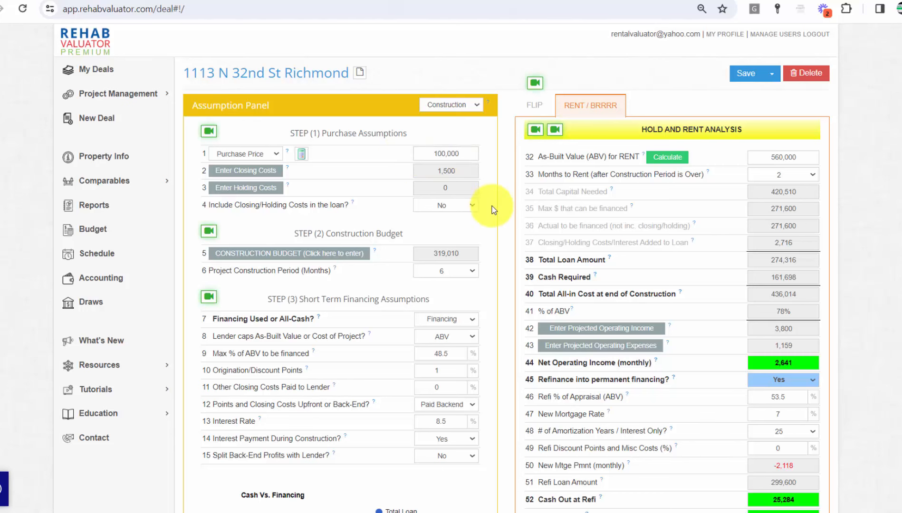
scroll(493, 210, down, 3)
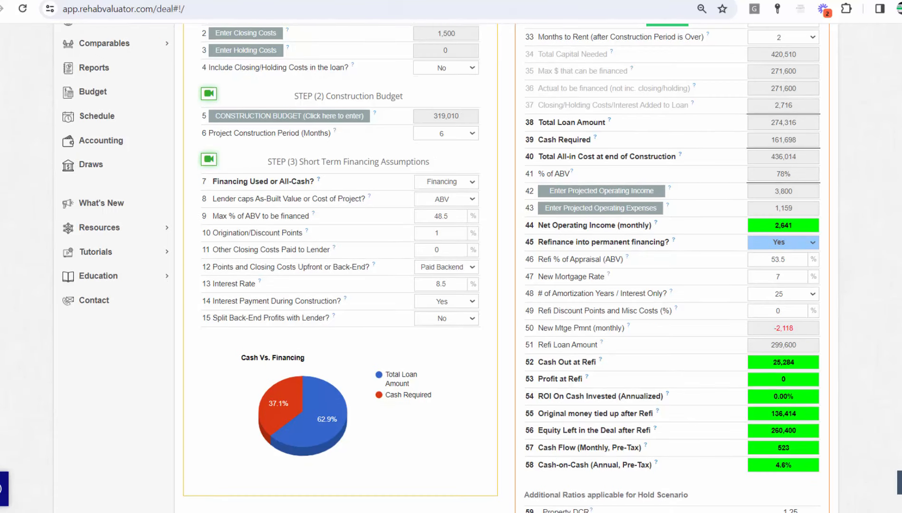
scroll(493, 210, up, 1)
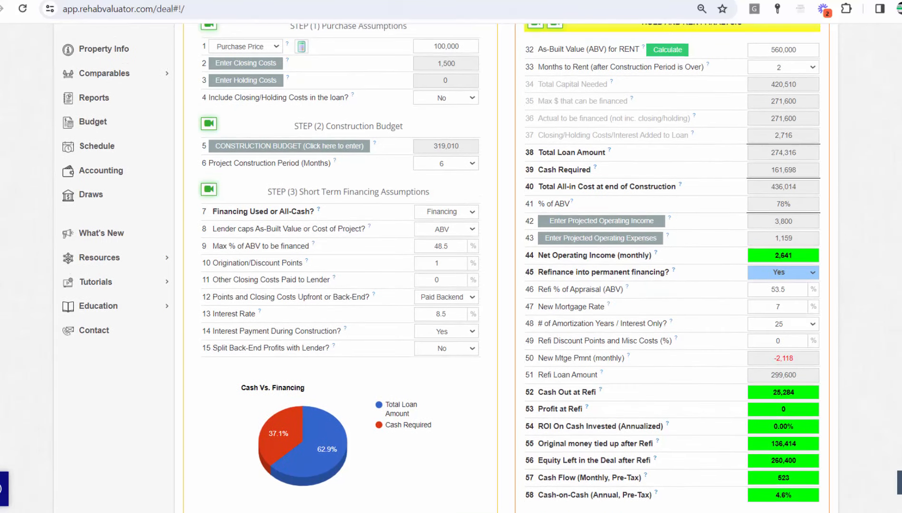
scroll(898, 328, down, 3)
drag(800, 437, 780, 439)
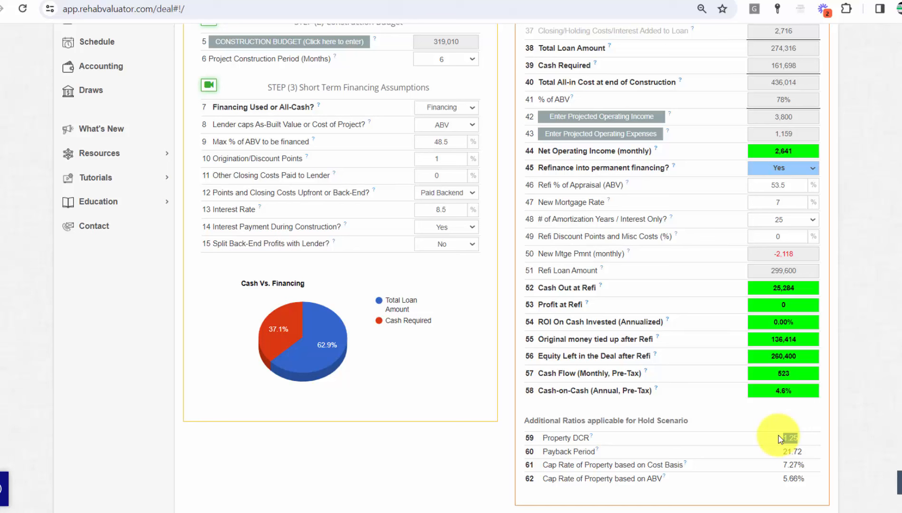
drag(780, 440, 732, 278)
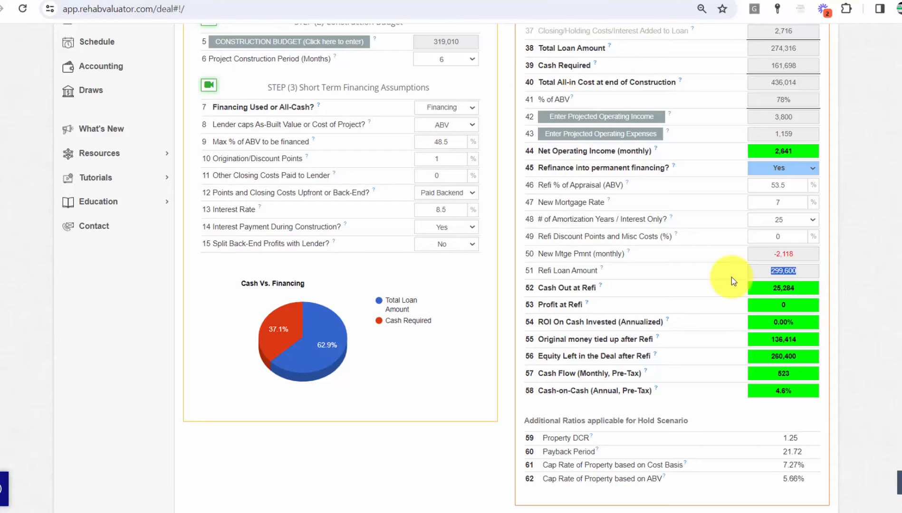